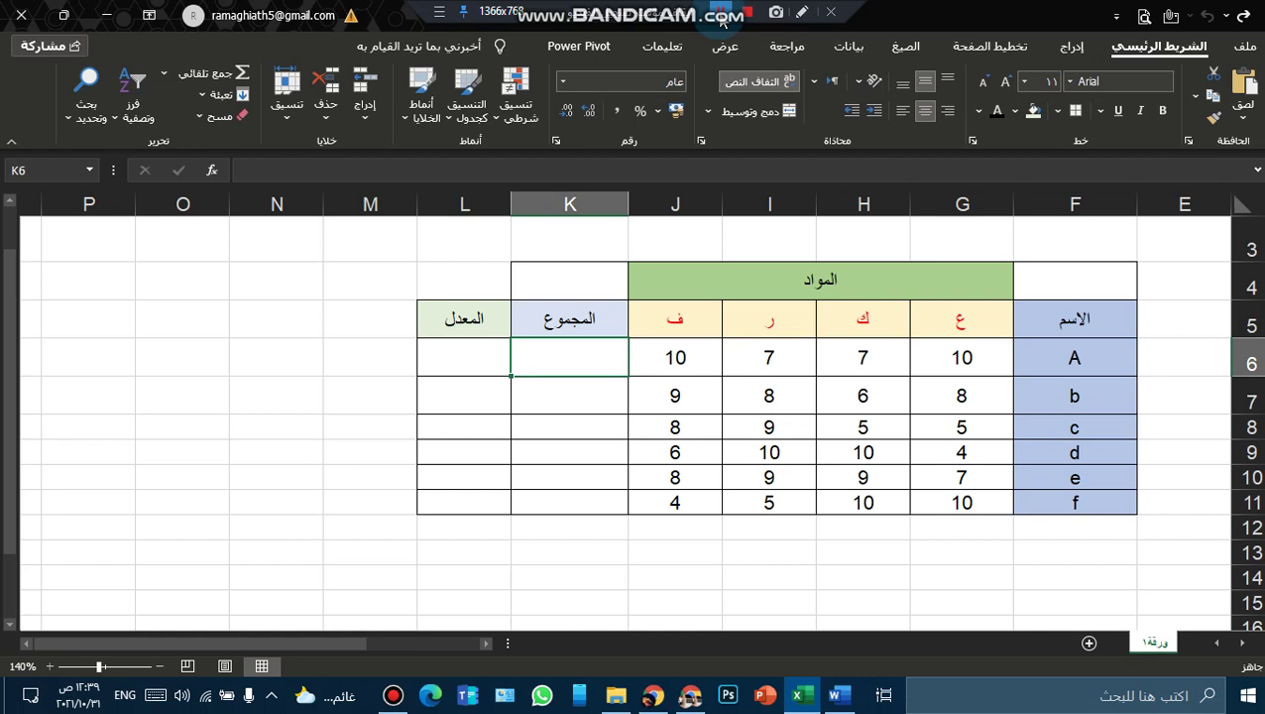
Add a Greater Than 8 rule to scores G6:J11 with Green Fill and Dark Green Text
left_click(503, 114)
mouse_move(447, 155)
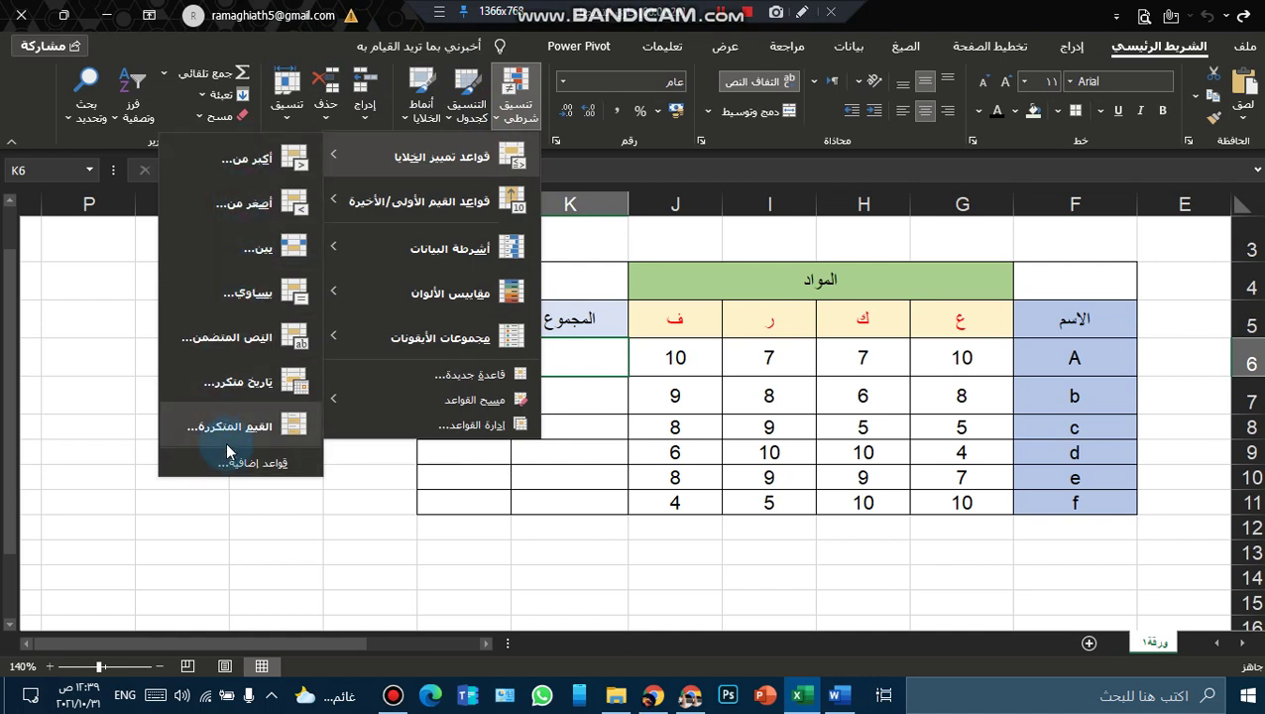
left_click(399, 507)
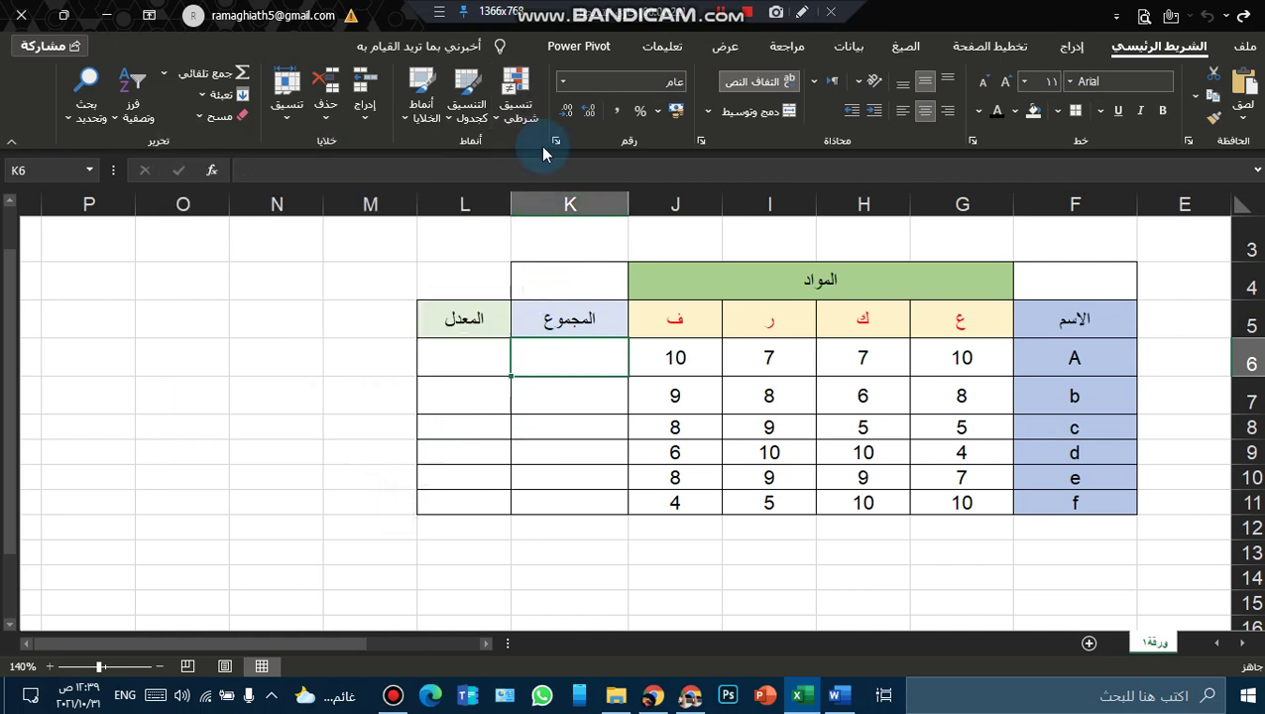
mouse_move(967, 359)
left_mouse_down()
mouse_move(715, 448)
mouse_move(683, 503)
left_mouse_up()
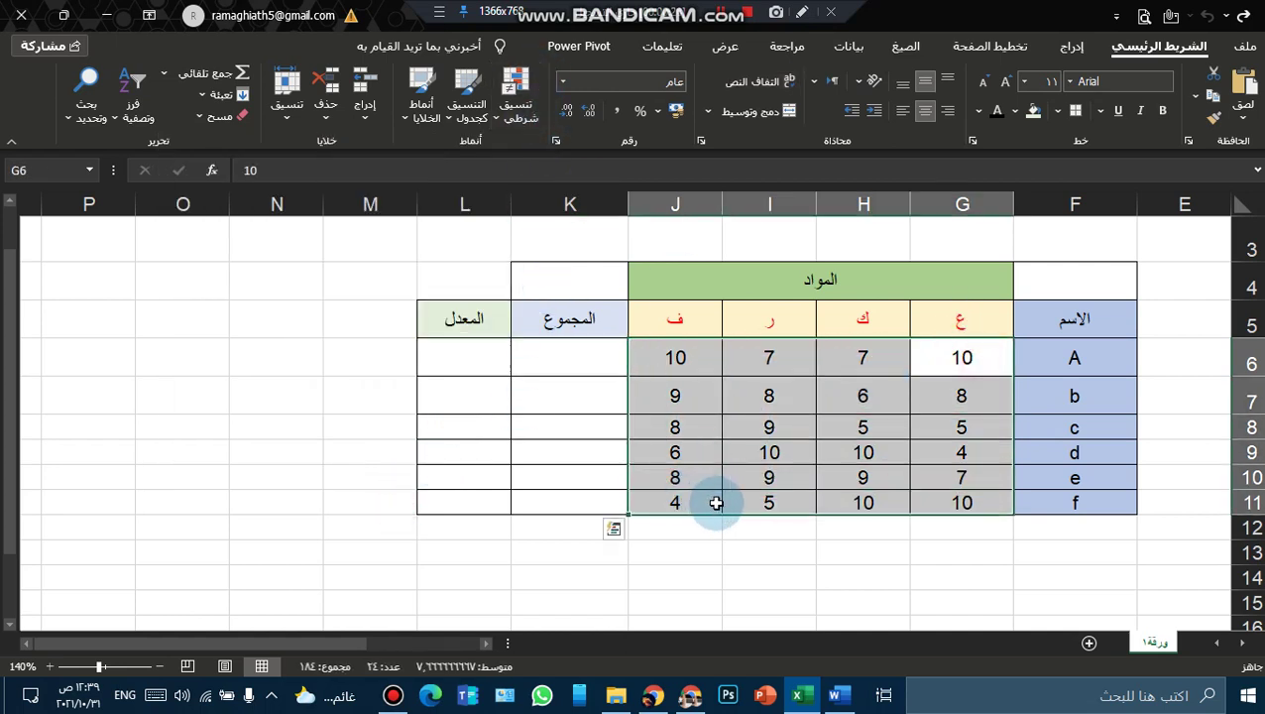
left_click(516, 99)
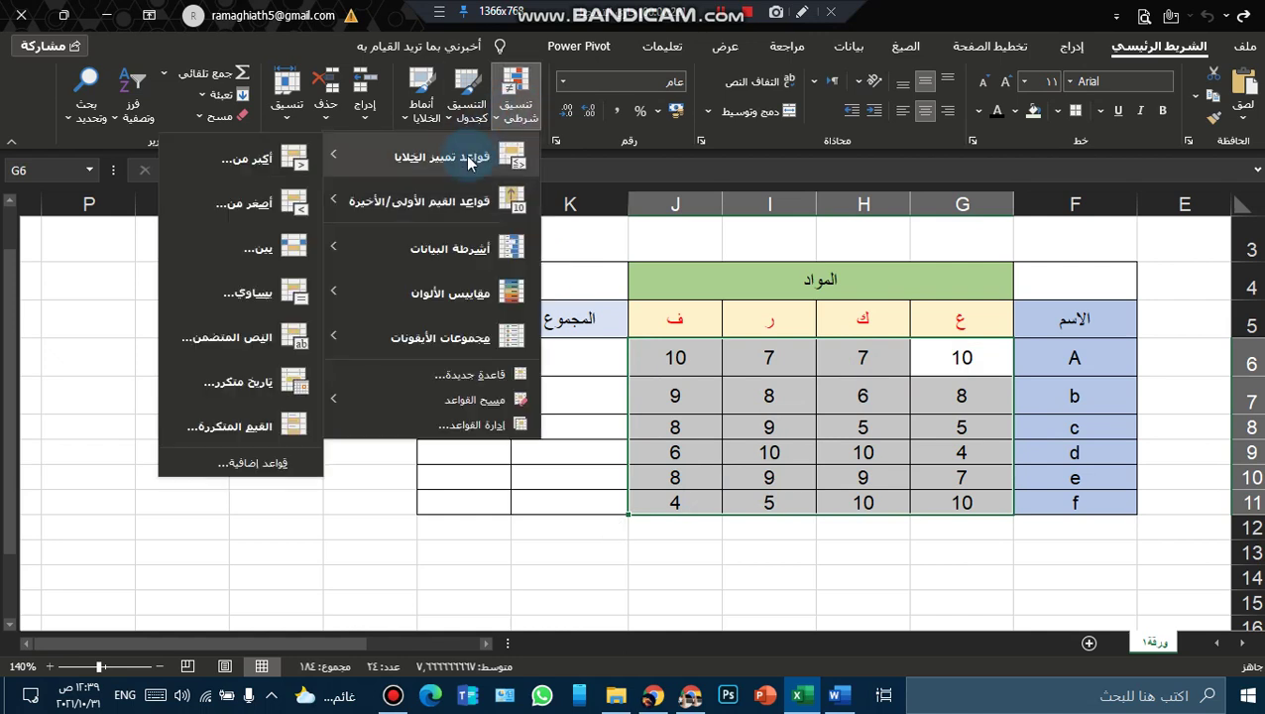
left_click(282, 162)
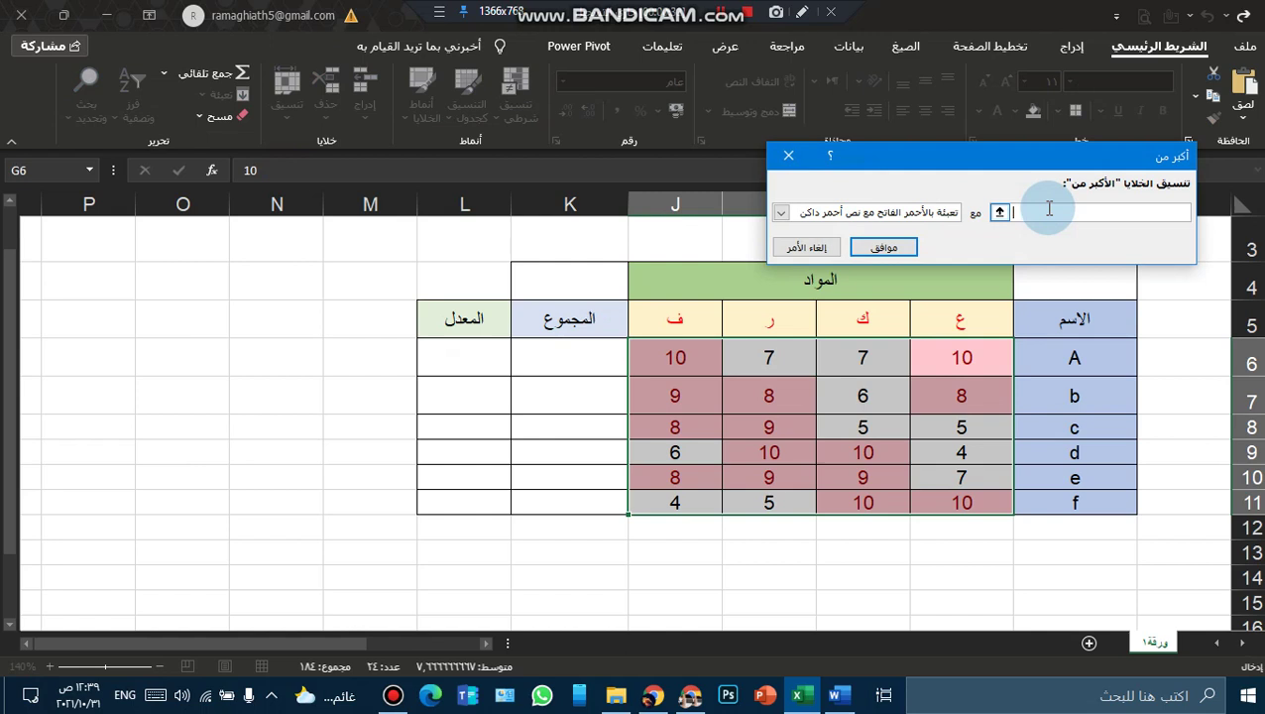
type("8")
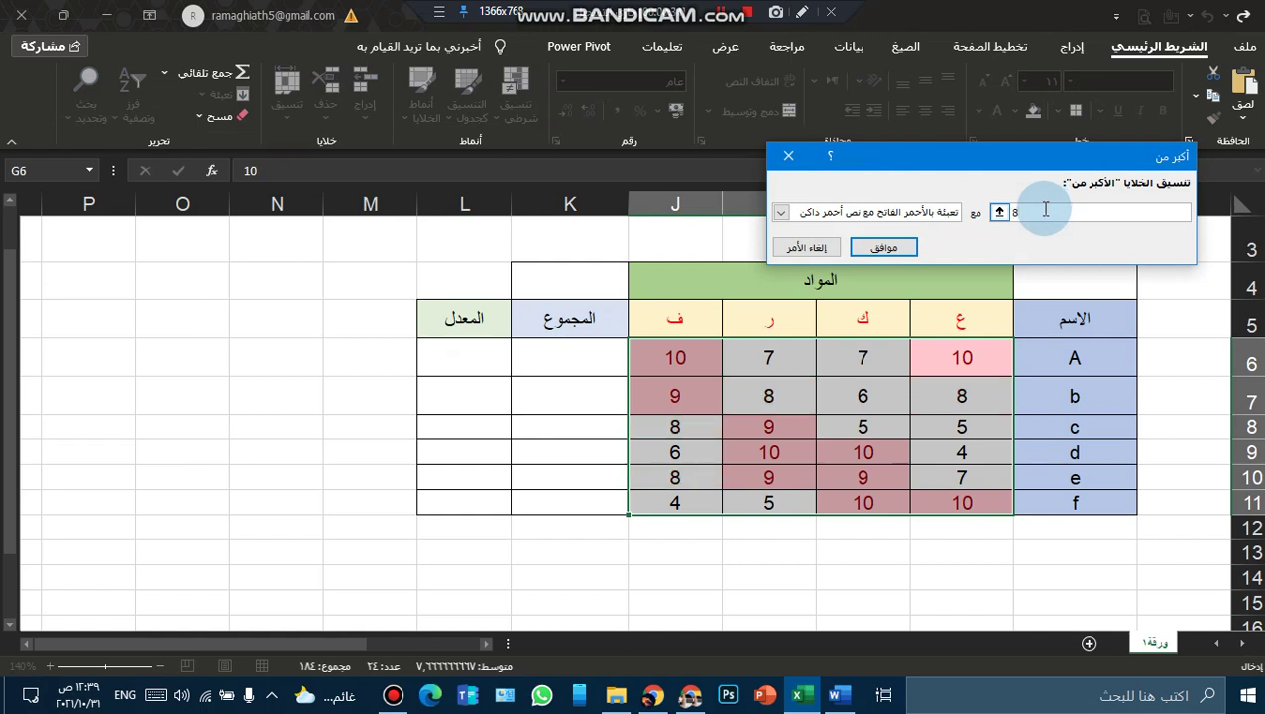
left_click(946, 212)
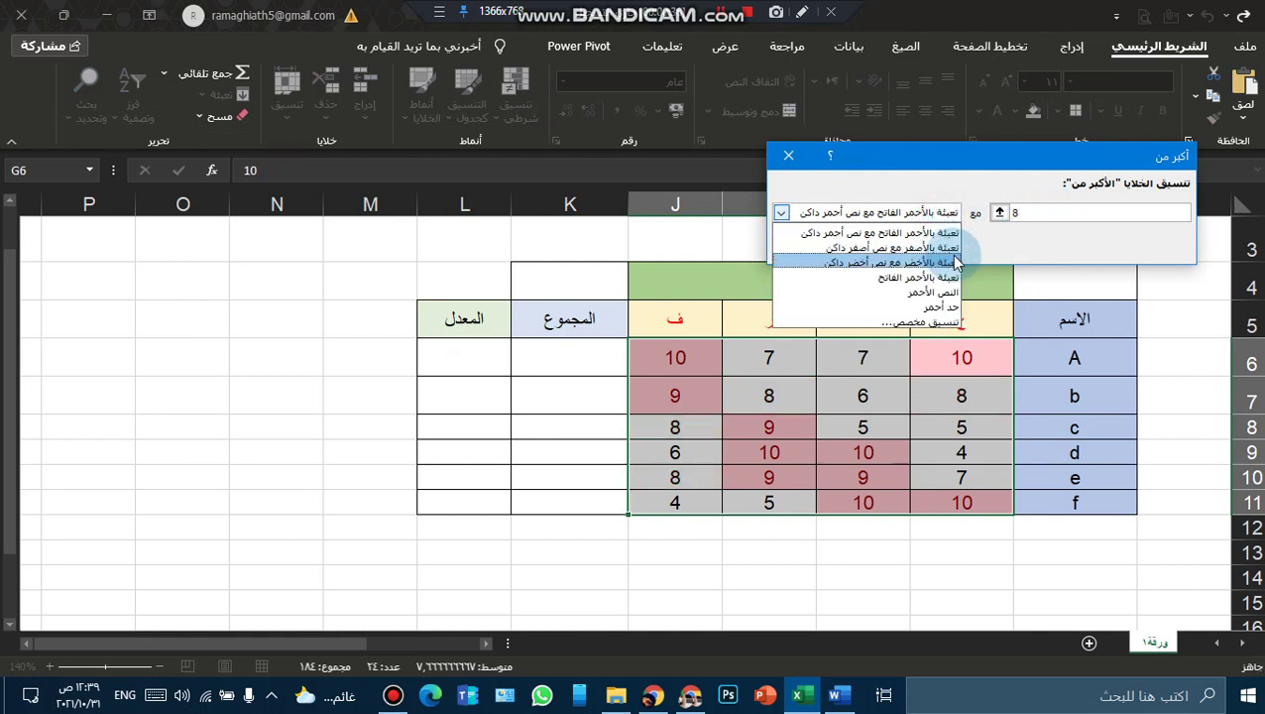
left_click(949, 262)
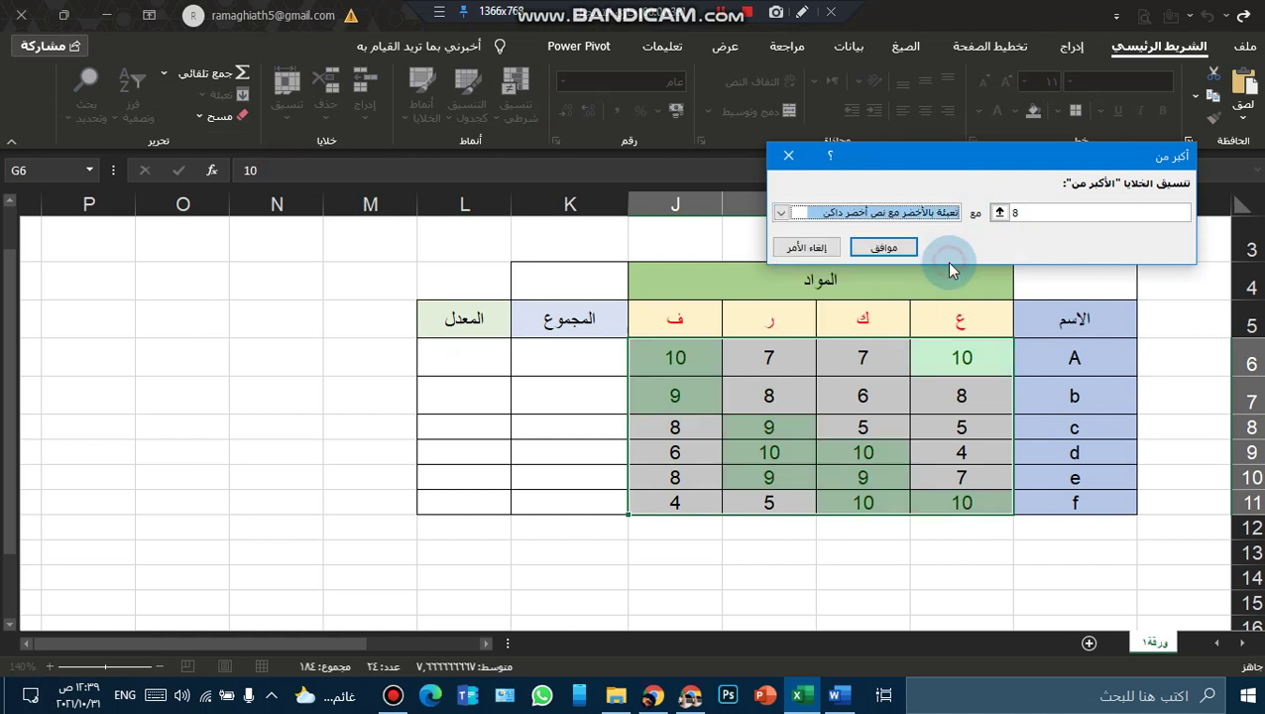
left_click(892, 247)
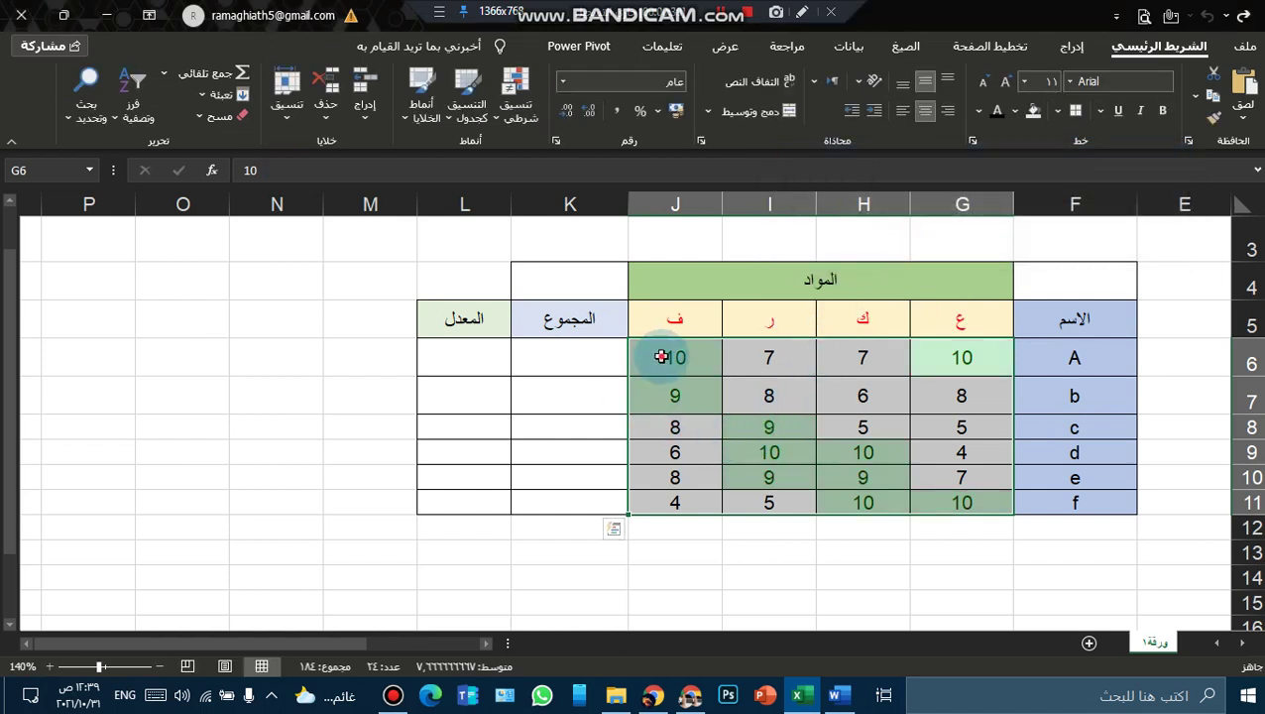
Deselect the range and inspect the green-highlighted scores
left_click(671, 395)
left_click(669, 359)
left_click(665, 424)
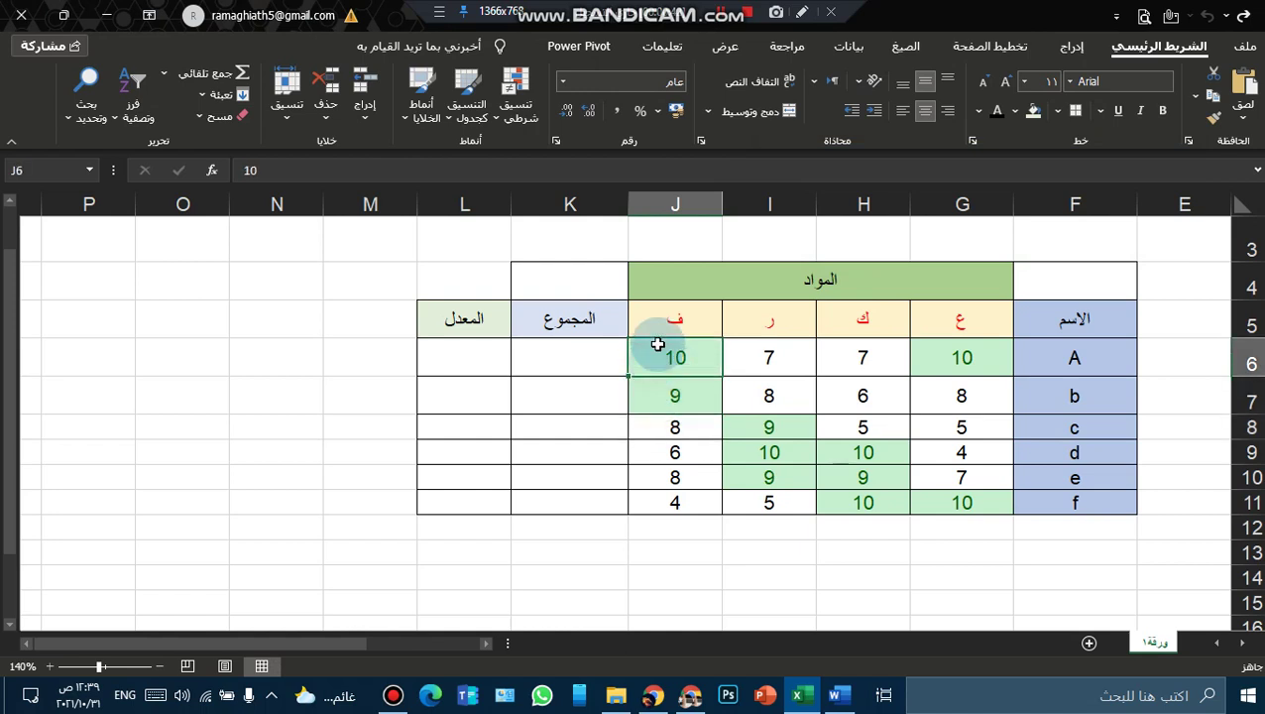
Add a Less Than 5 rule to G6:J11, keeping Light Red Fill with Dark Red Text
left_click(947, 361)
left_click_drag(946, 361, 674, 503)
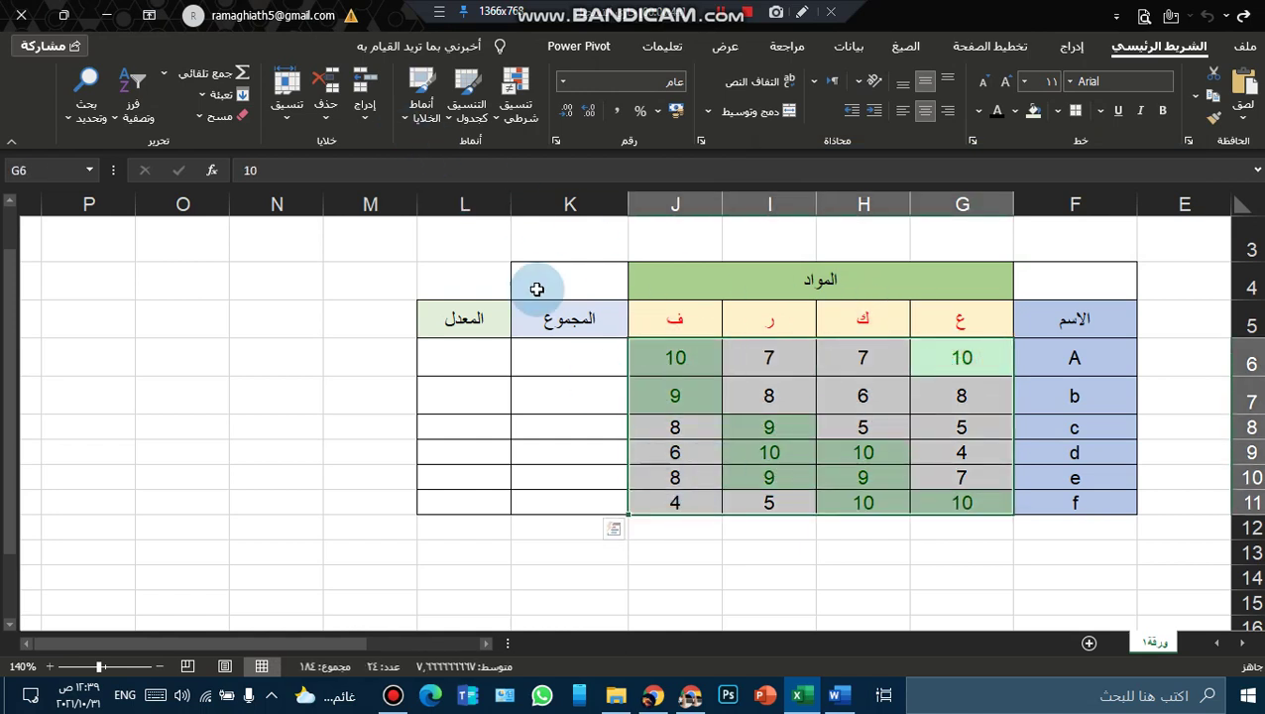
left_click(516, 100)
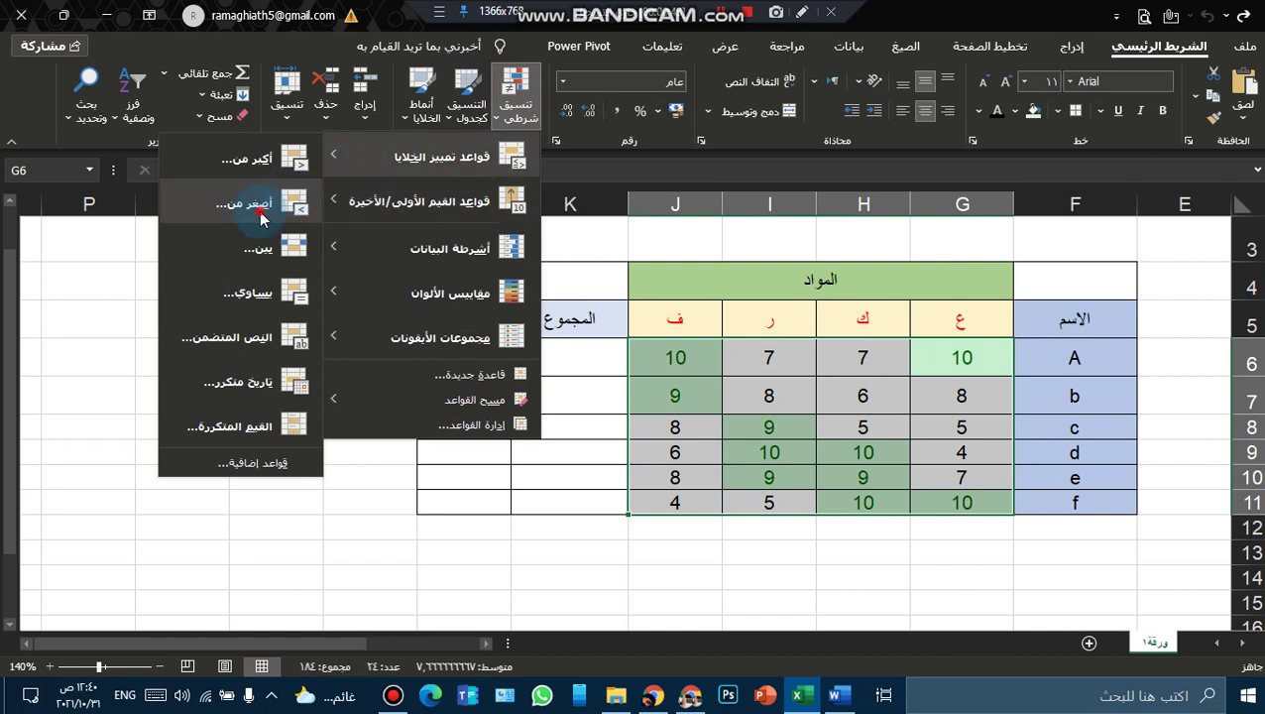
left_click(265, 208)
left_click(1037, 212)
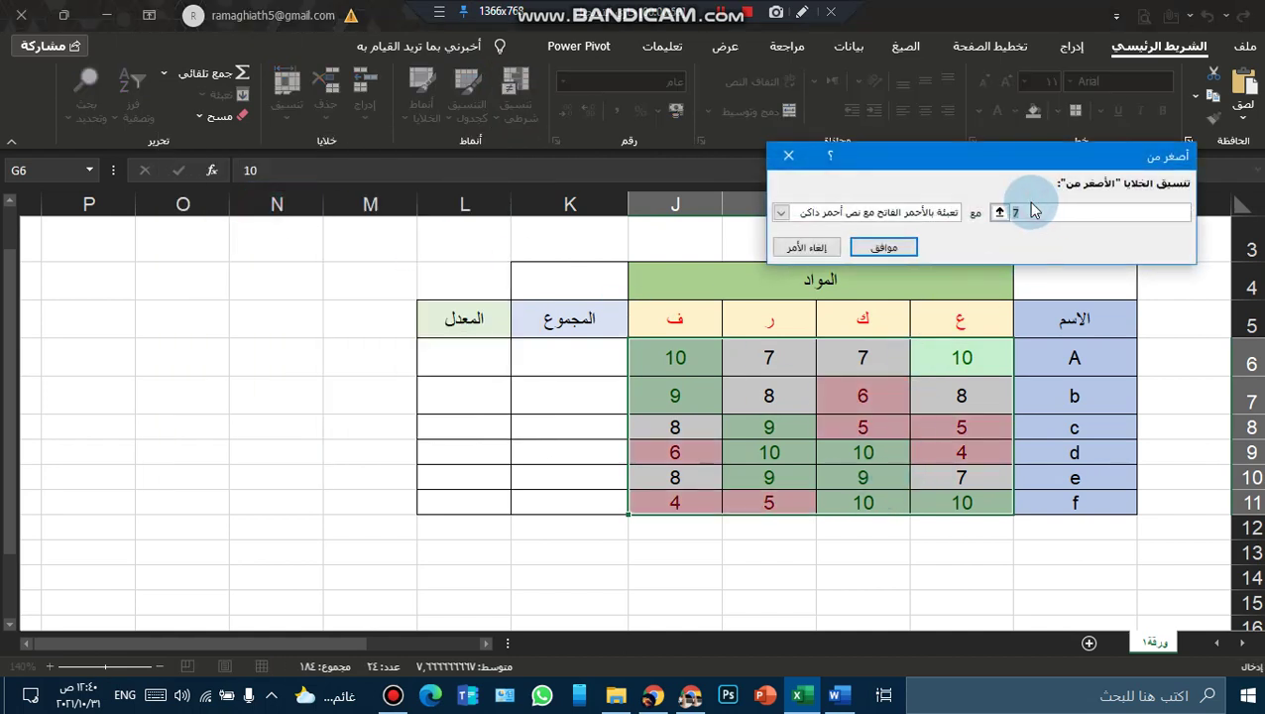
type("5")
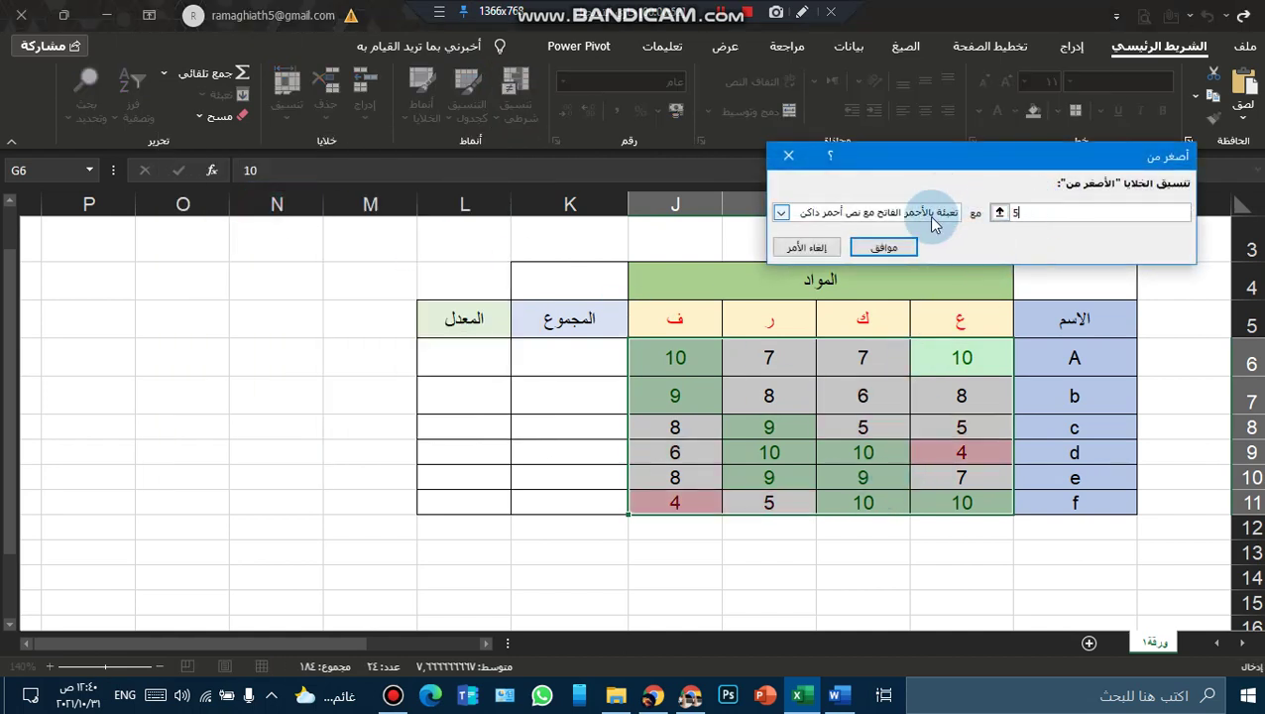
left_click(883, 248)
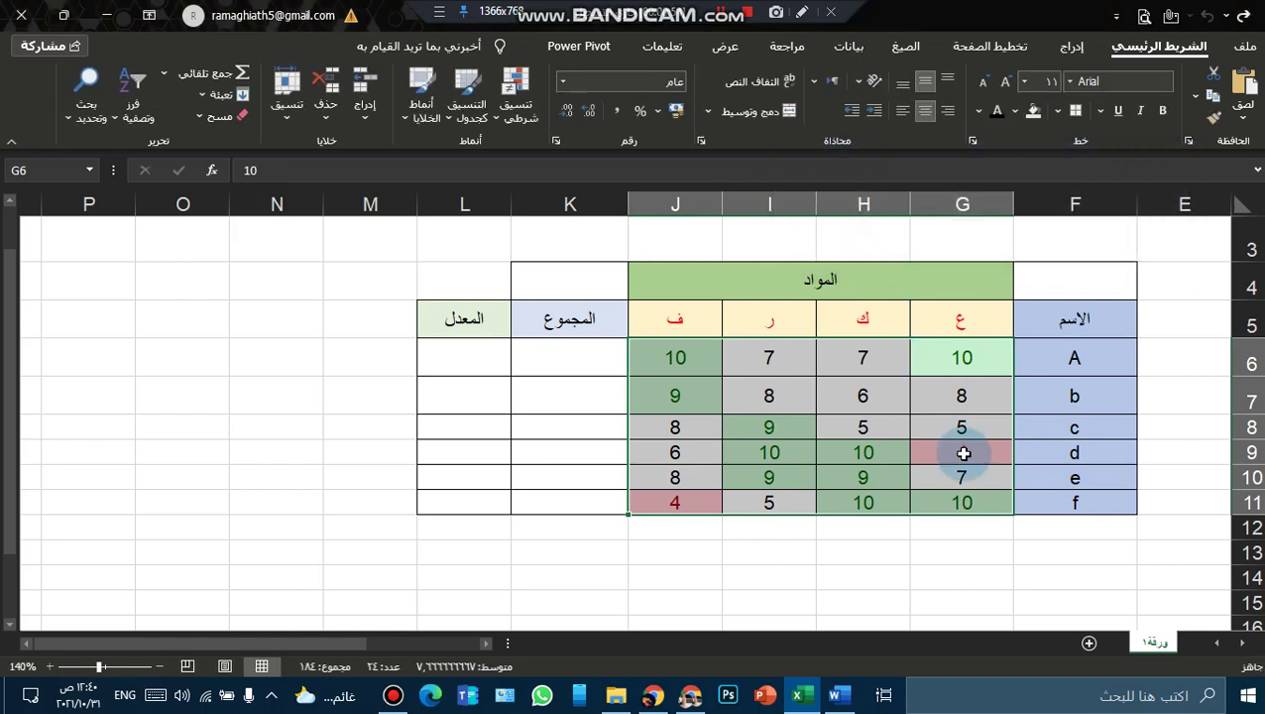
Deselect the scores and check the red-marked 4 in column G
left_click(669, 511)
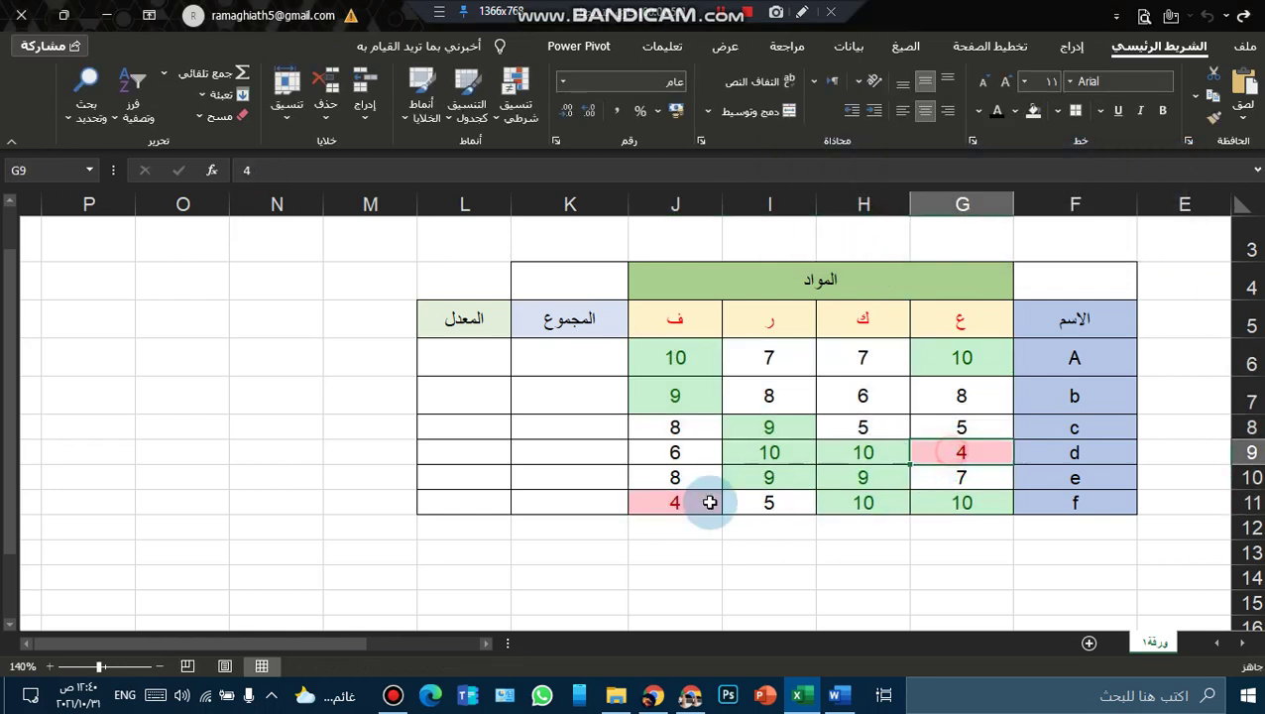
left_click_drag(669, 516, 673, 503)
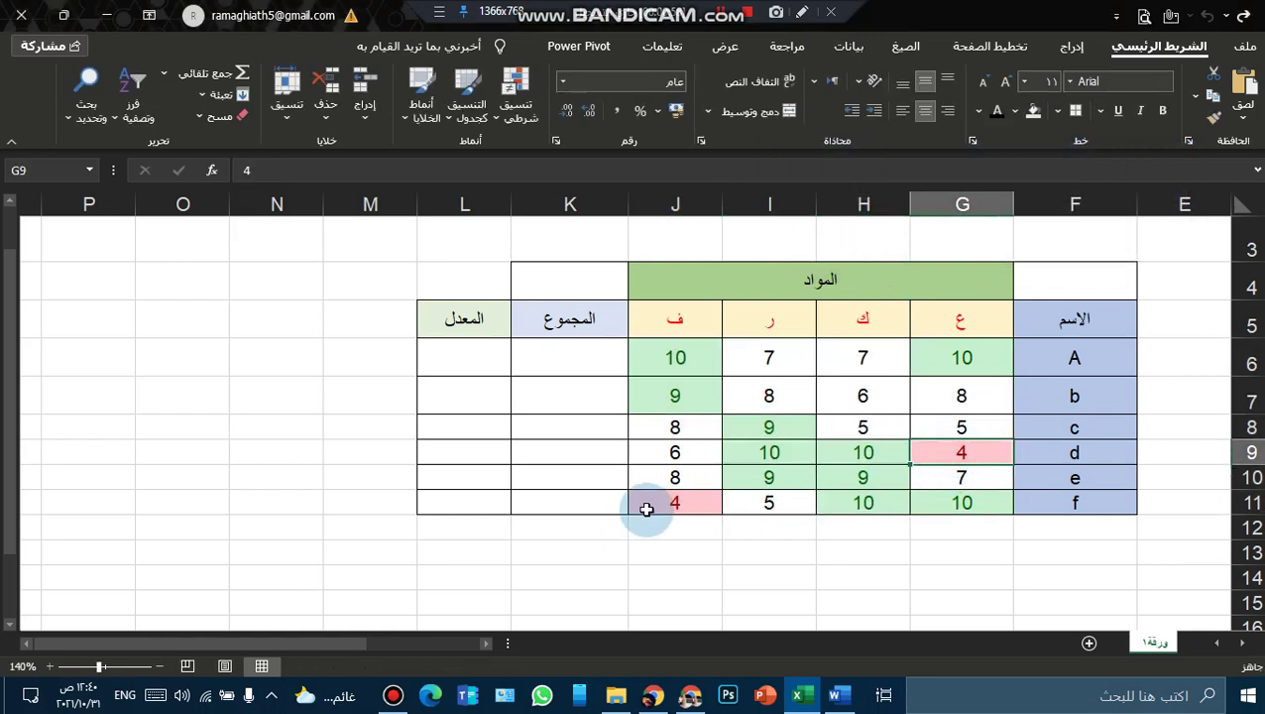
left_click(943, 447)
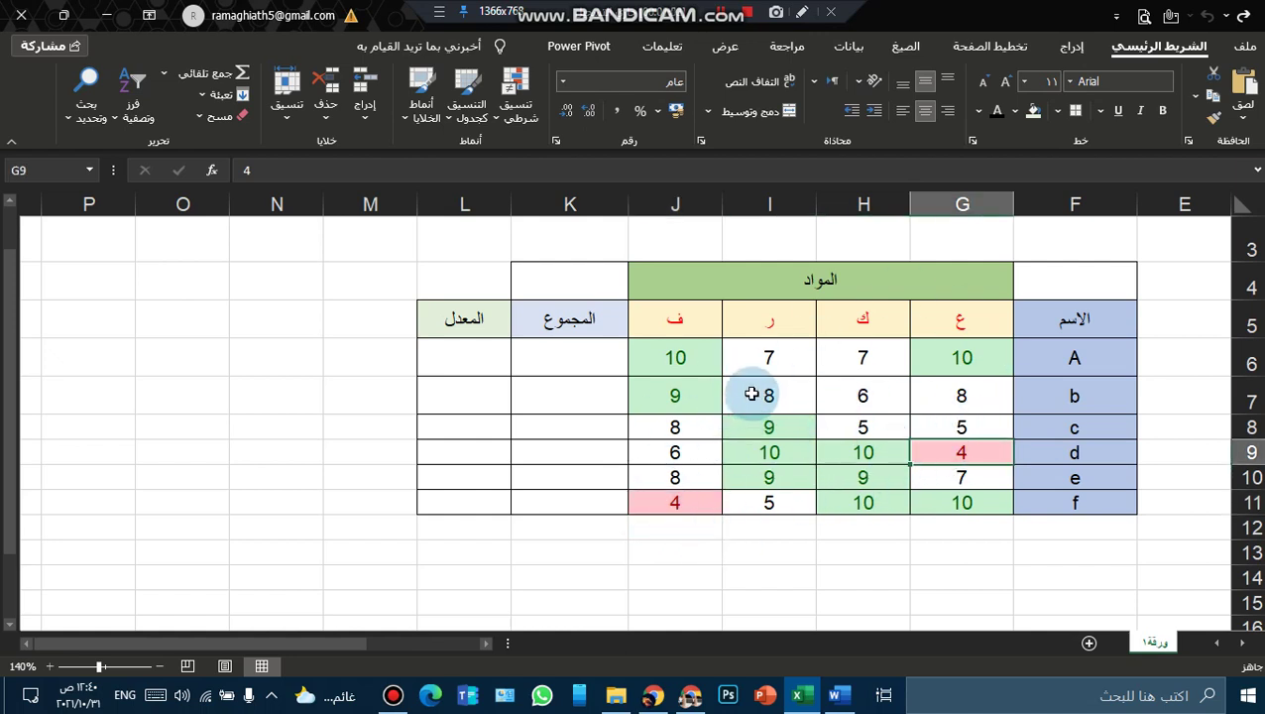
Add a Between 5 and 8 rule to G6:J11 that formats scores in red text
left_click(516, 105)
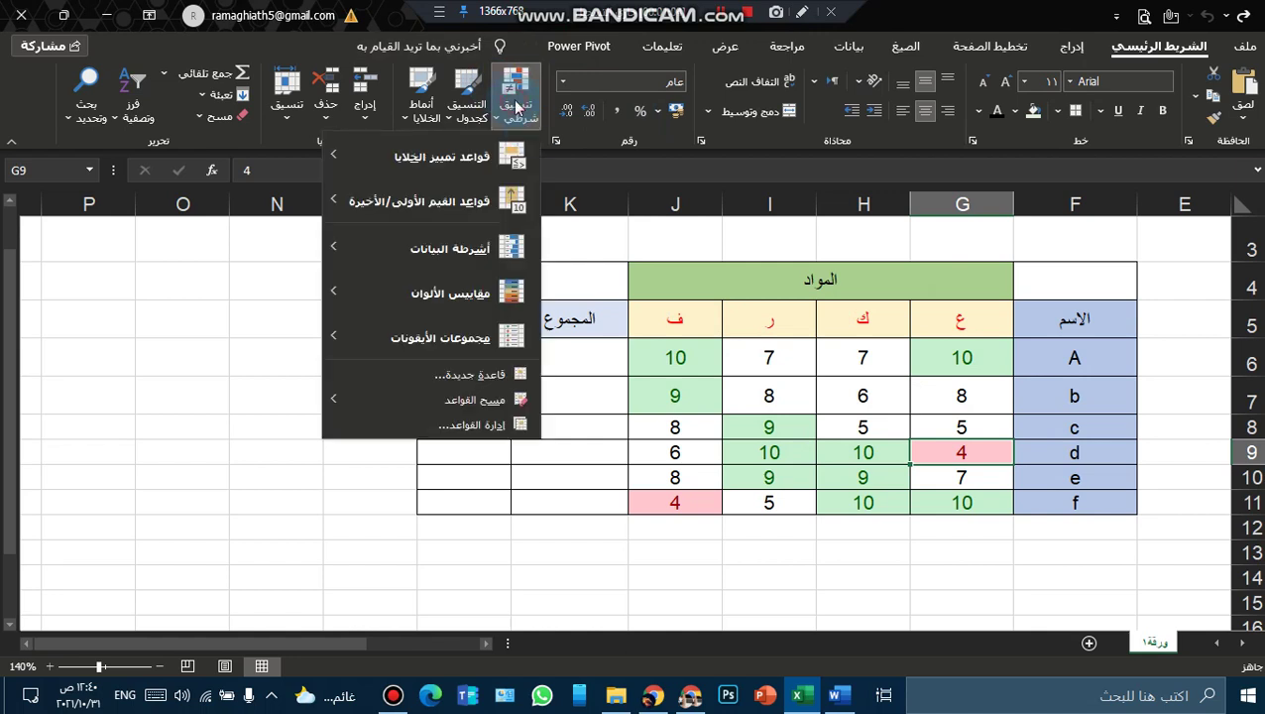
left_click(952, 407)
left_click(993, 353)
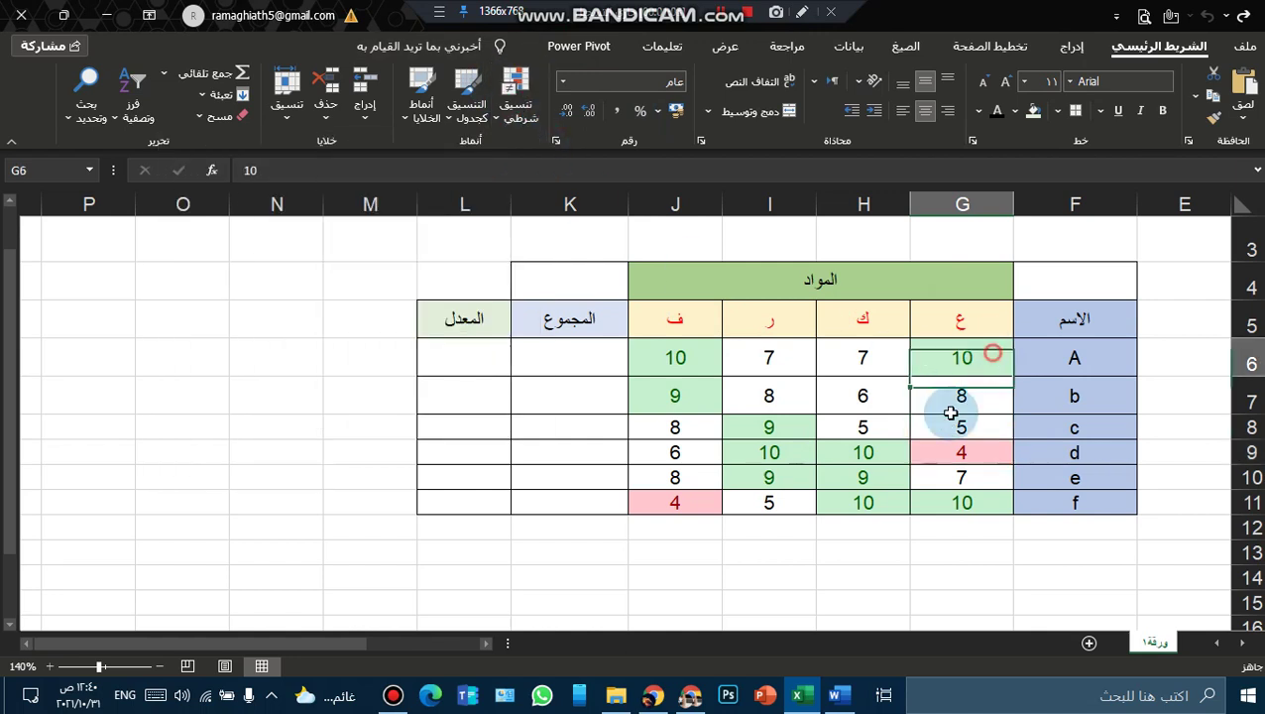
left_click_drag(981, 357, 692, 503)
left_click(515, 105)
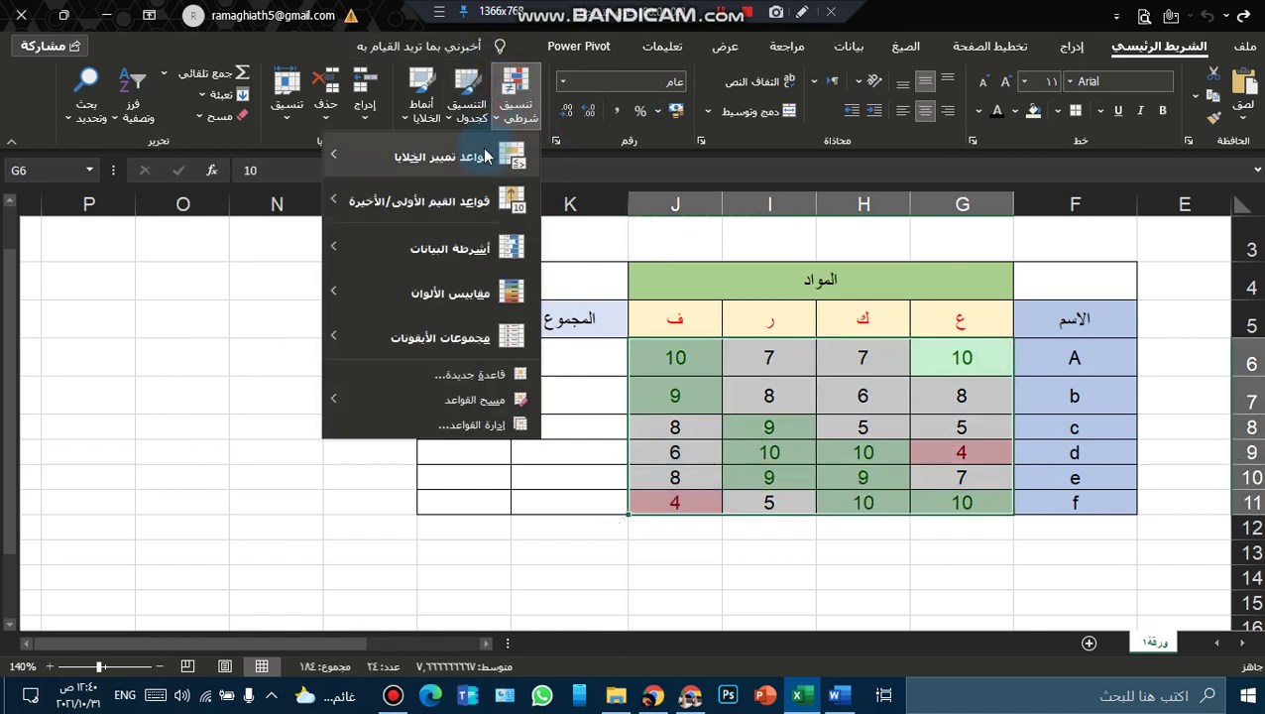
mouse_move(436, 157)
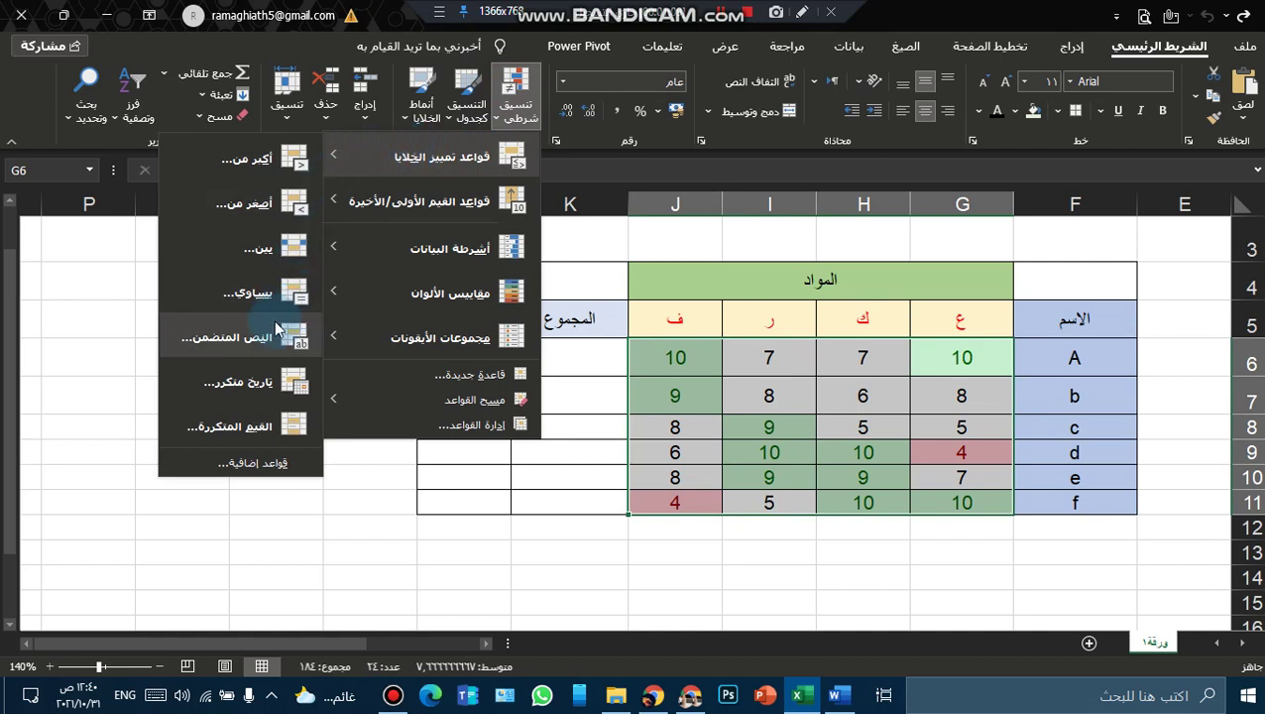
left_click(263, 246)
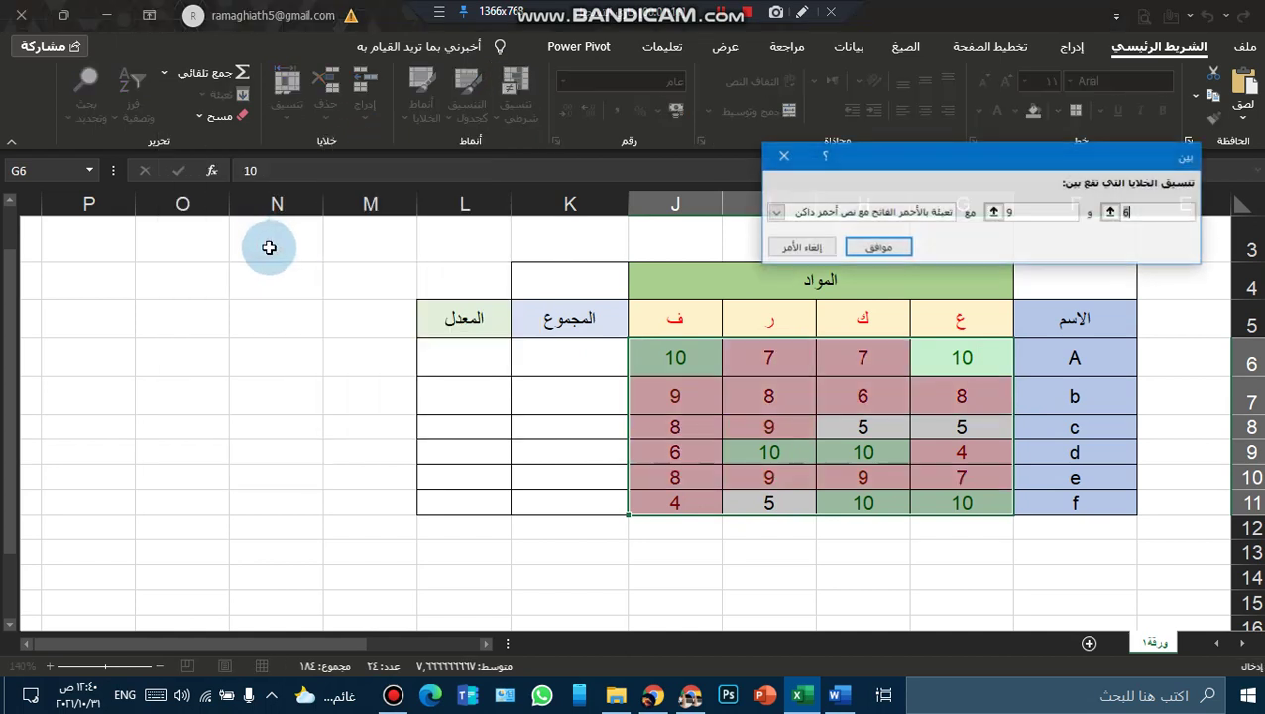
left_click(1160, 208)
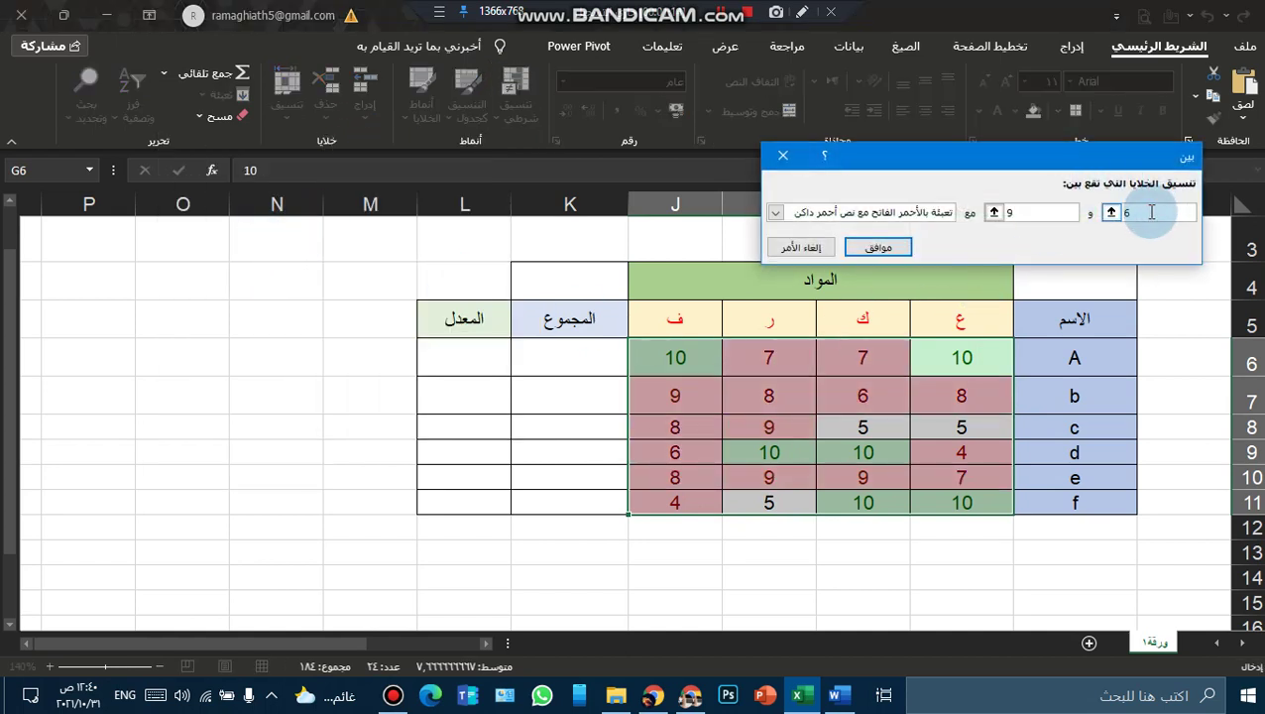
type("5")
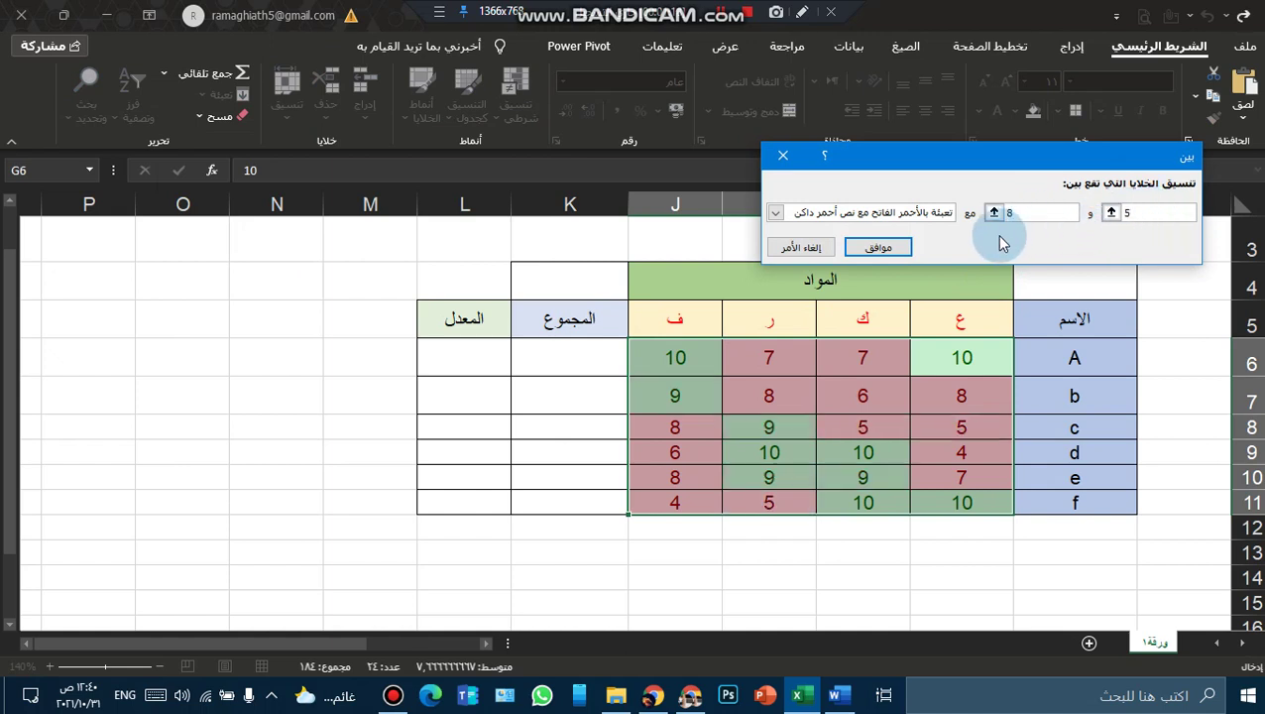
left_click(850, 212)
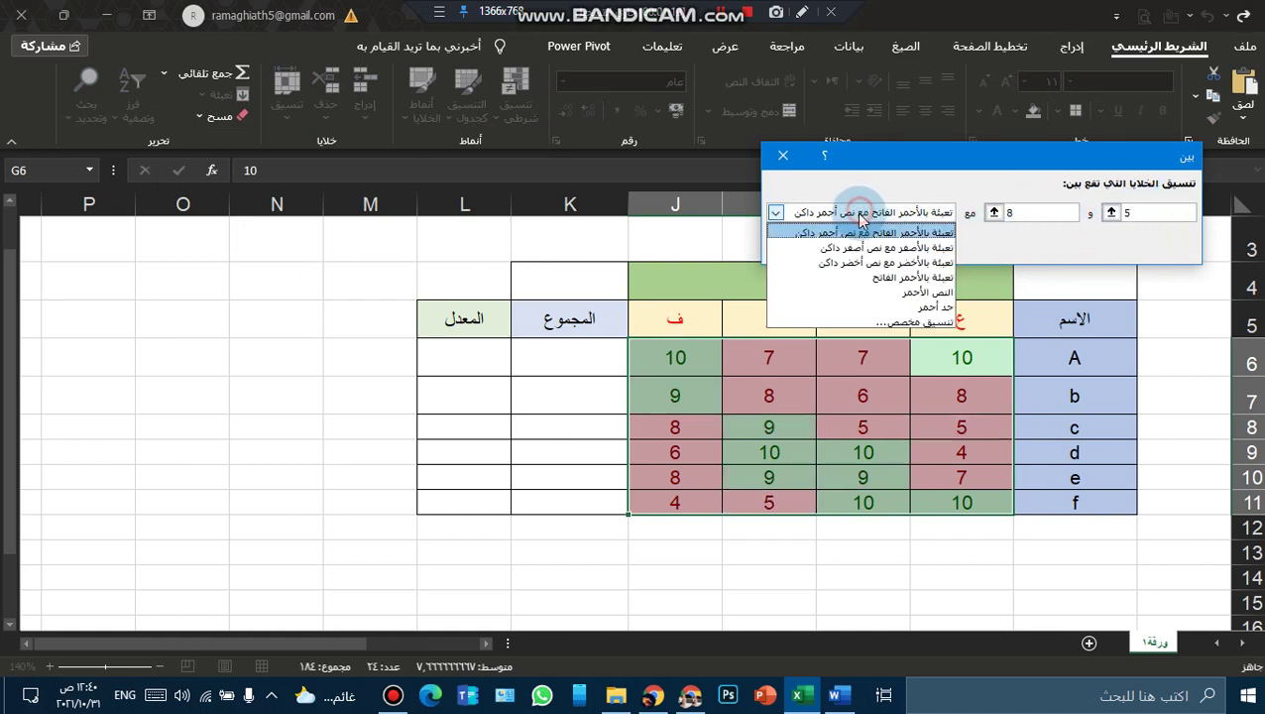
left_click(876, 292)
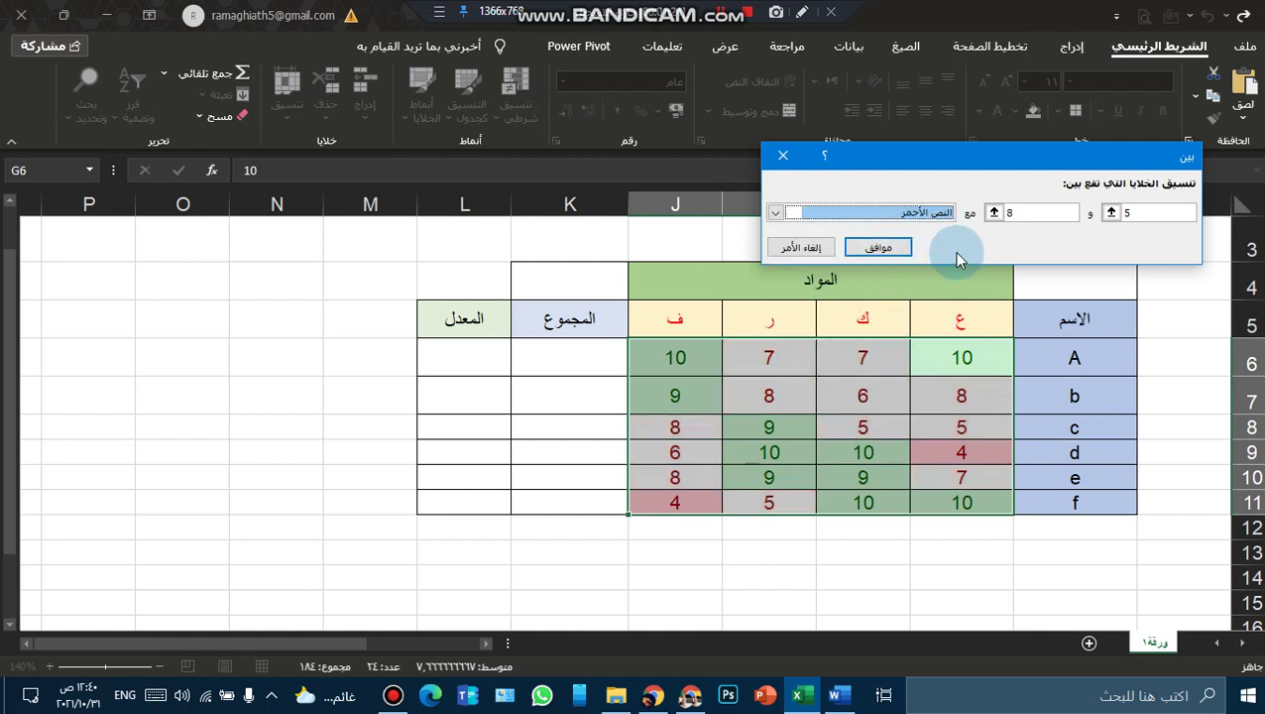
left_click(878, 247)
Inspect the red-text scores, including 5 in I11 and 8 in I7
left_click(937, 426)
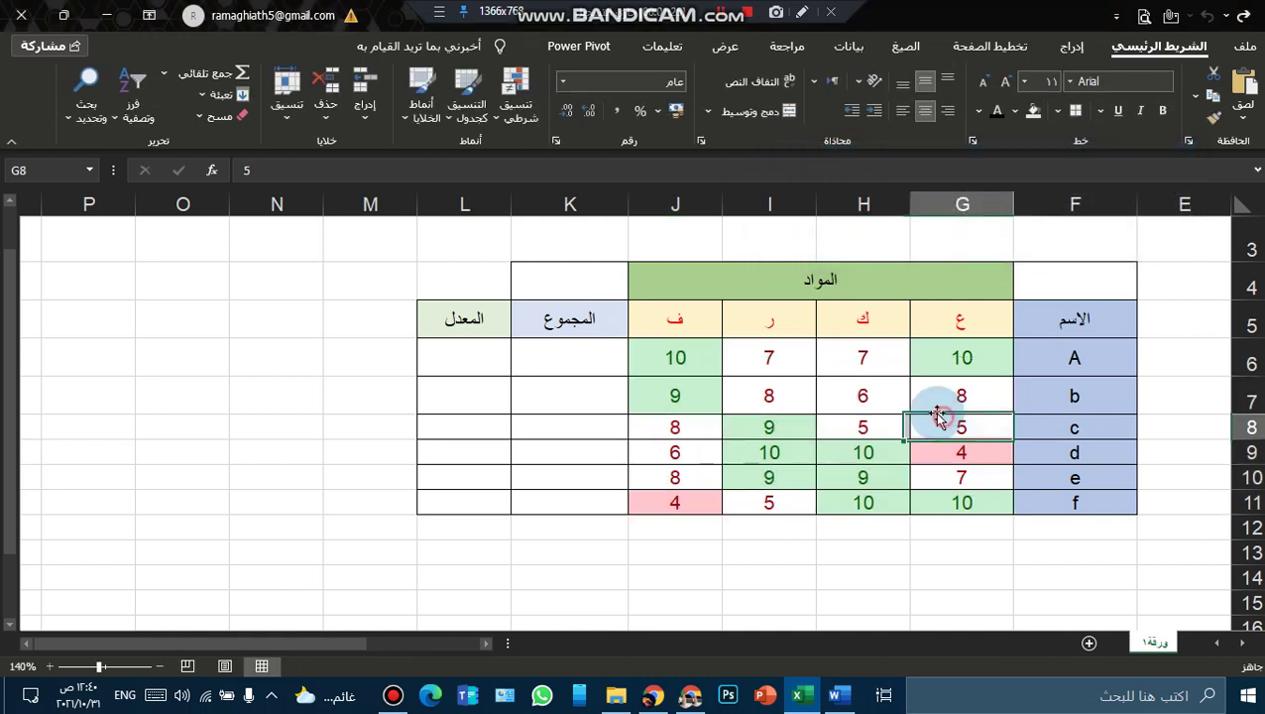
left_click(872, 361)
left_click(760, 357)
left_click(922, 397)
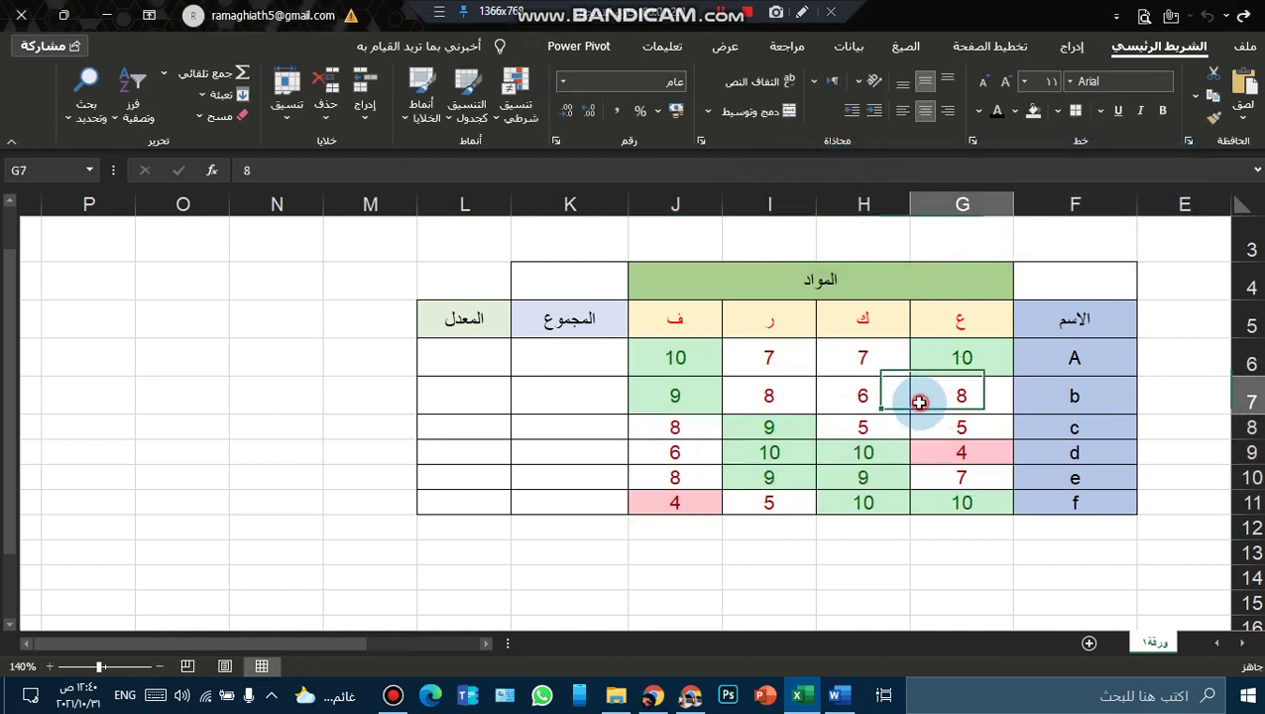
left_click(868, 400)
left_click(833, 362)
left_click(876, 400)
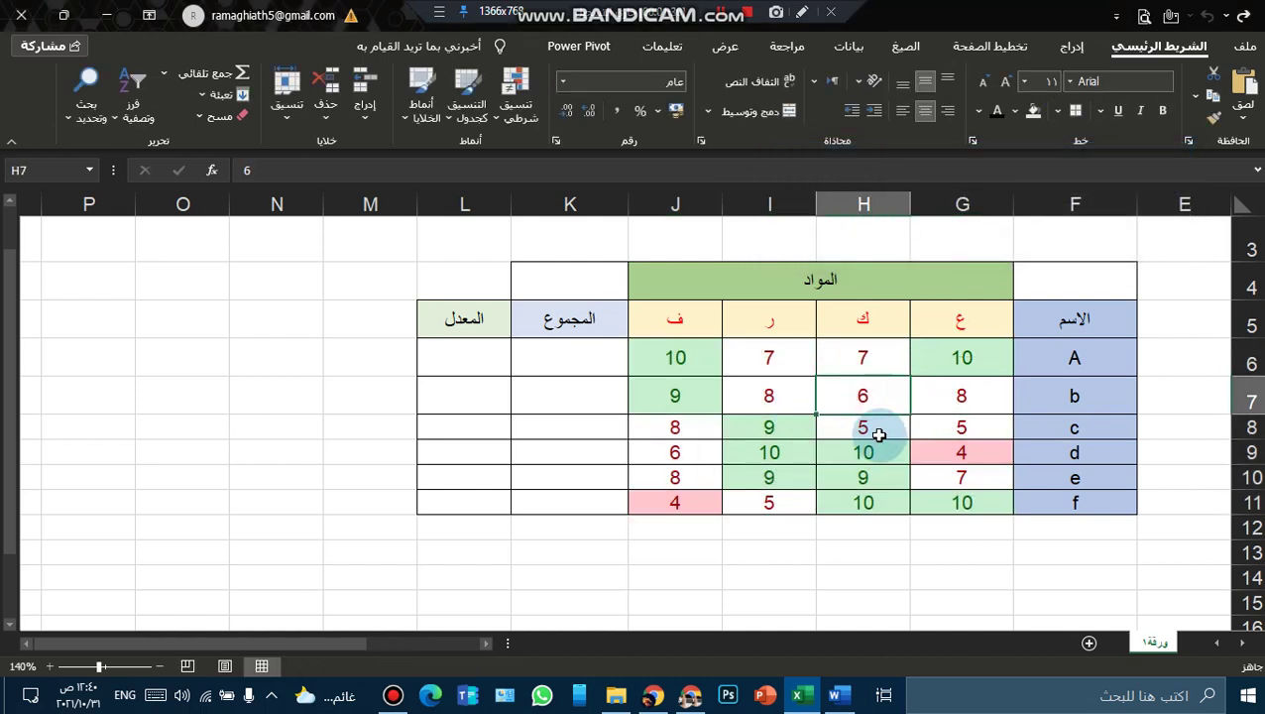
left_click(875, 424)
left_click(775, 500)
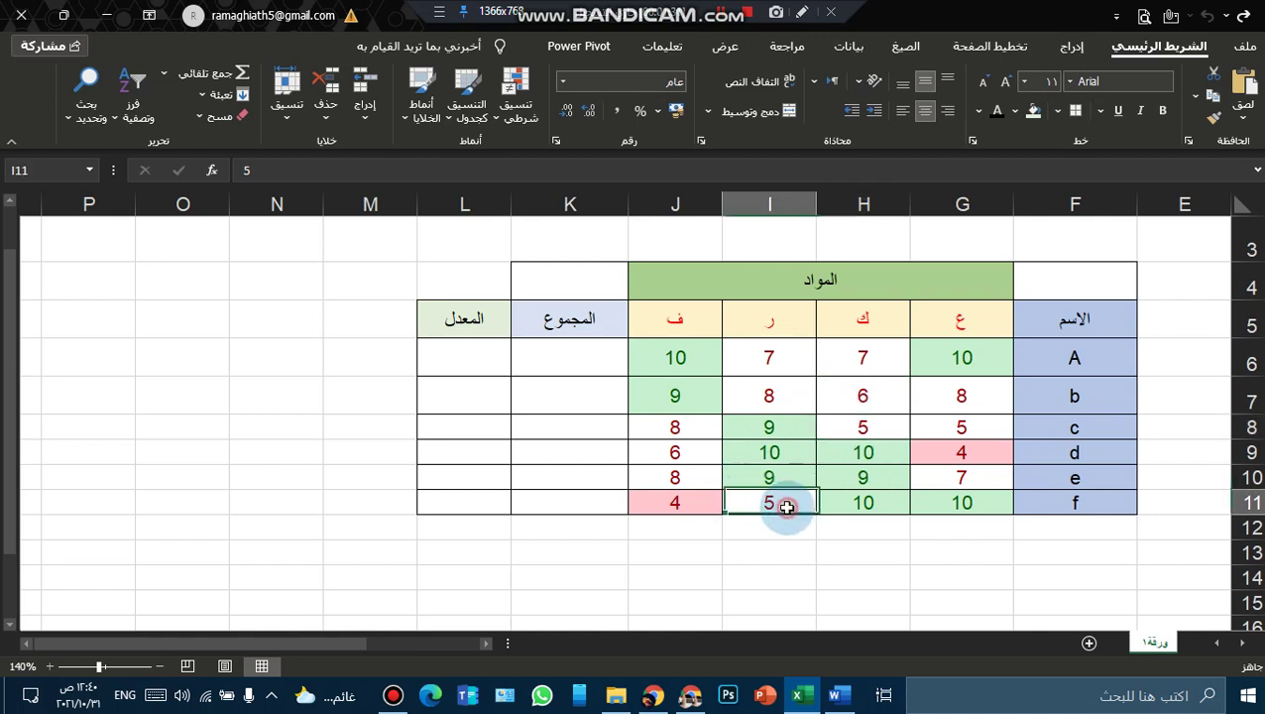
left_click(769, 394)
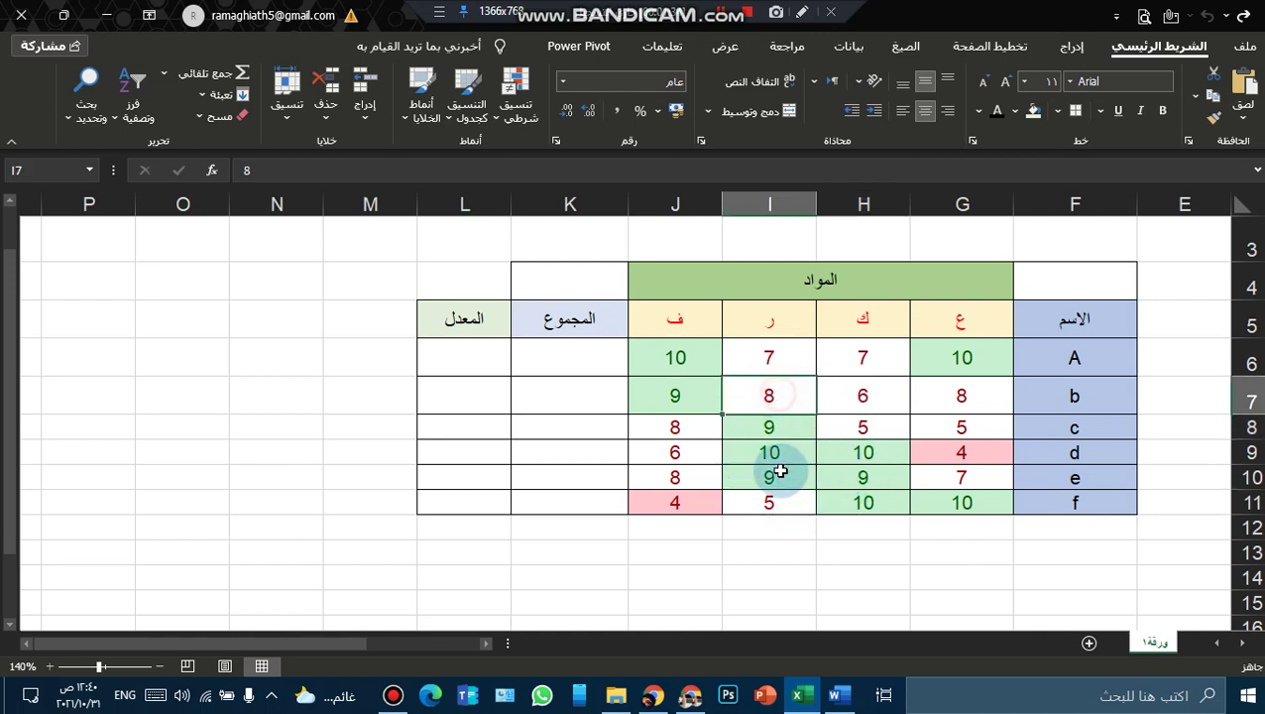
left_click(783, 504)
Check other scores, such as the red-shaded 4 in G9 and 7 in I6
left_click(862, 395)
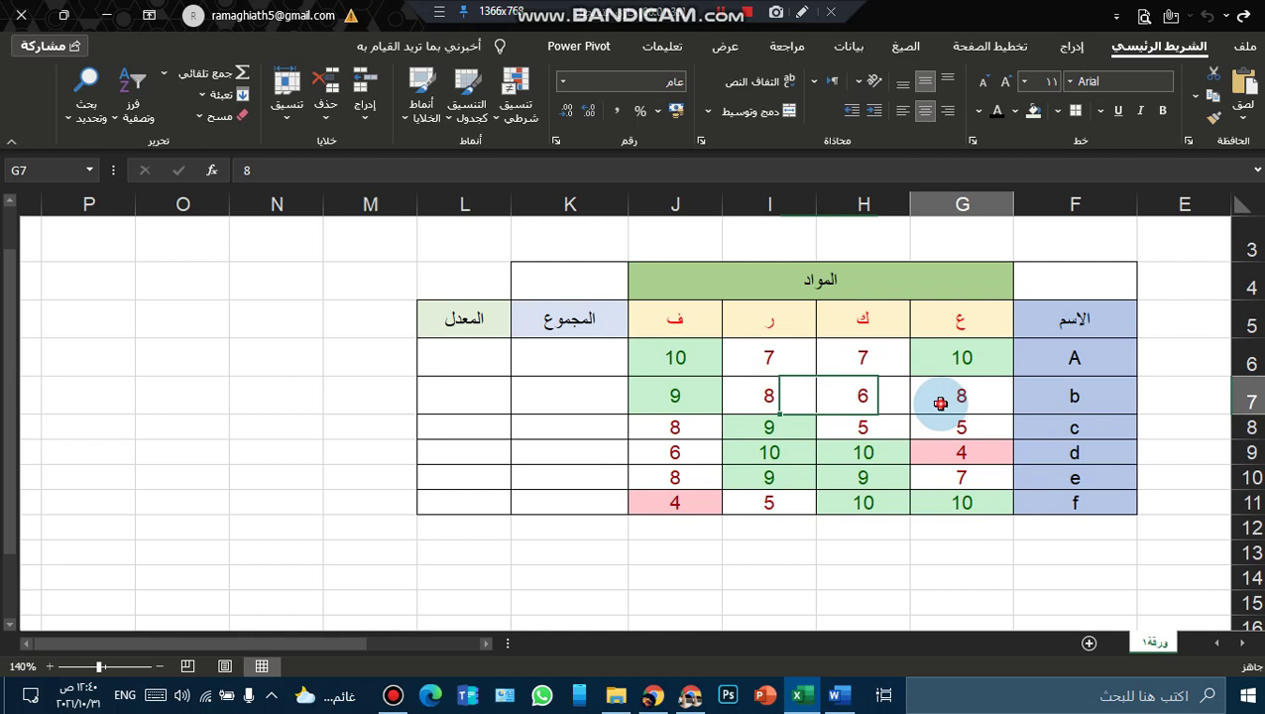
left_click(960, 479)
left_click(947, 446)
left_click(803, 359)
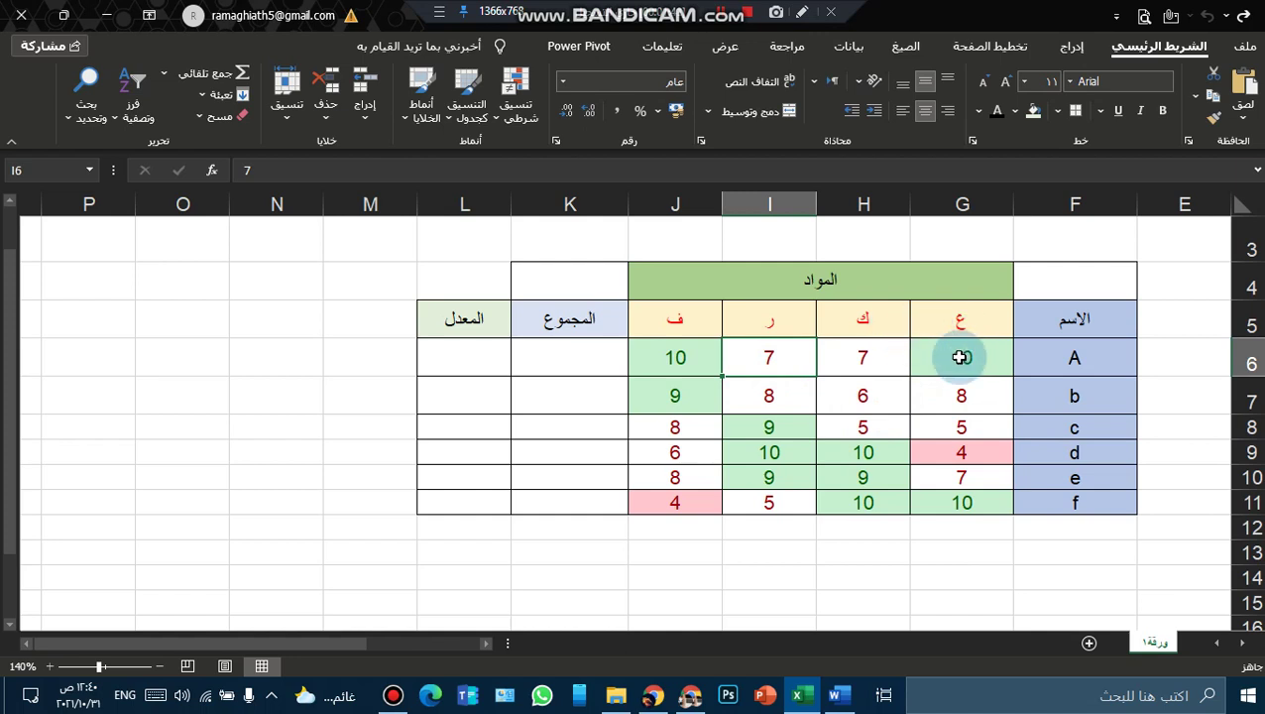
left_click_drag(959, 357, 674, 501)
left_click(515, 96)
mouse_move(446, 155)
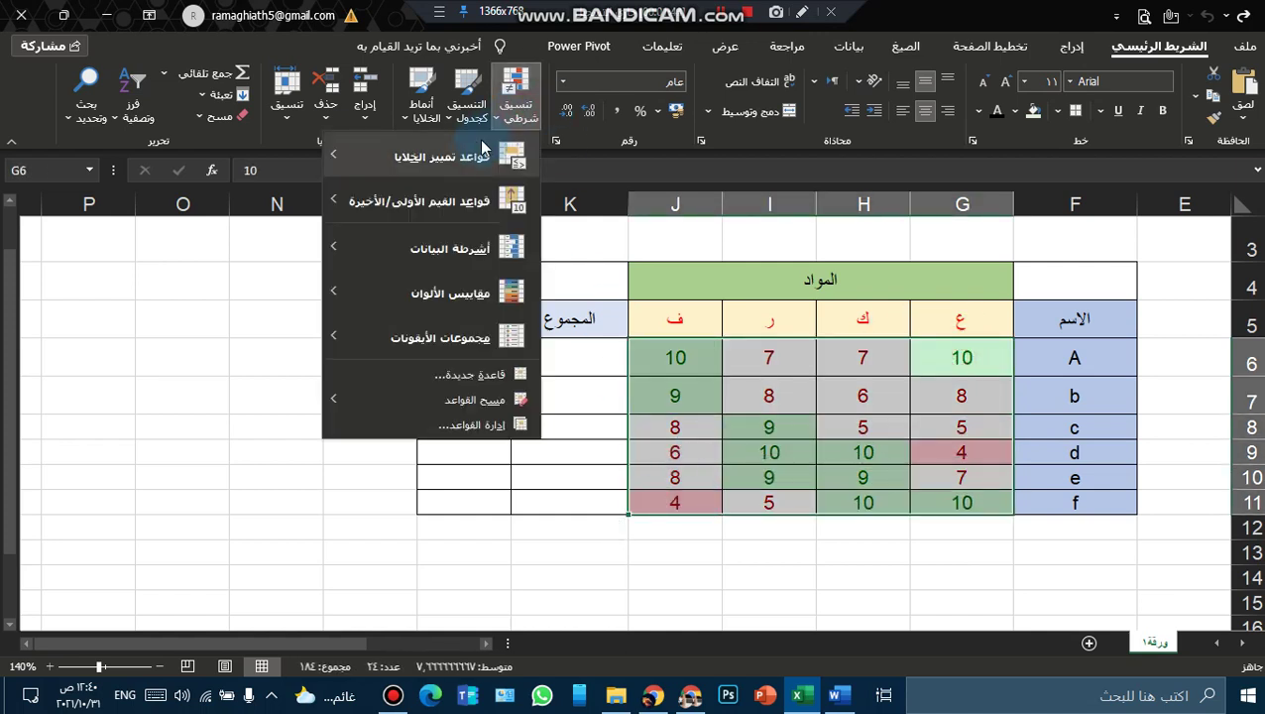
left_click(256, 426)
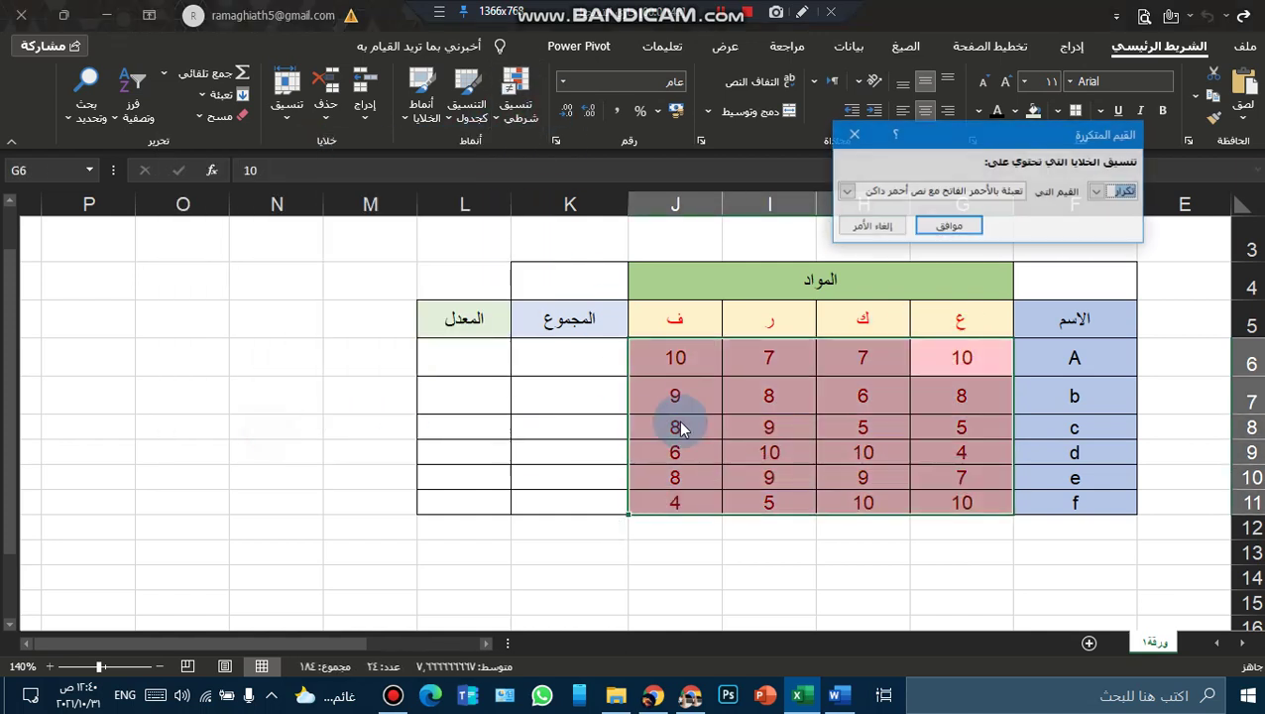
left_click(971, 190)
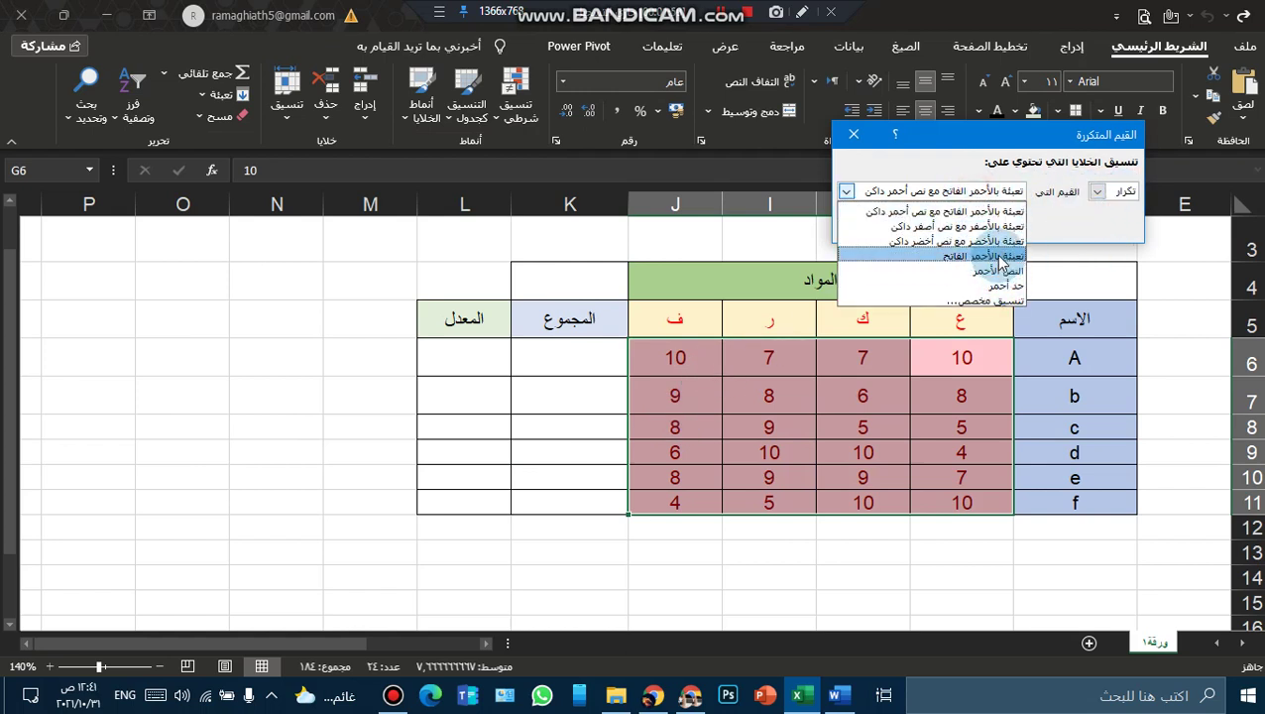
left_click(989, 228)
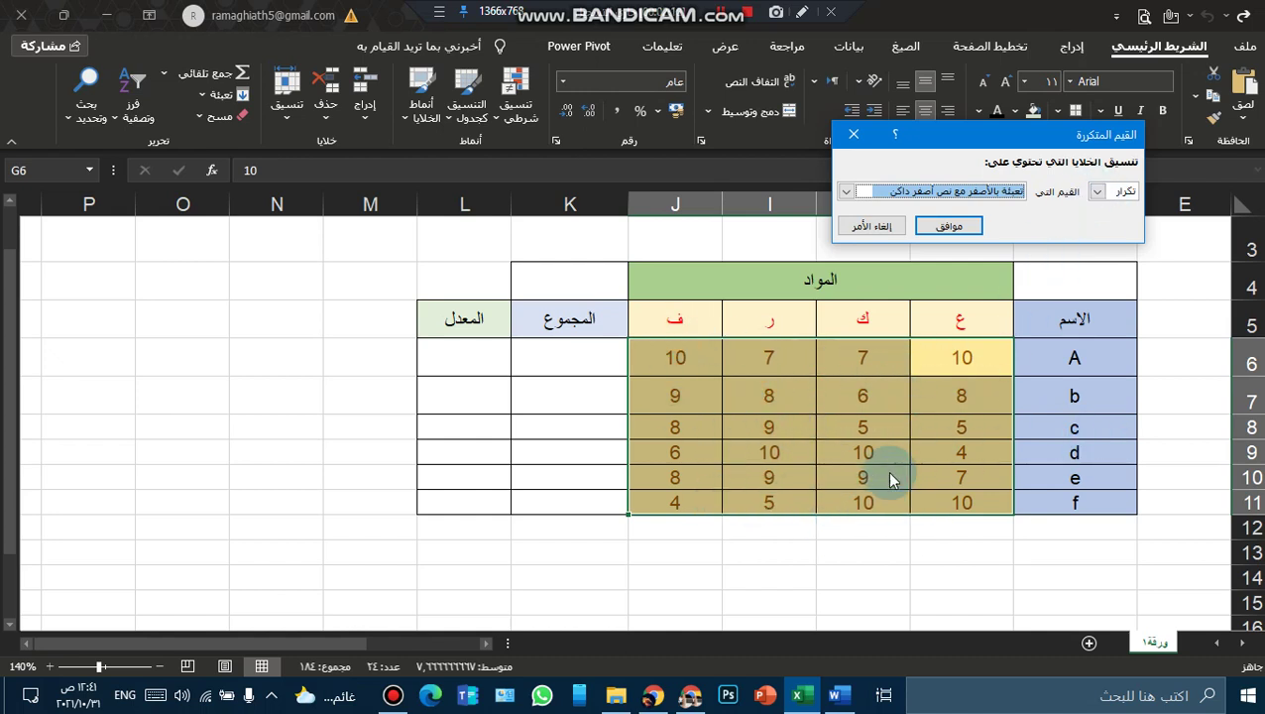
left_click(871, 226)
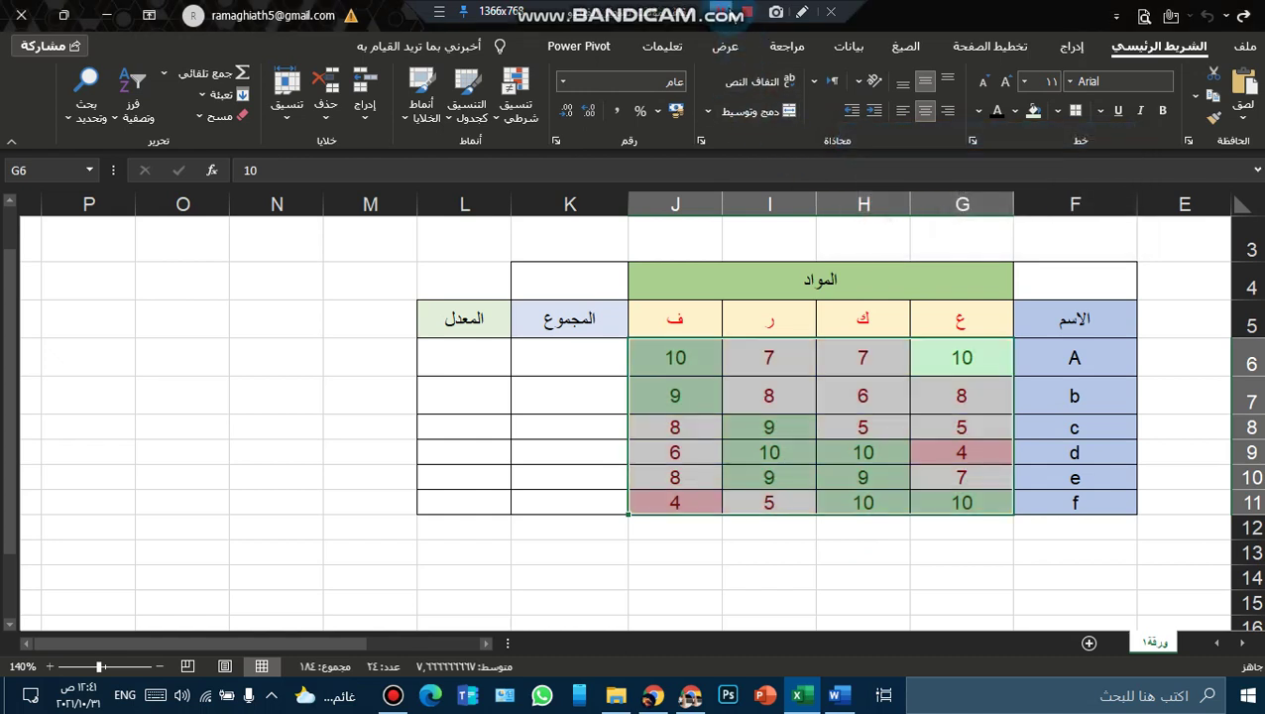
left_click(520, 111)
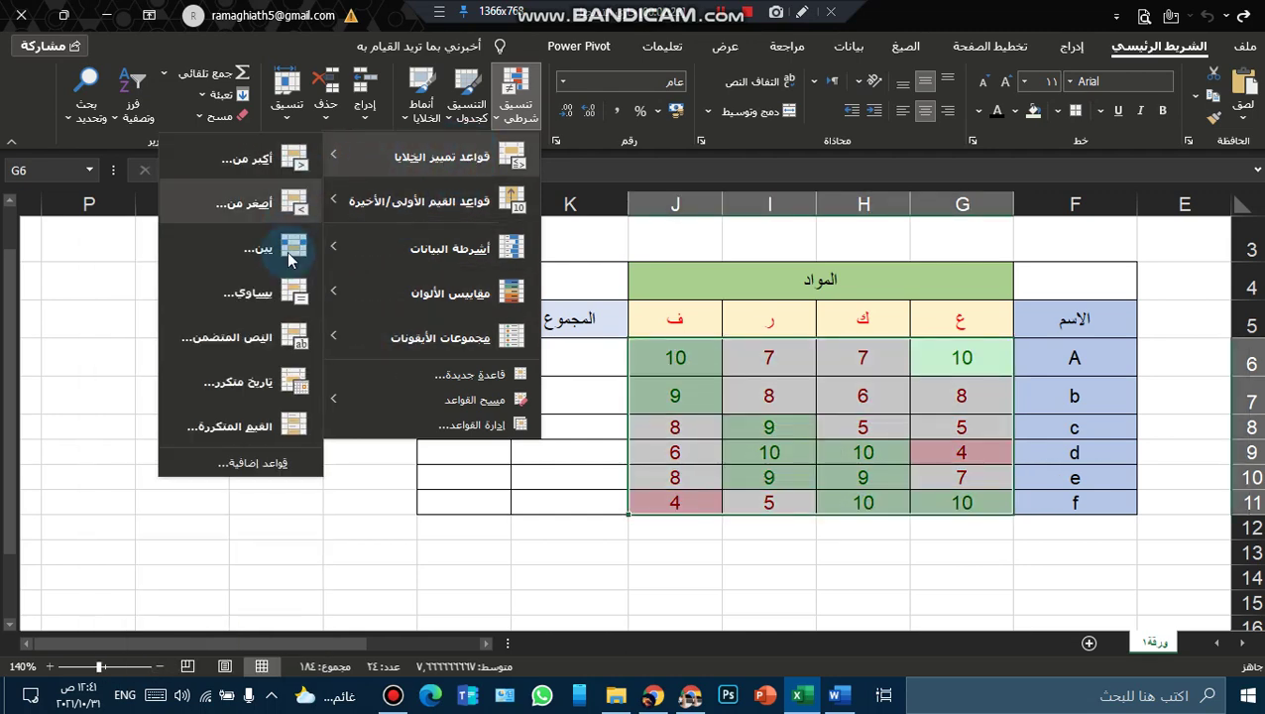
mouse_move(451, 292)
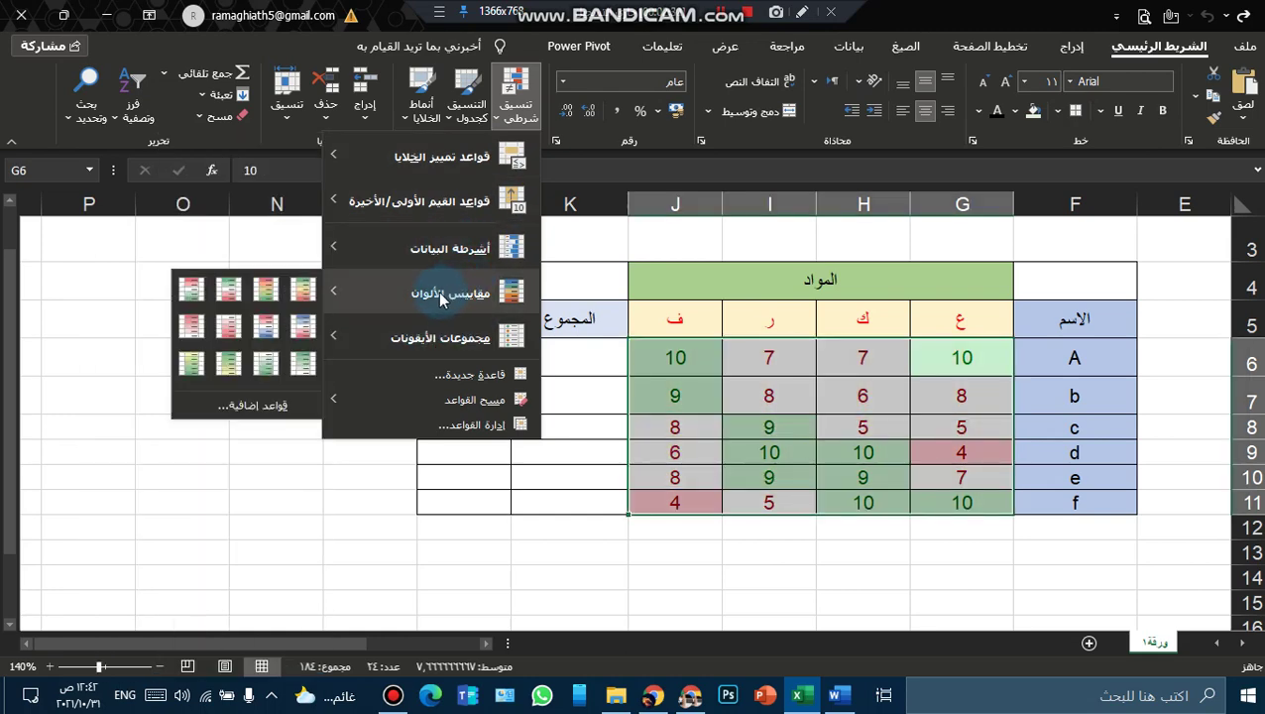
left_click(595, 308)
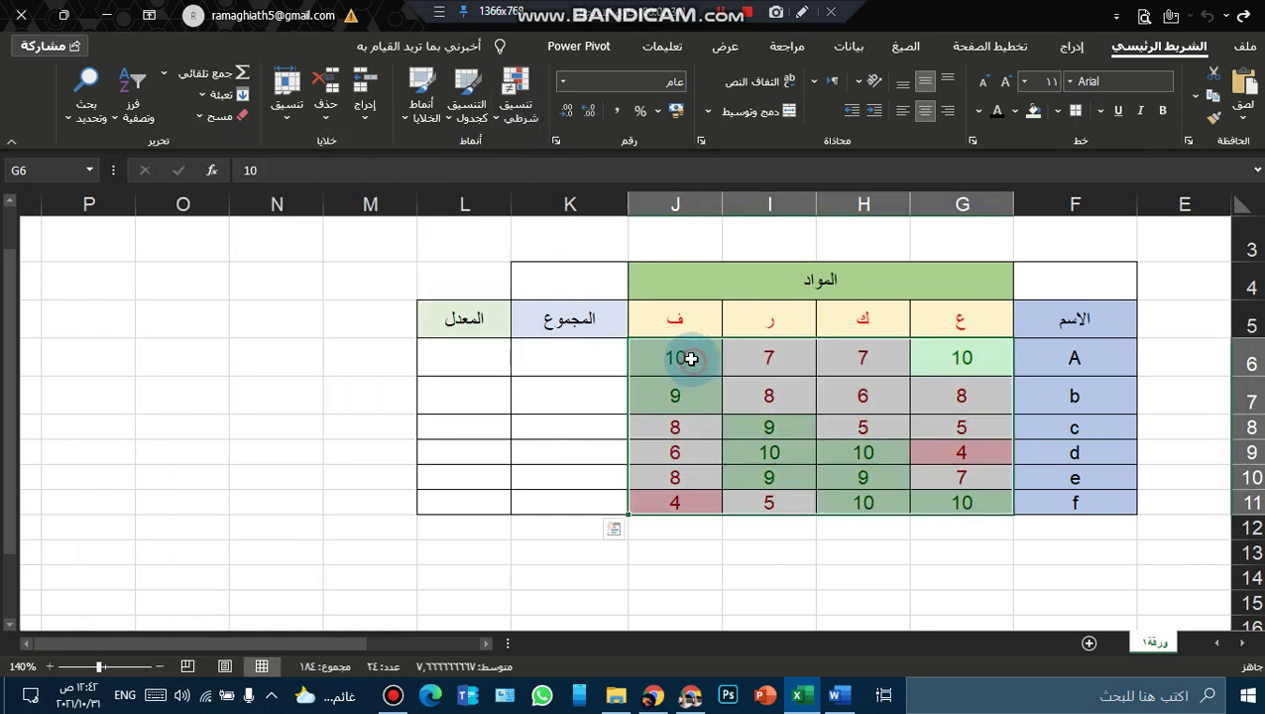
left_click(562, 364)
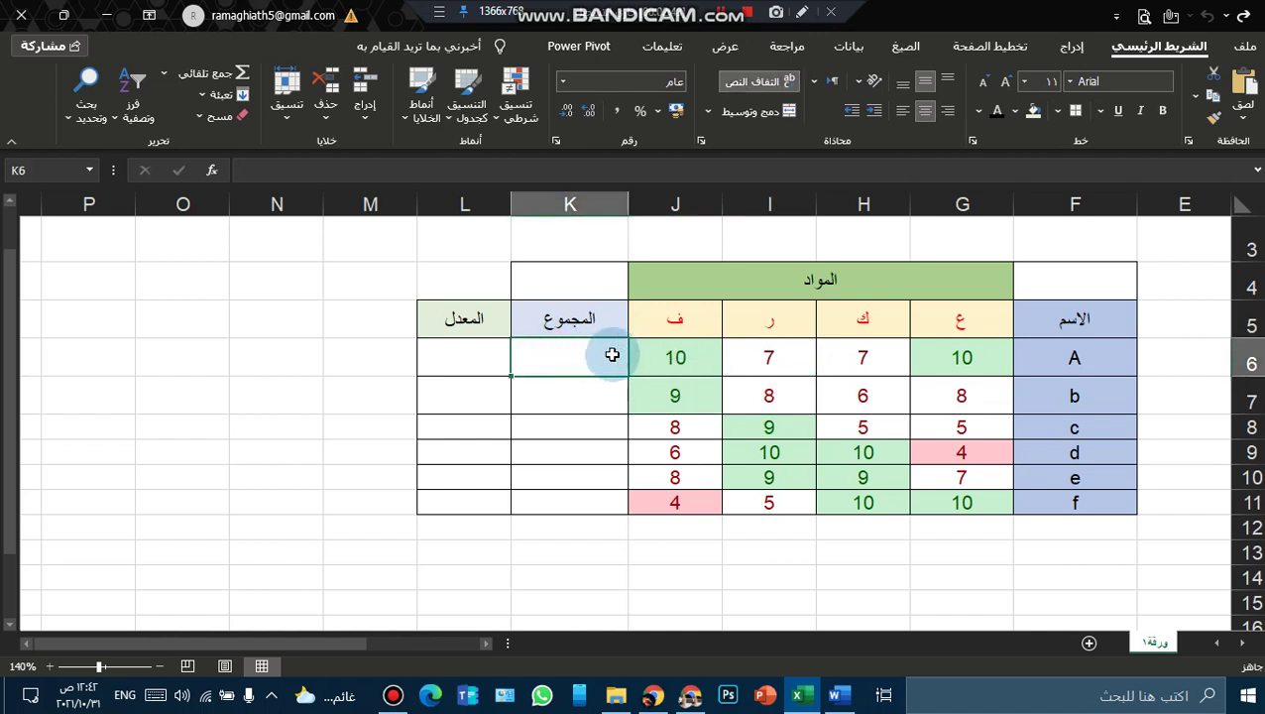
Enter =G6+H6+I6+J6 in K6 so student A's total shows 34
type("=")
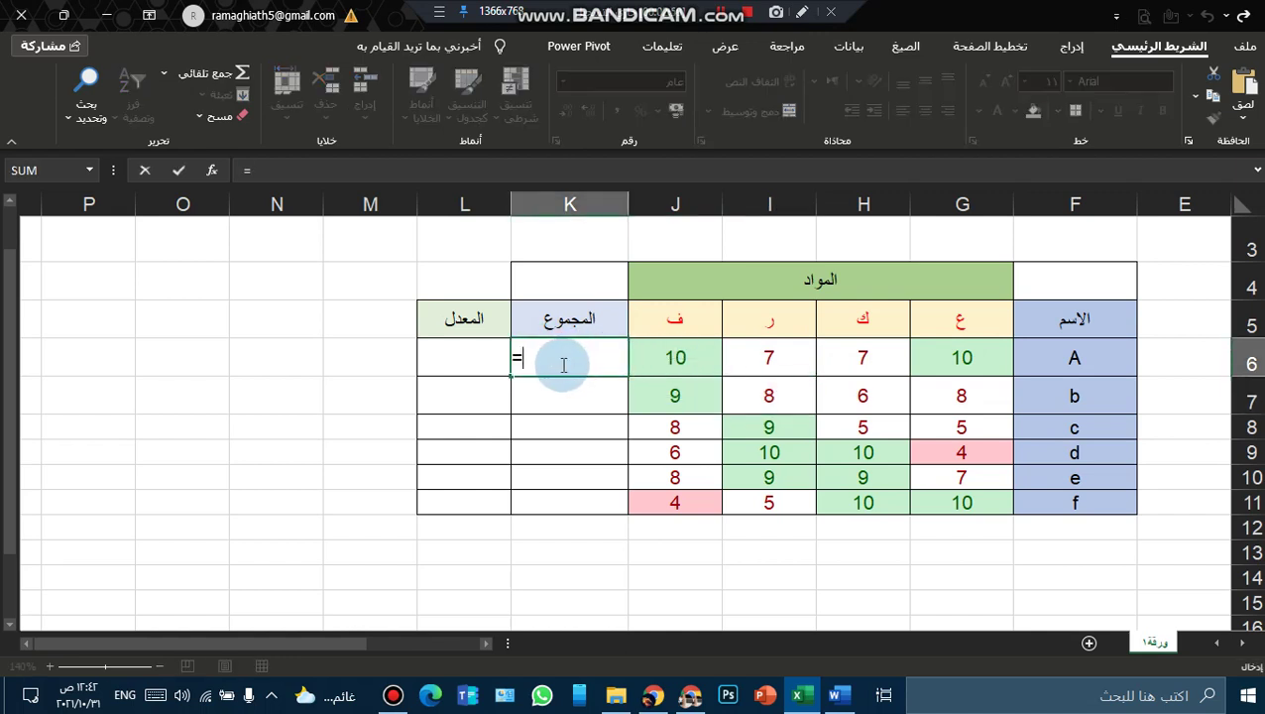
left_click(964, 360)
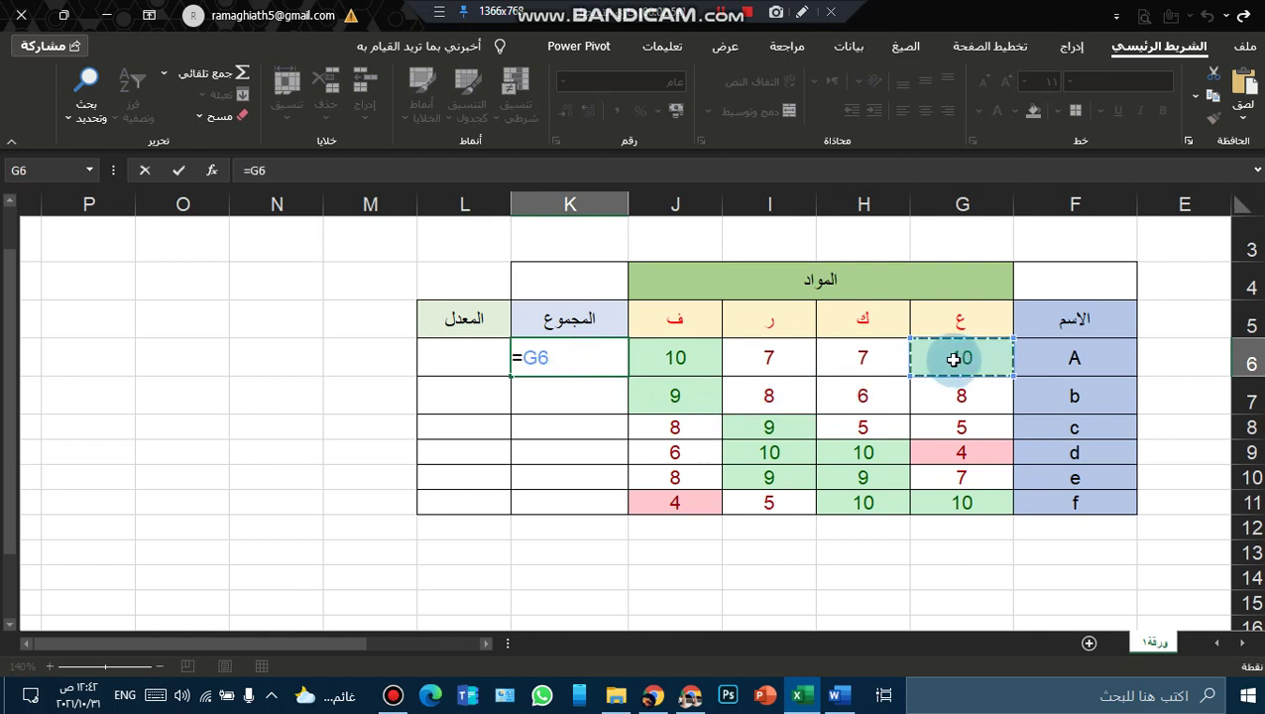
type("+")
left_click(847, 364)
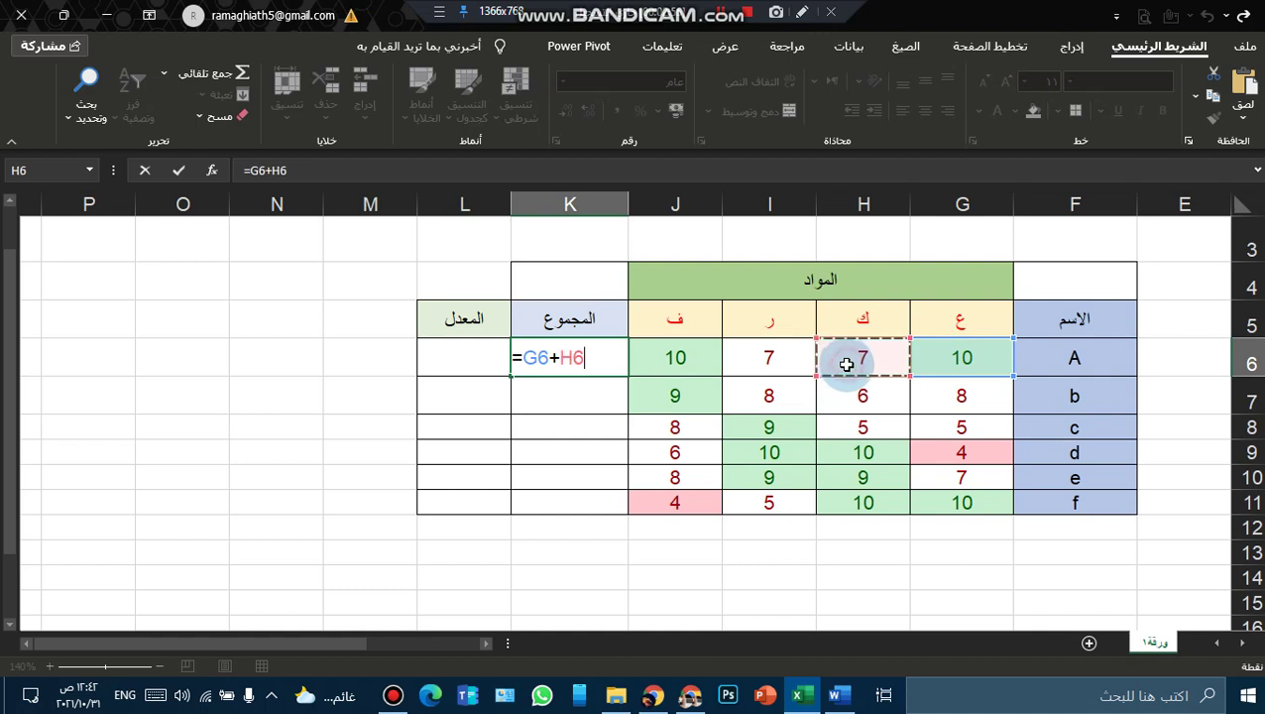
left_click(788, 361)
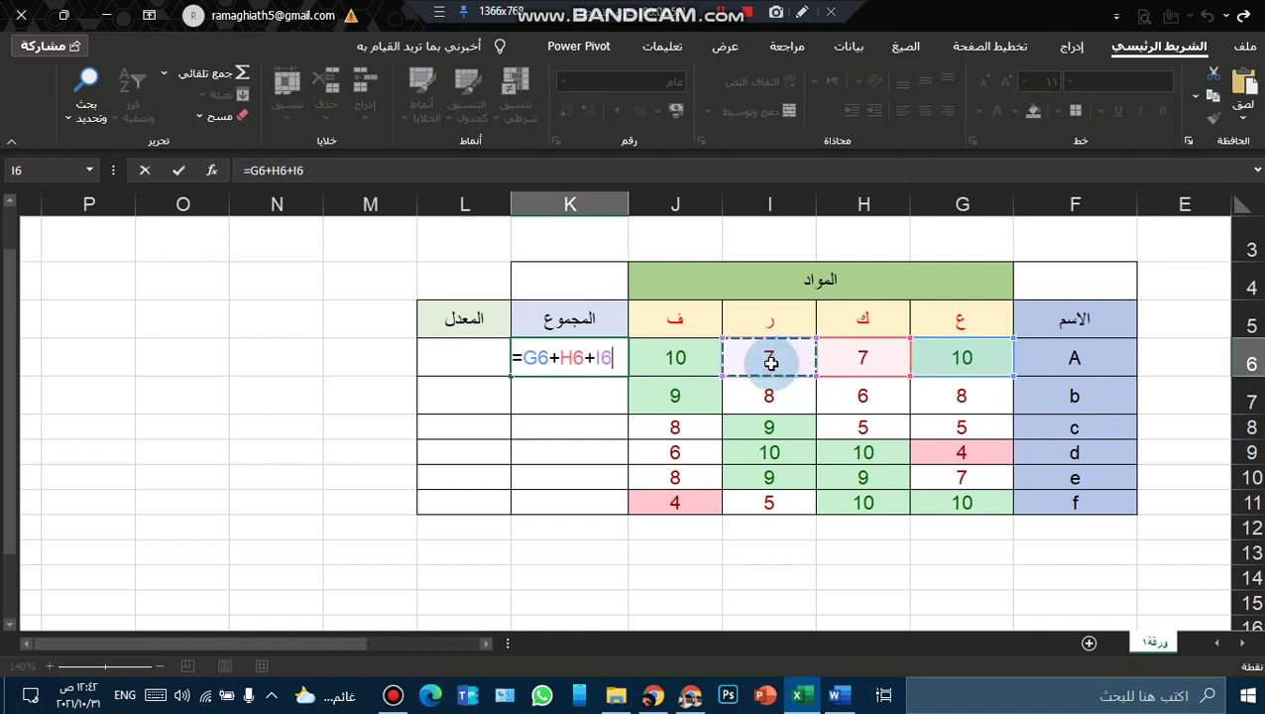
left_click(688, 365)
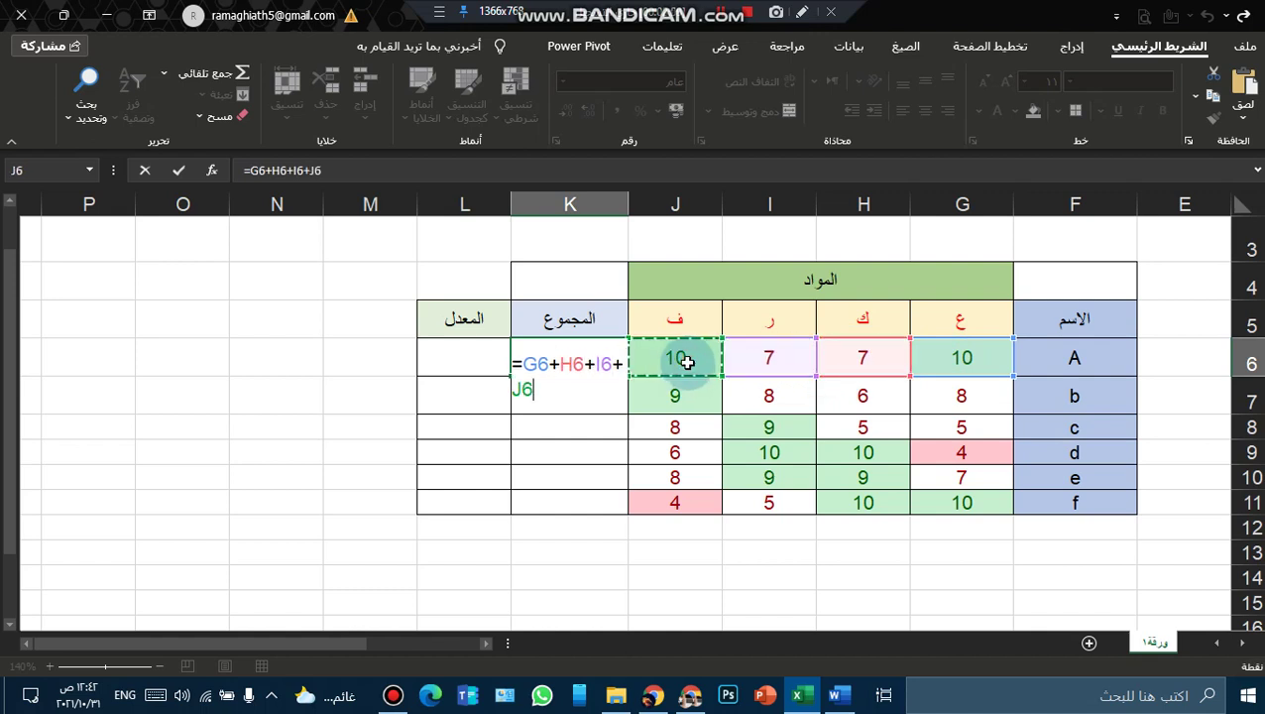
key("Return")
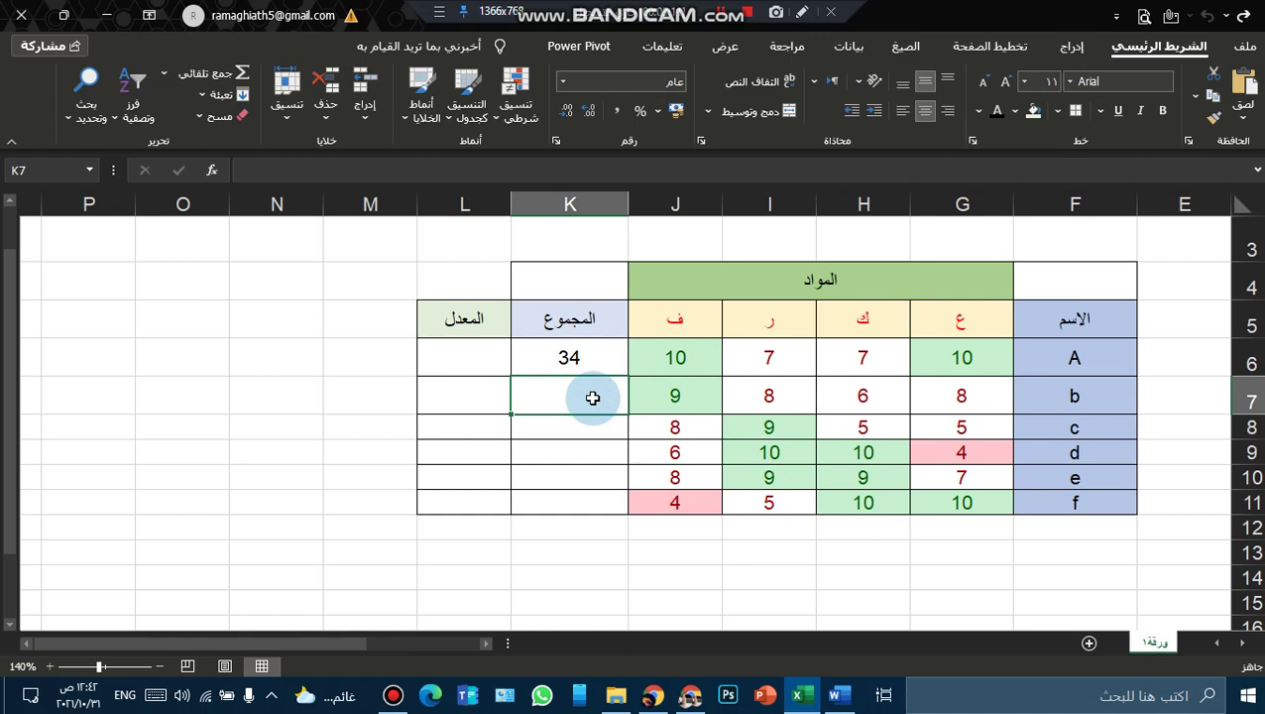
Discard a mistaken K7 formula and clear the stray shift+8 note from N6
type("=")
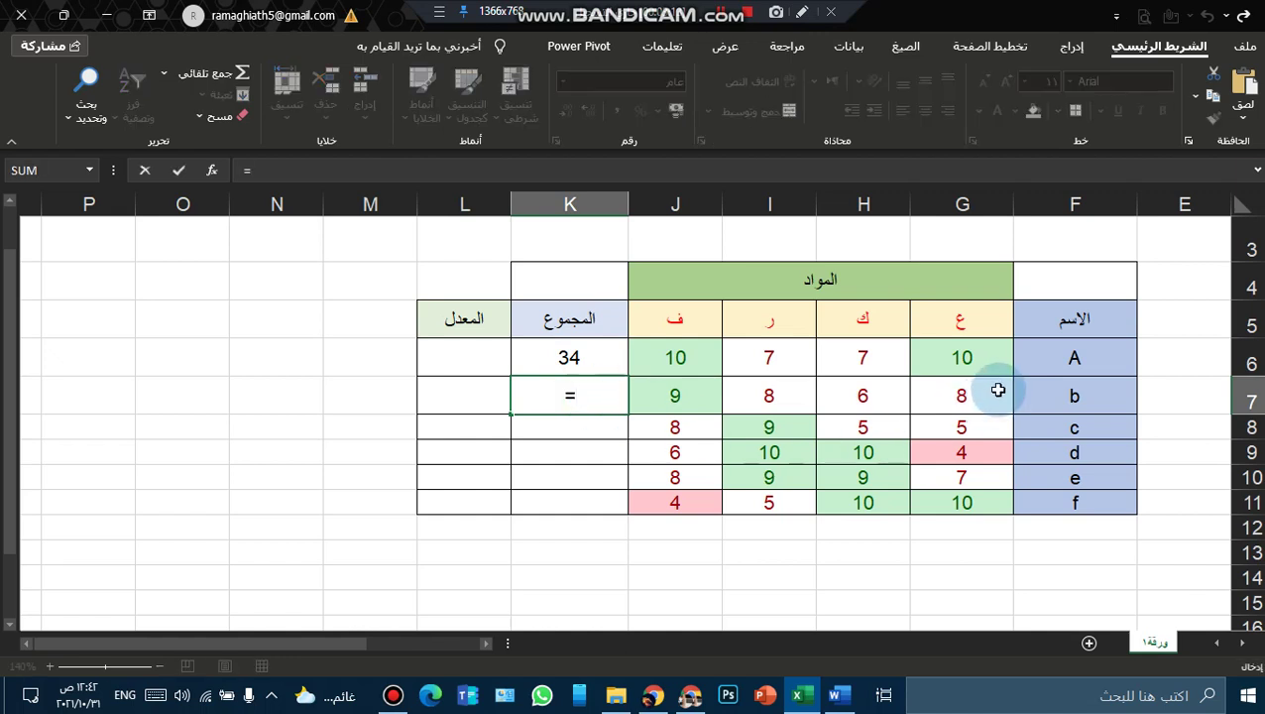
left_click(978, 387)
type("*")
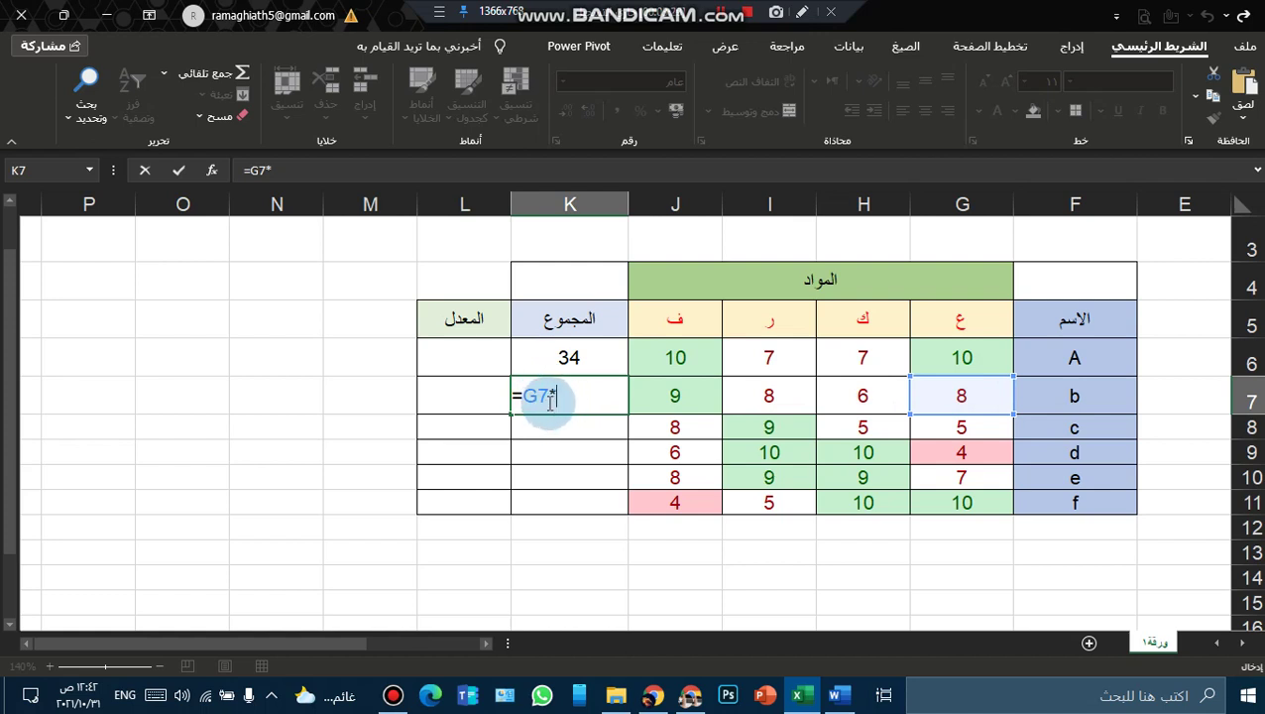
left_click(283, 366)
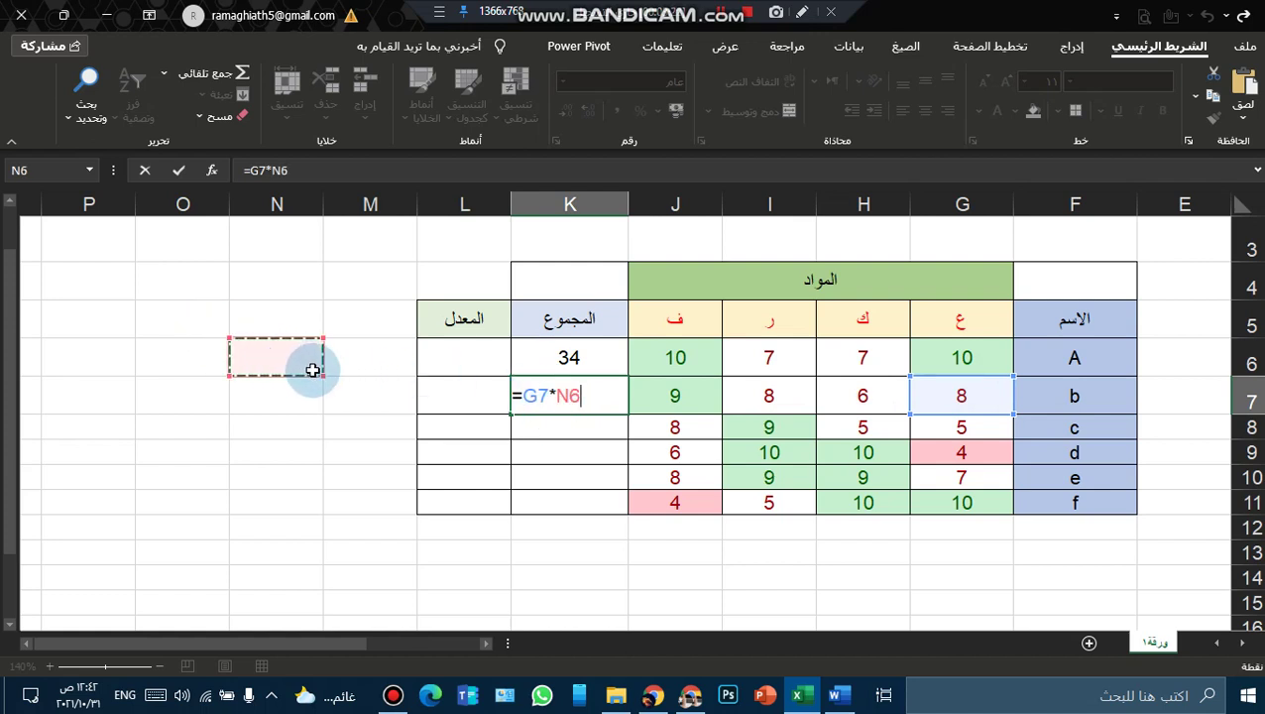
key("BackSpace")
key("BackSpace")
key("BackSpace")
key("BackSpace")
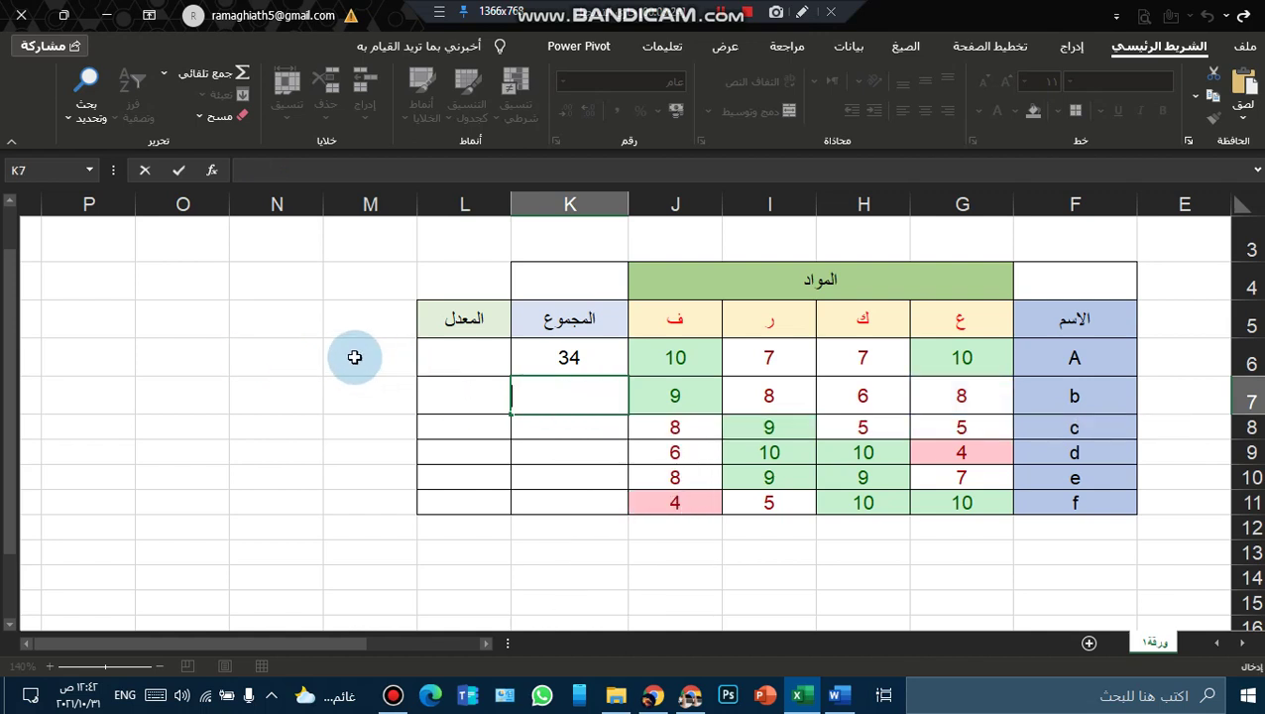
left_click(354, 357)
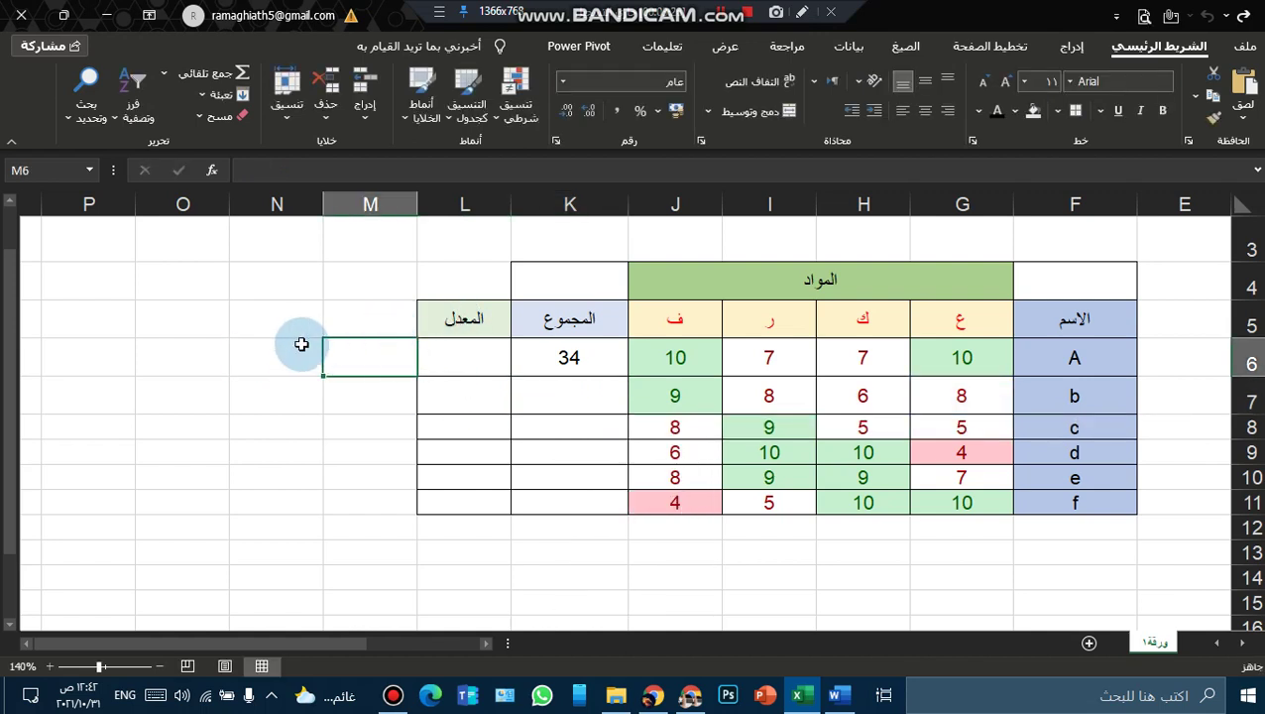
left_click(249, 357)
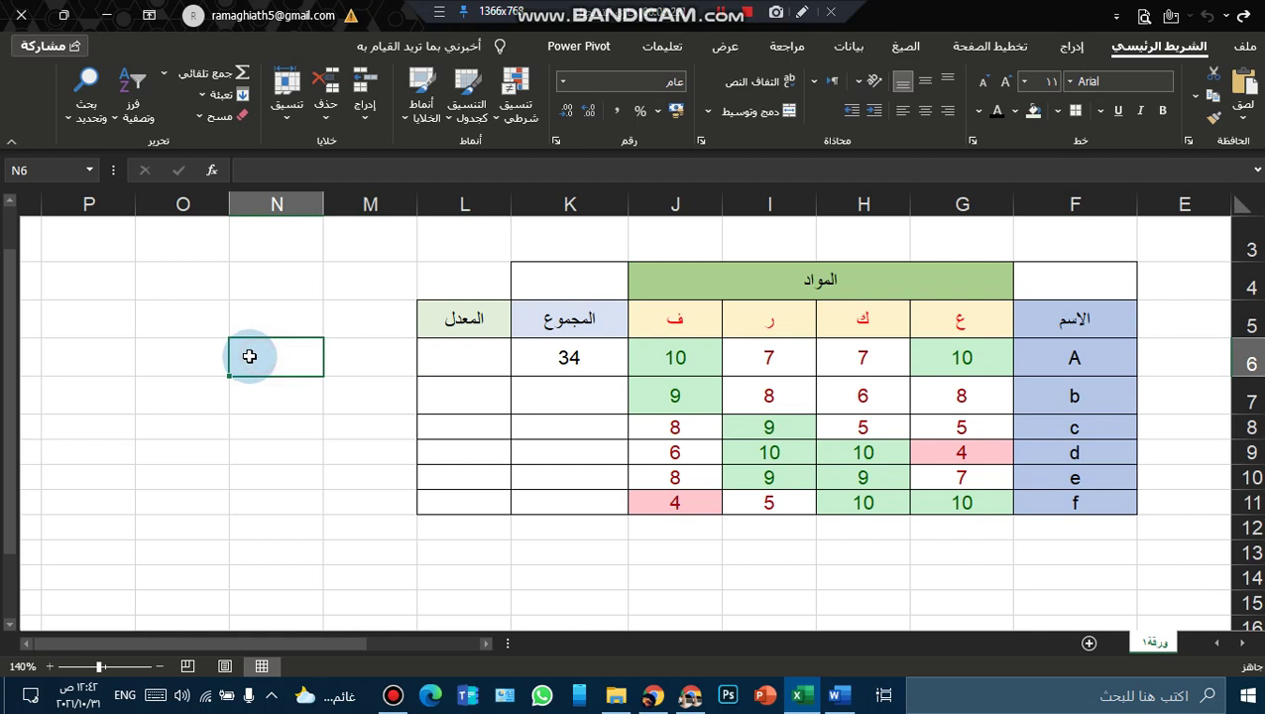
type("shift+")
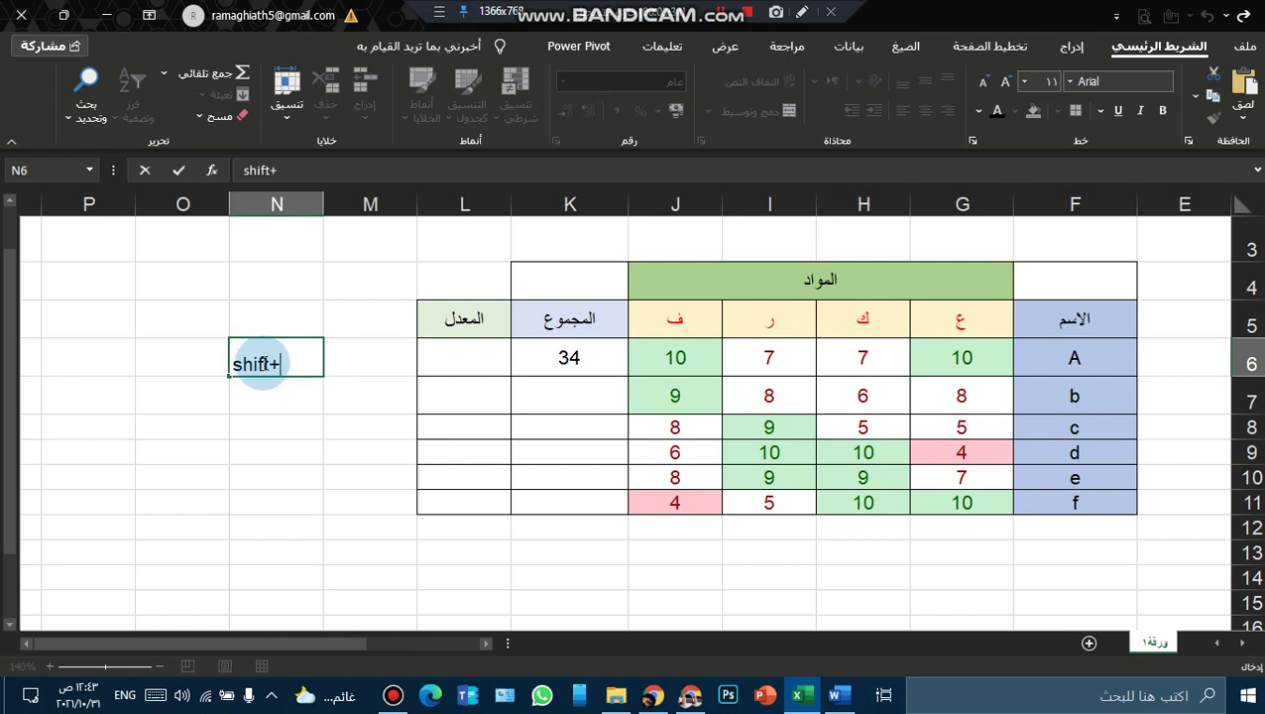
type("8")
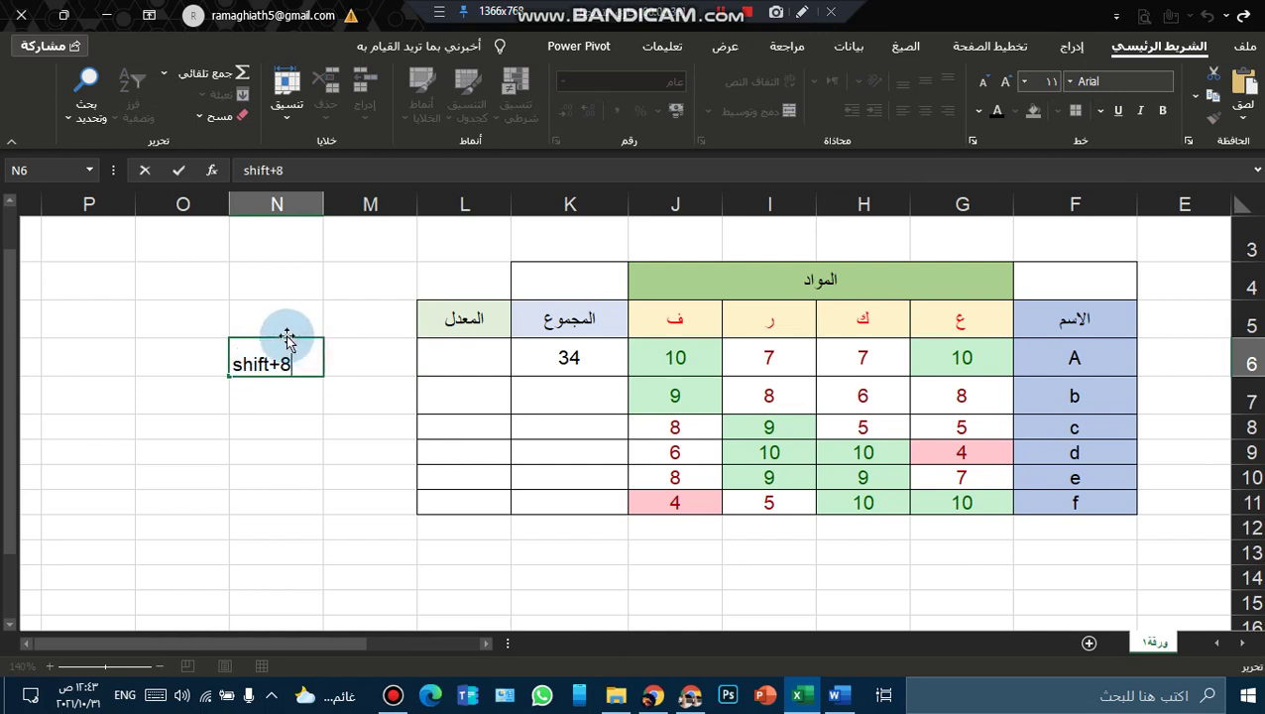
left_click(286, 297)
left_click(271, 369)
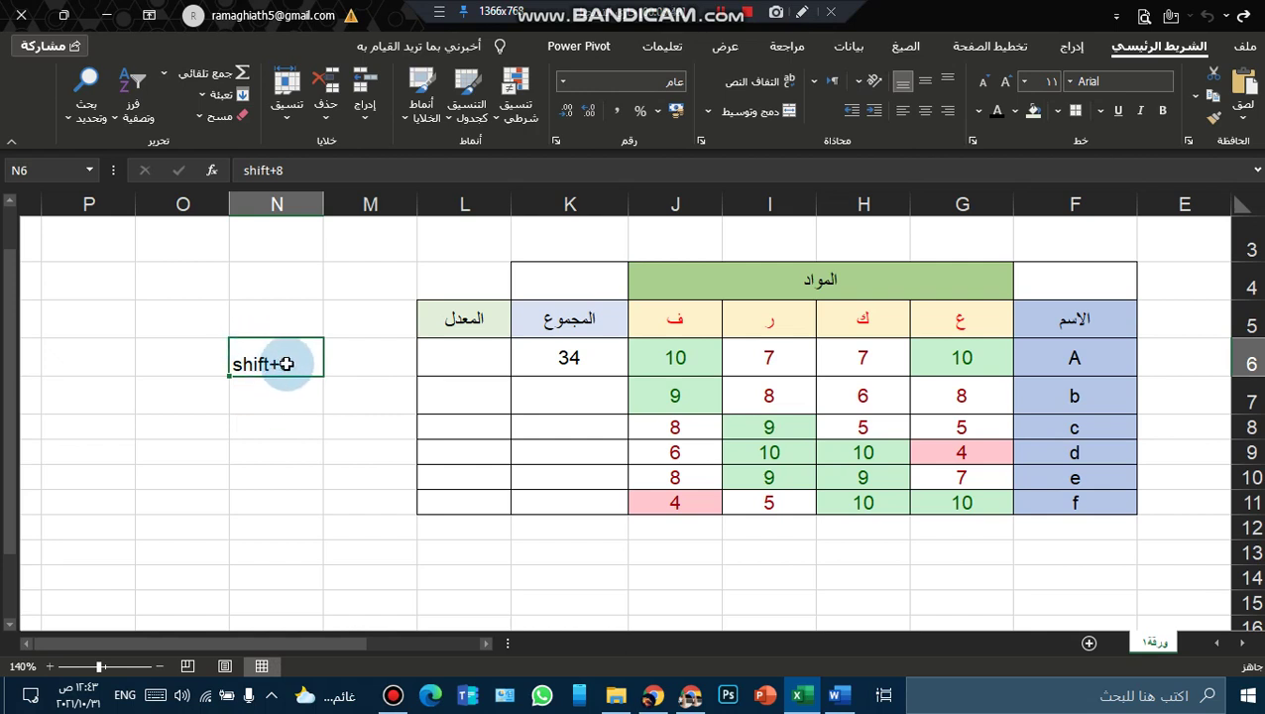
key("BackSpace")
left_click(350, 352)
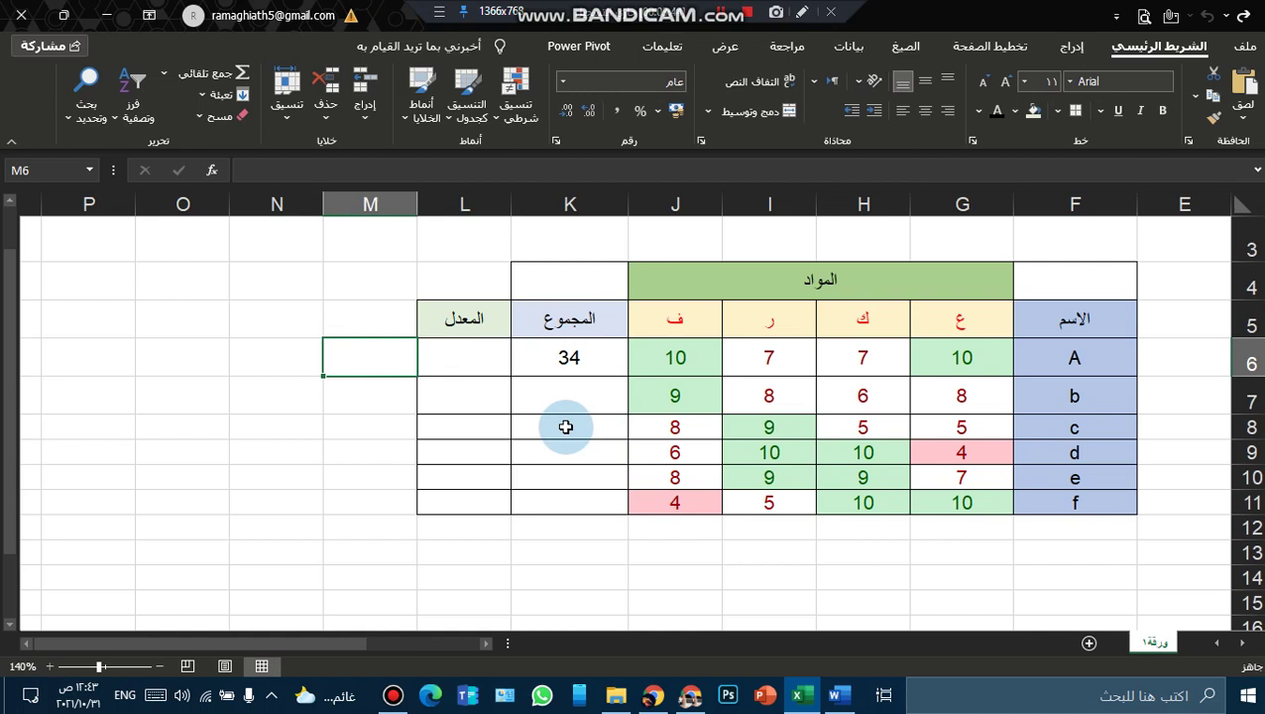
Enter =G7*H7*I7*J7 in K7, giving student b a product of 3456
left_click(579, 393)
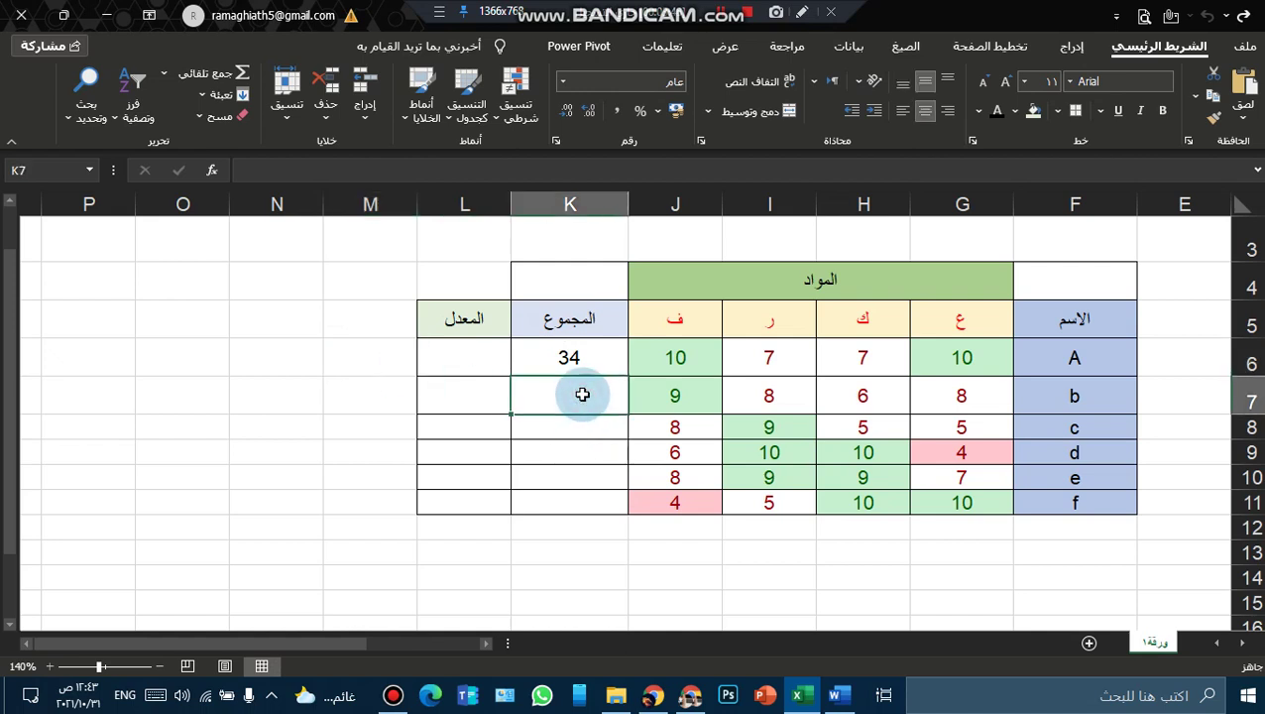
type("=")
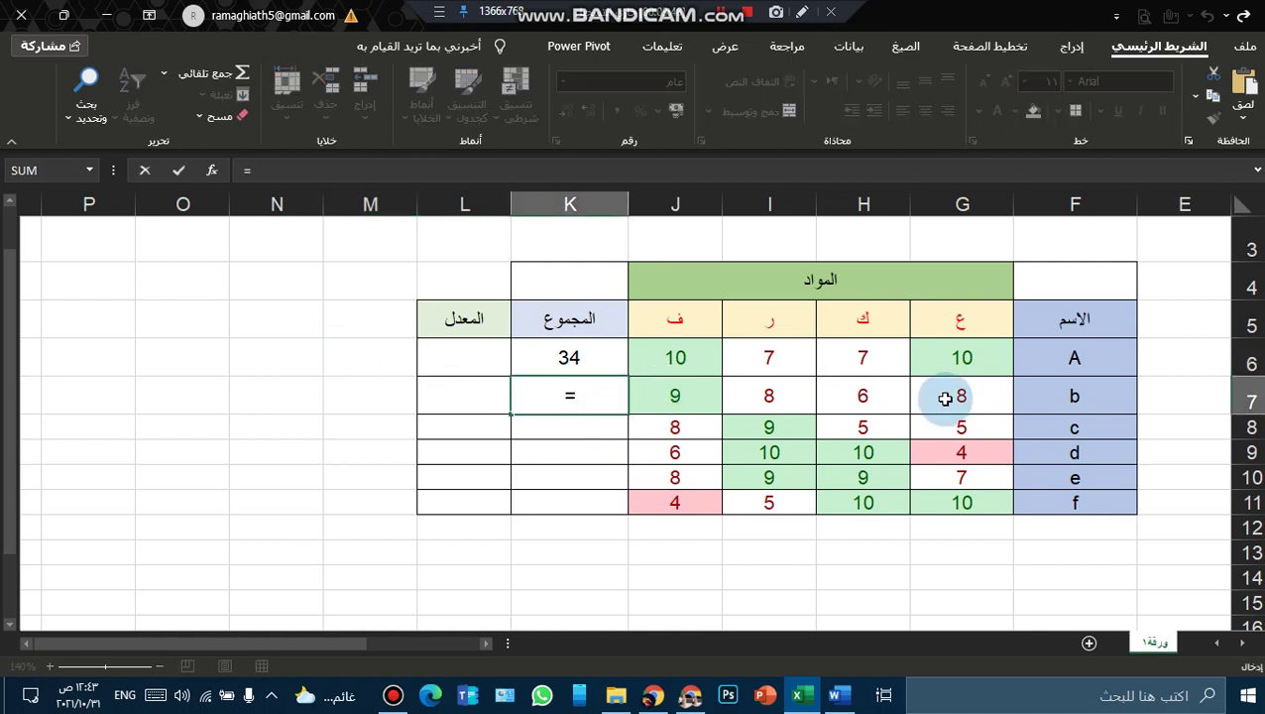
left_click(946, 397)
type("*")
left_click(842, 398)
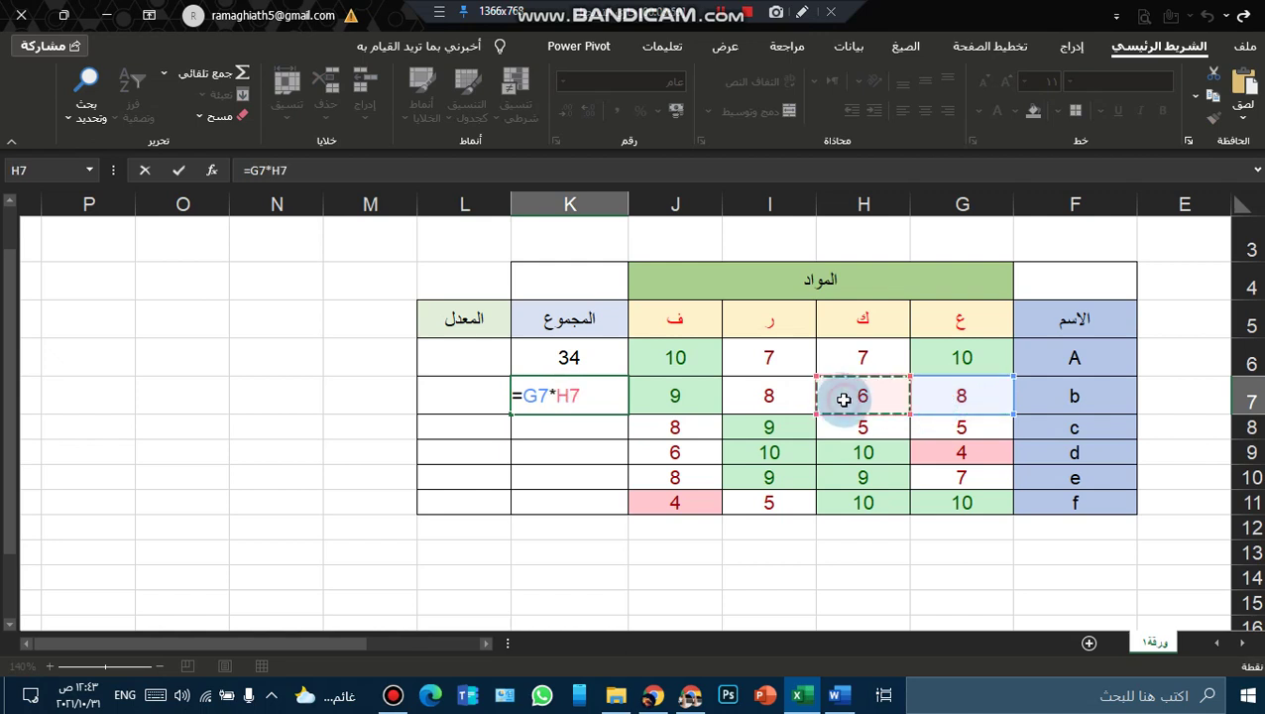
type("*")
left_click(739, 398)
type("*")
left_click(666, 398)
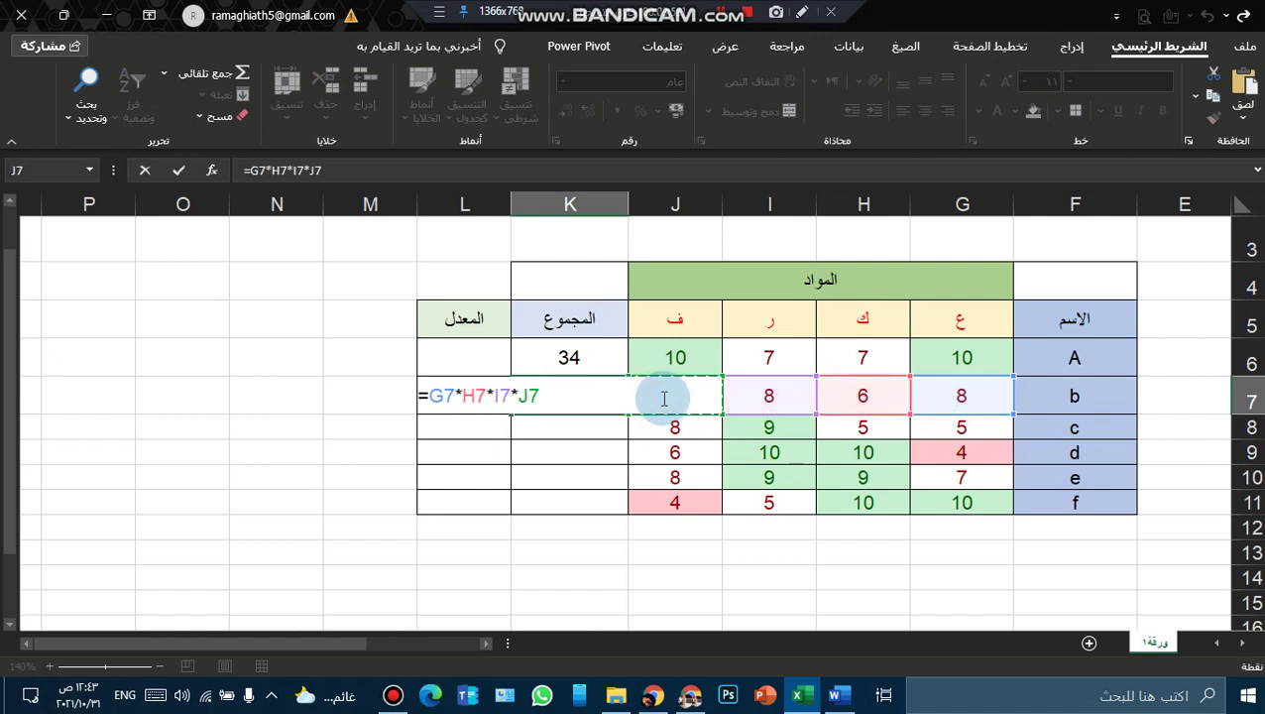
key("Return")
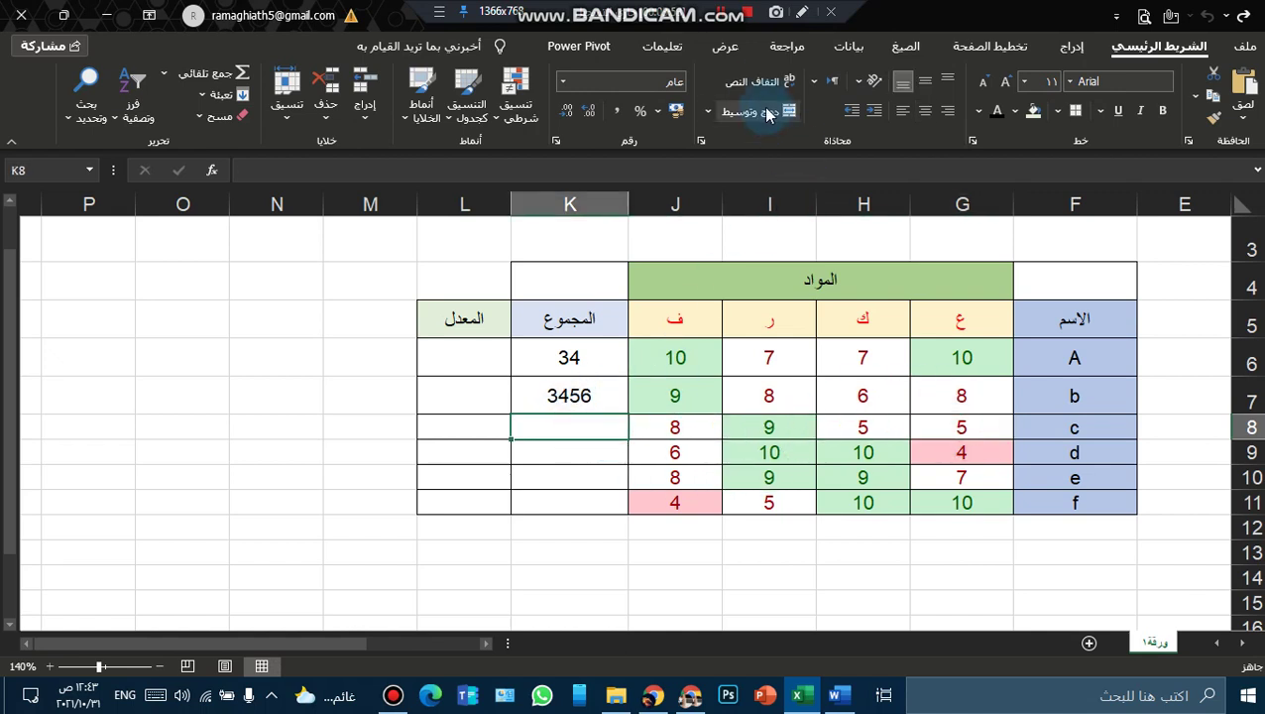
Enter the division formula =G8/H8/I8/J8 in K8, giving 0.0138889
type("=")
left_click(981, 436)
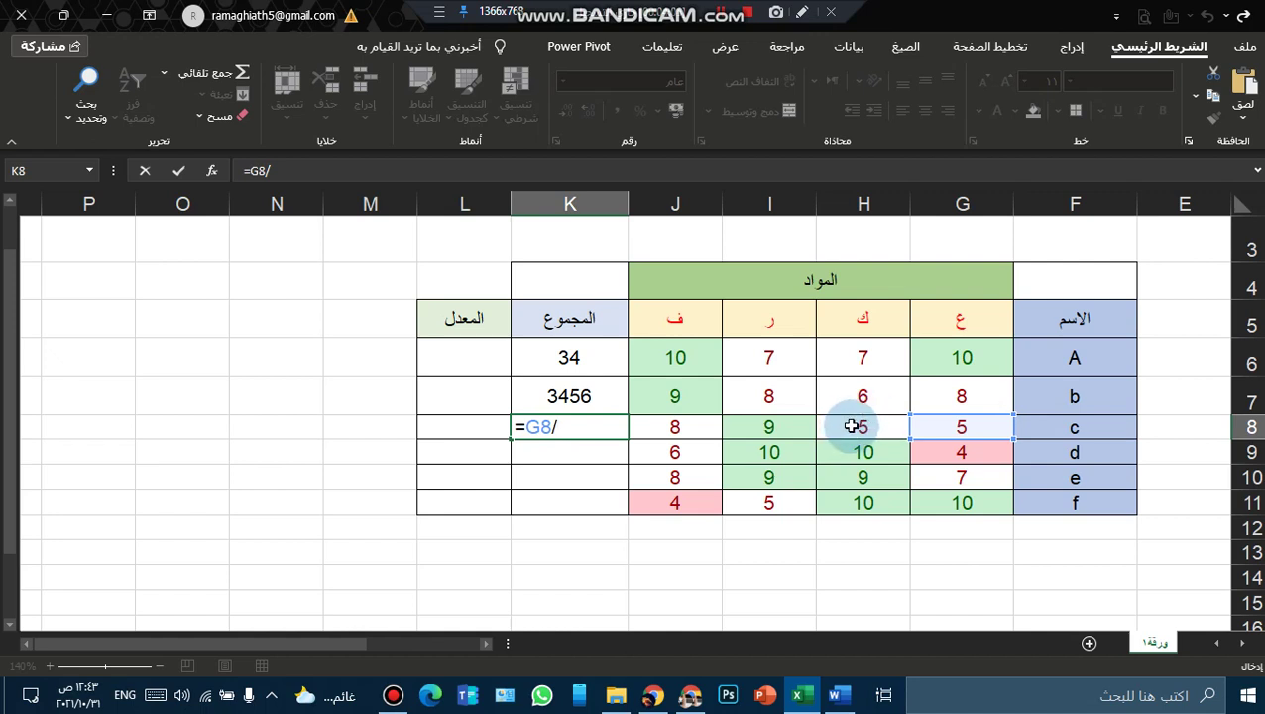
left_click(852, 426)
type("/")
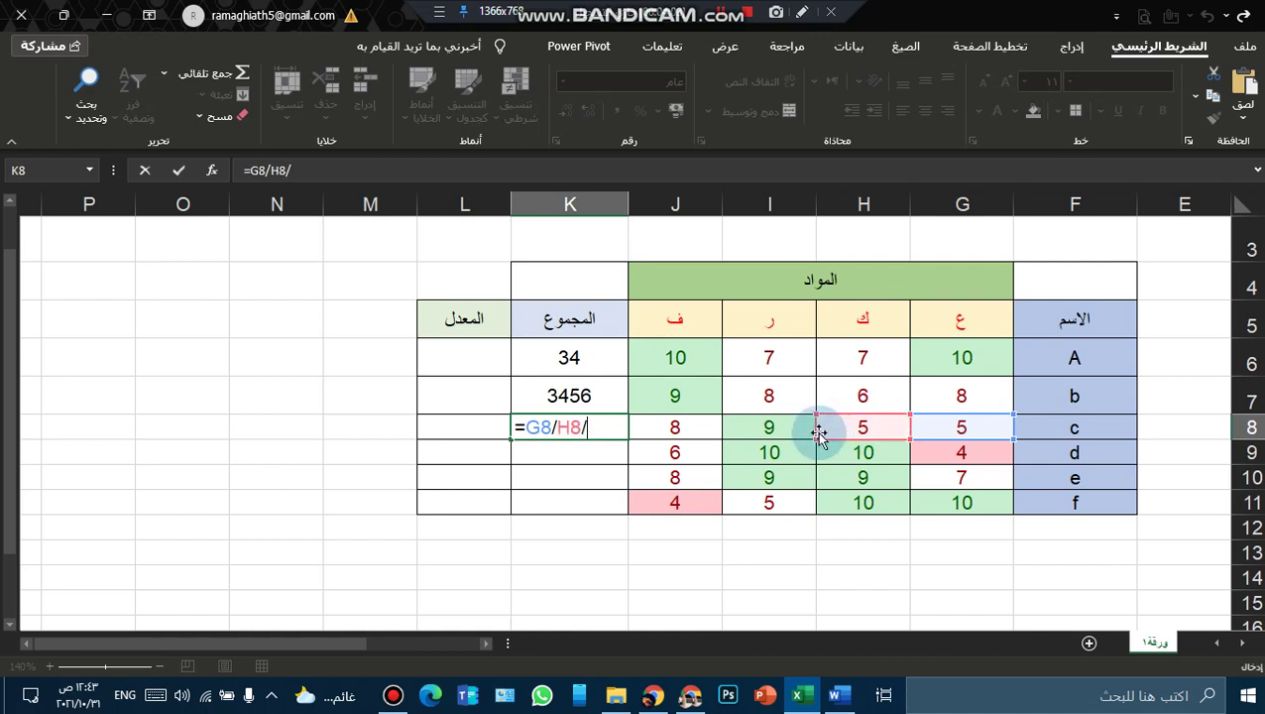
left_click(752, 427)
type("/")
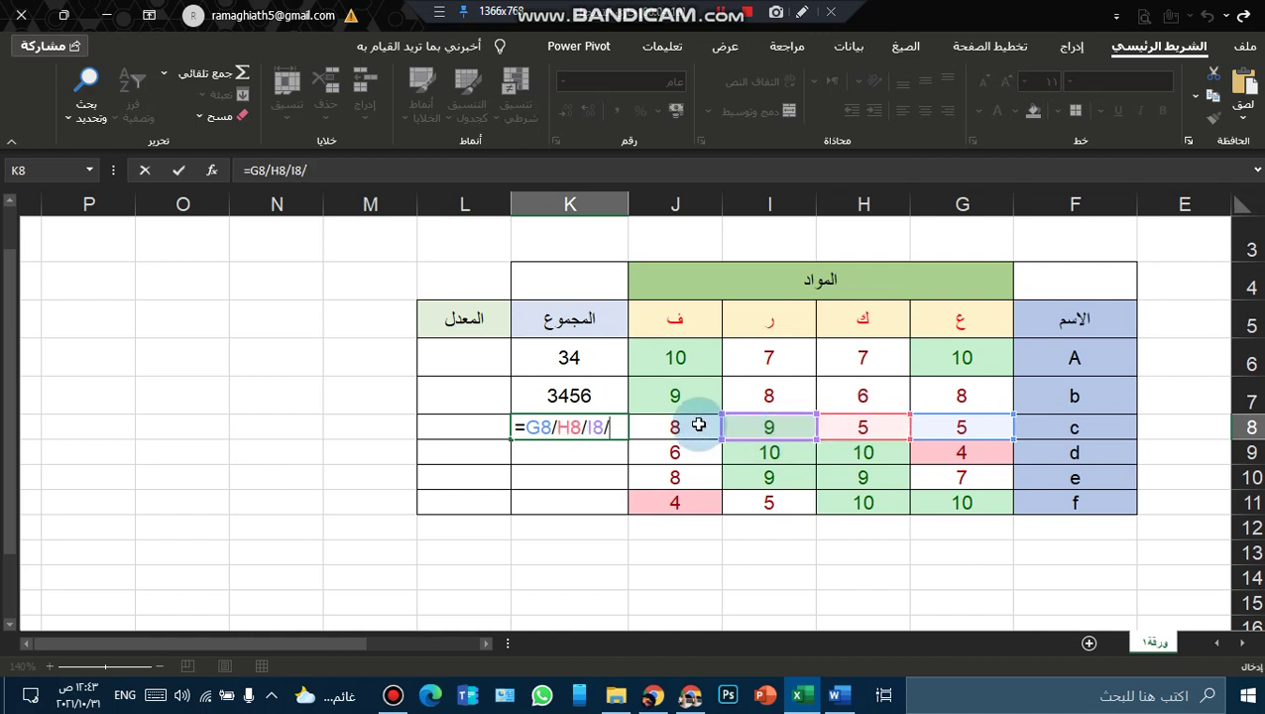
left_click(697, 425)
key("Return")
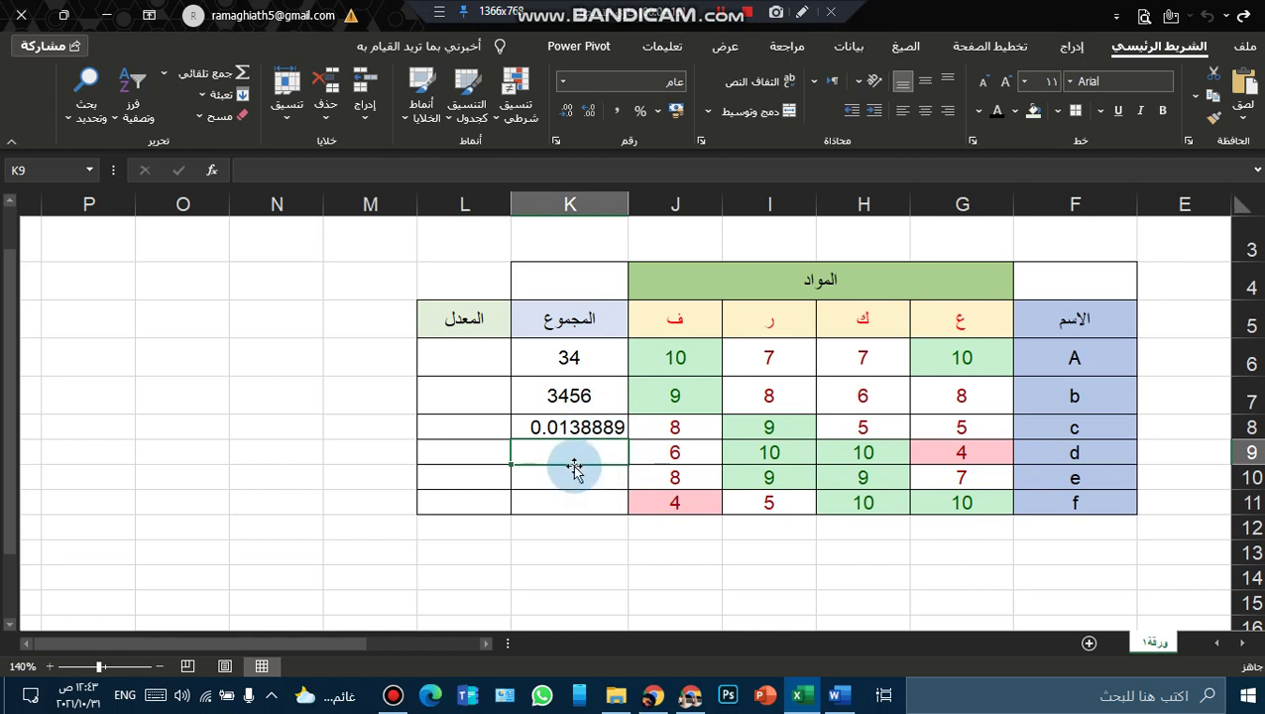
Enter =G9-H9-I9-J9 in K9, giving student d -22
type("=")
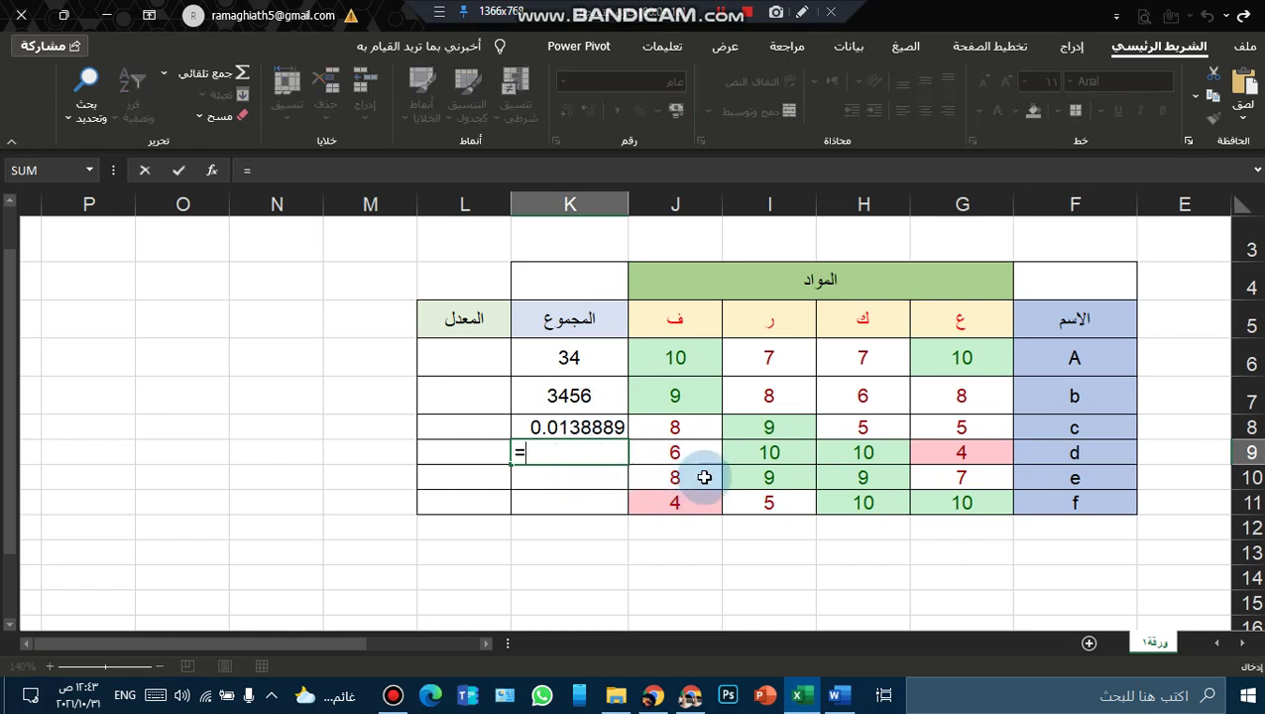
left_click(965, 454)
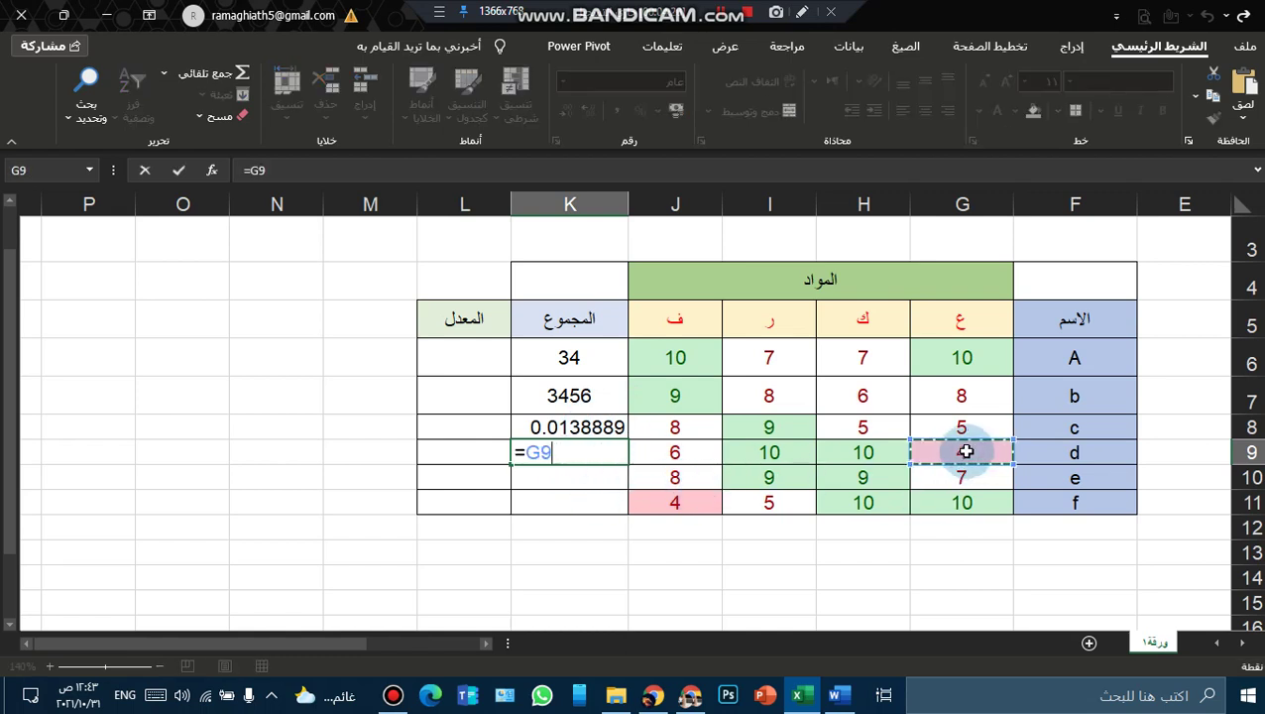
type("-")
left_click(831, 452)
type("-")
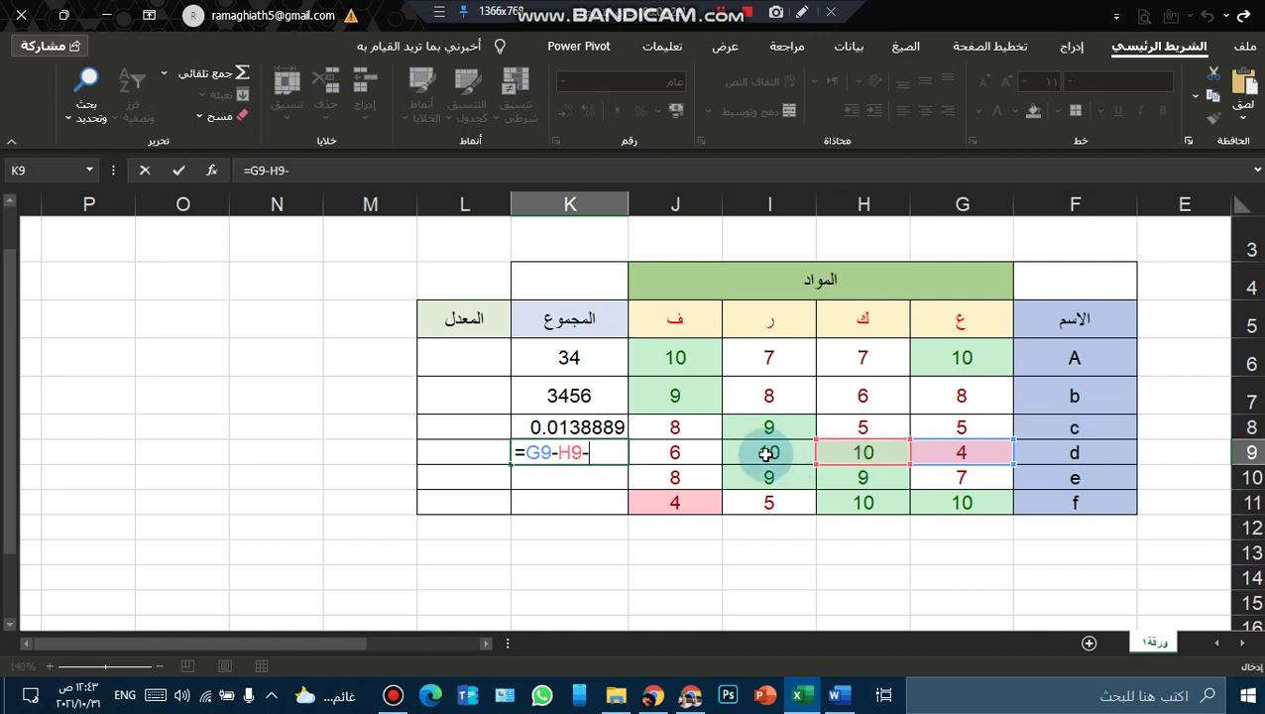
left_click(742, 456)
type("-")
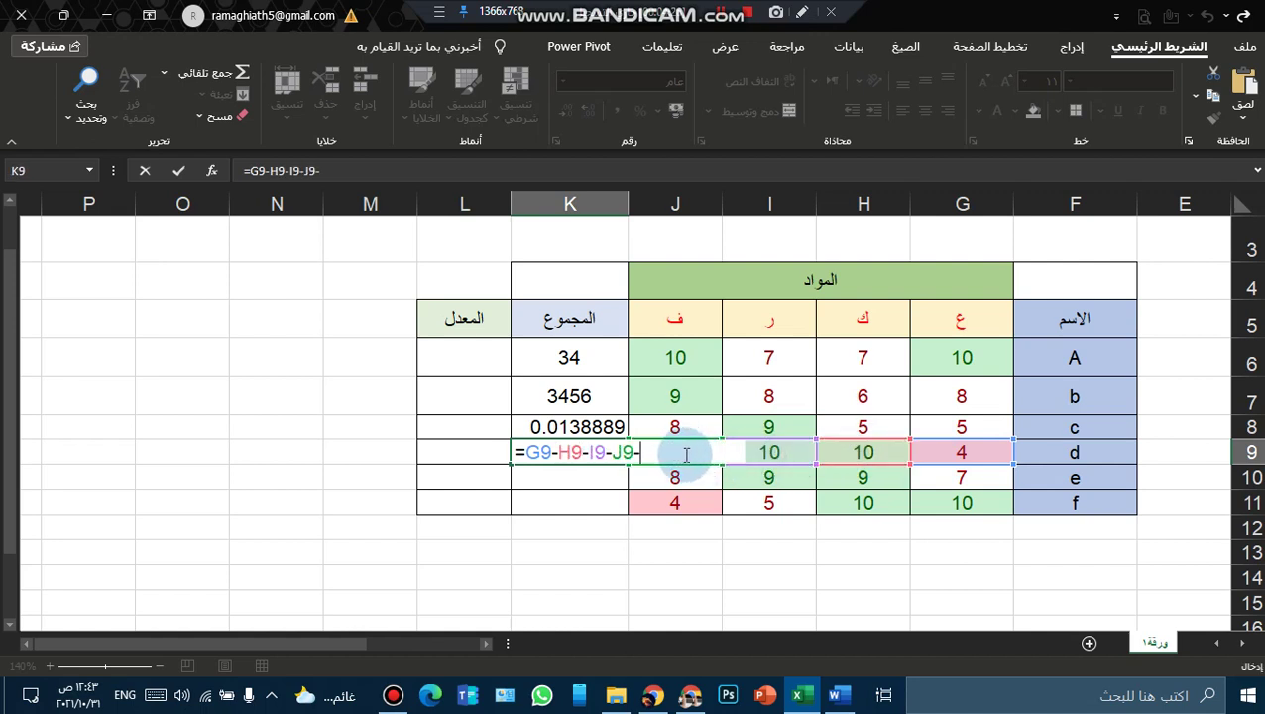
key("BackSpace")
key("Return")
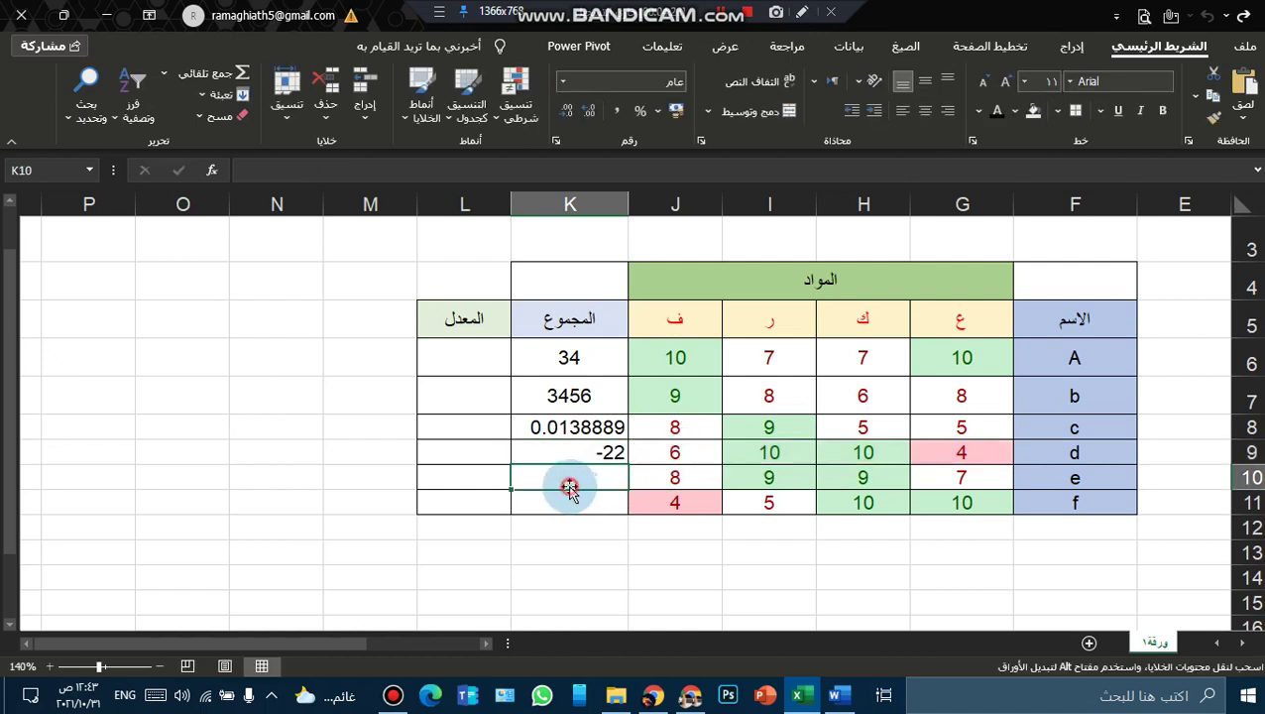
left_click(570, 489)
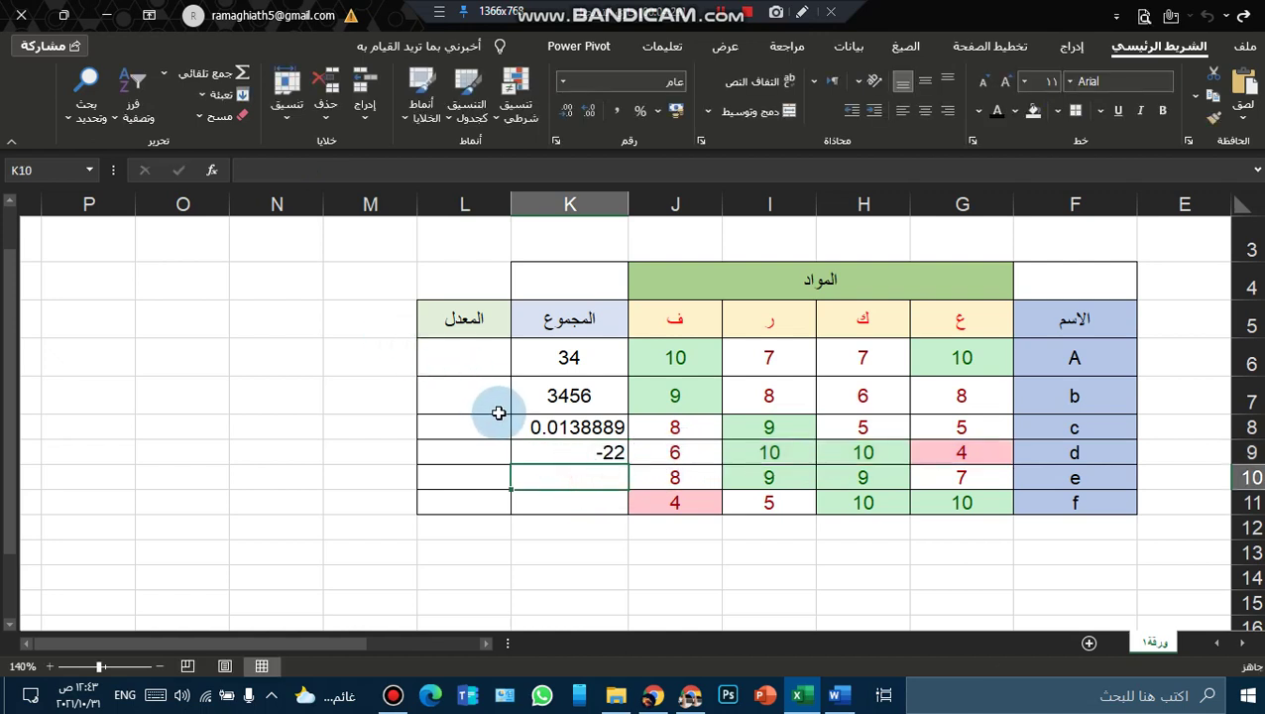
Undo the demo total formulas and the N6 note with Ctrl+Z
key("ctrl+z")
key("ctrl+z")
key("ctrl+z")
key("ctrl+z")
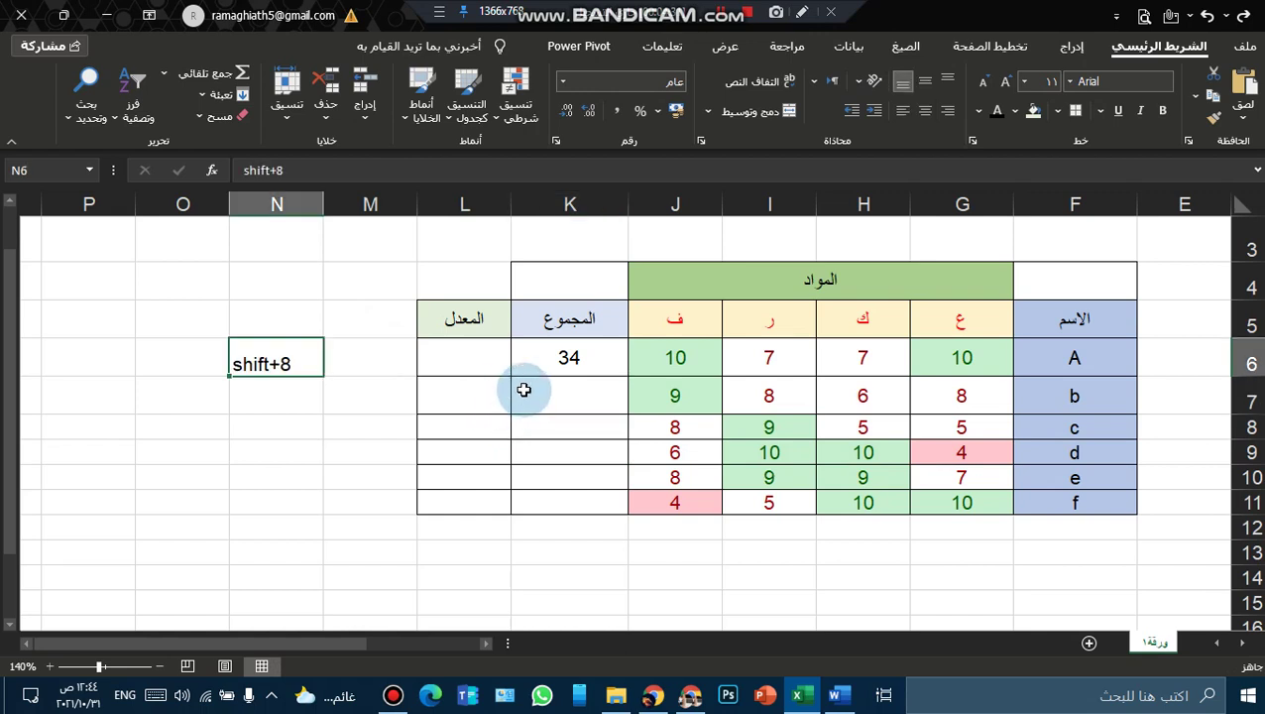
key("ctrl+z")
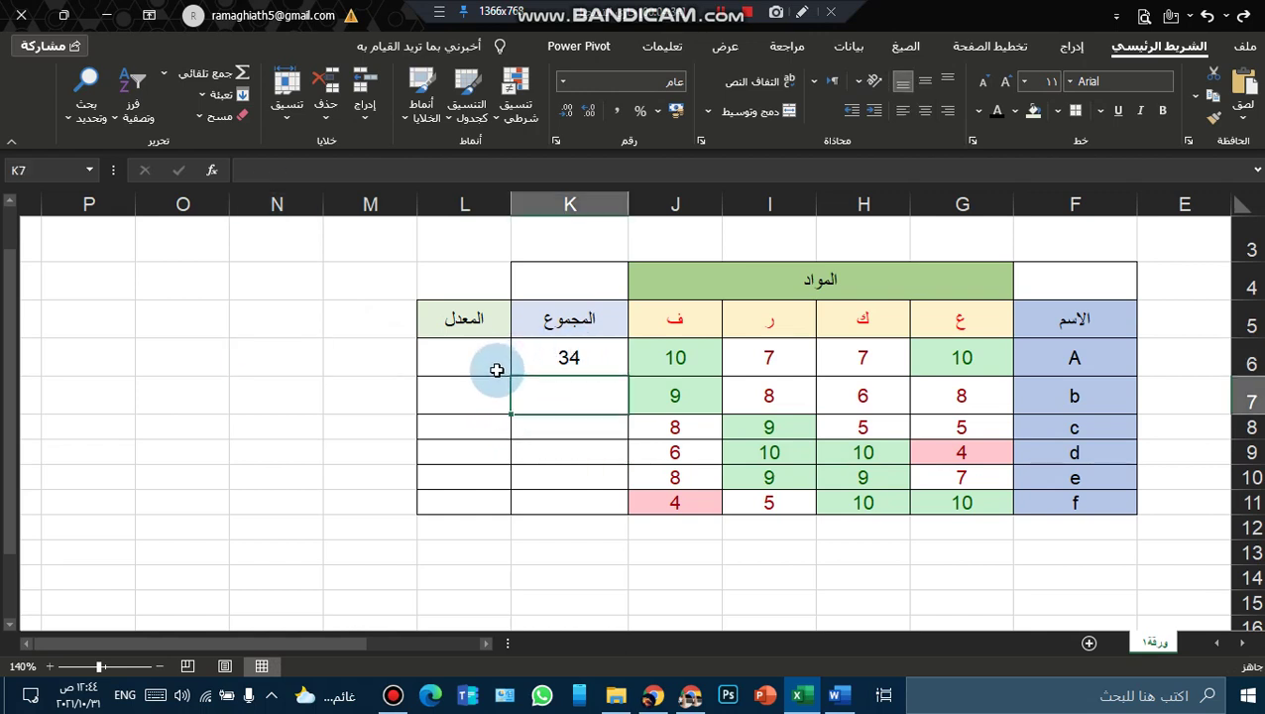
key("ctrl+z")
left_click(669, 358)
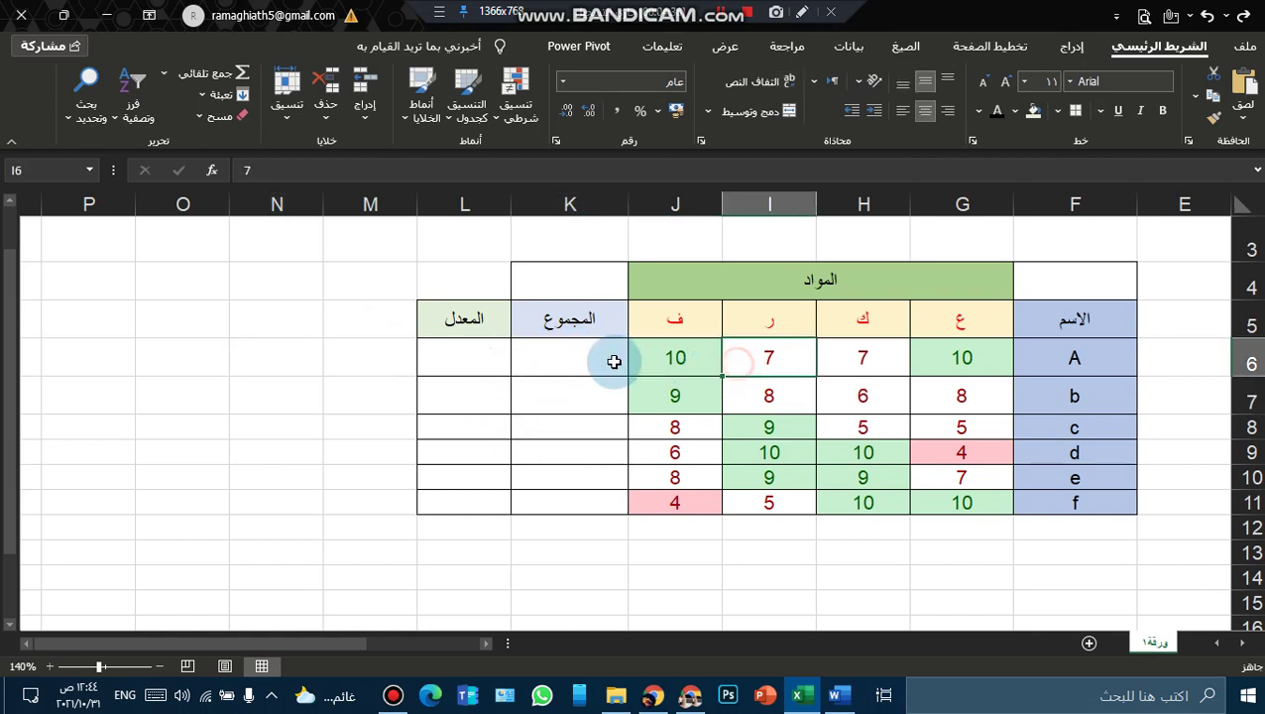
AutoSum K6 as =SUM(G6:J6), restoring student A's total of 34
left_click(591, 355)
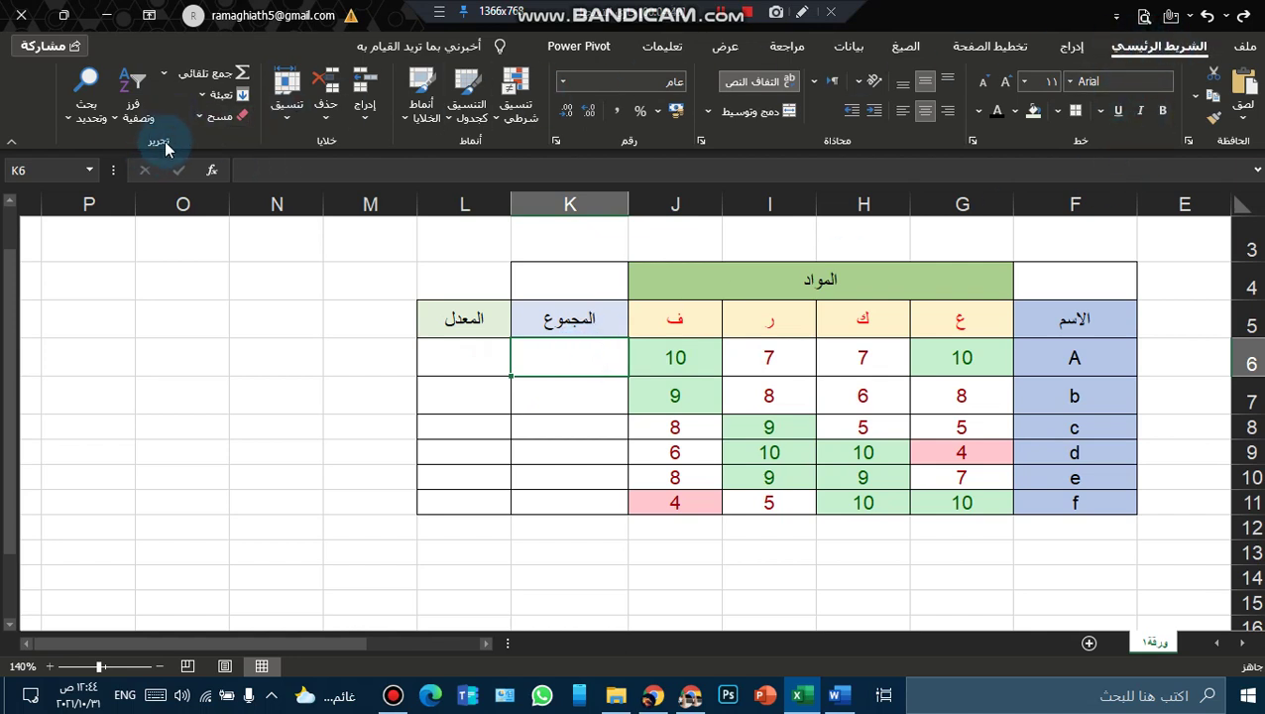
left_click(214, 77)
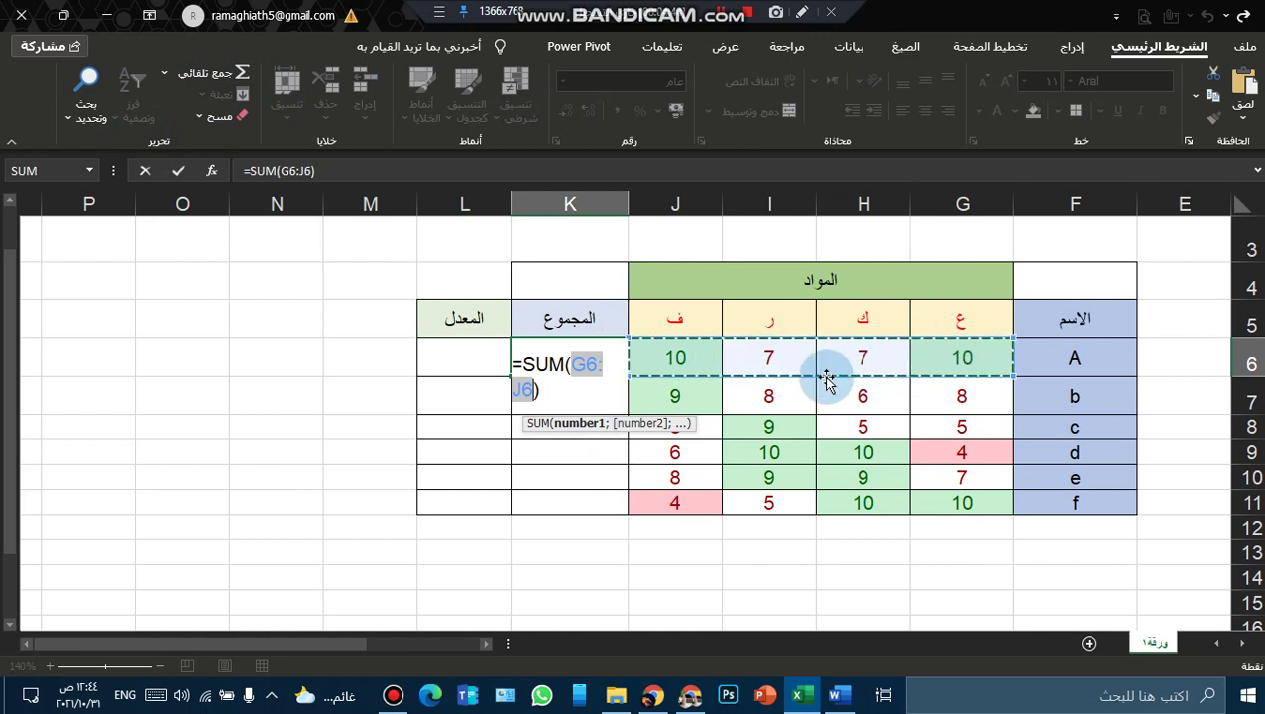
key("Return")
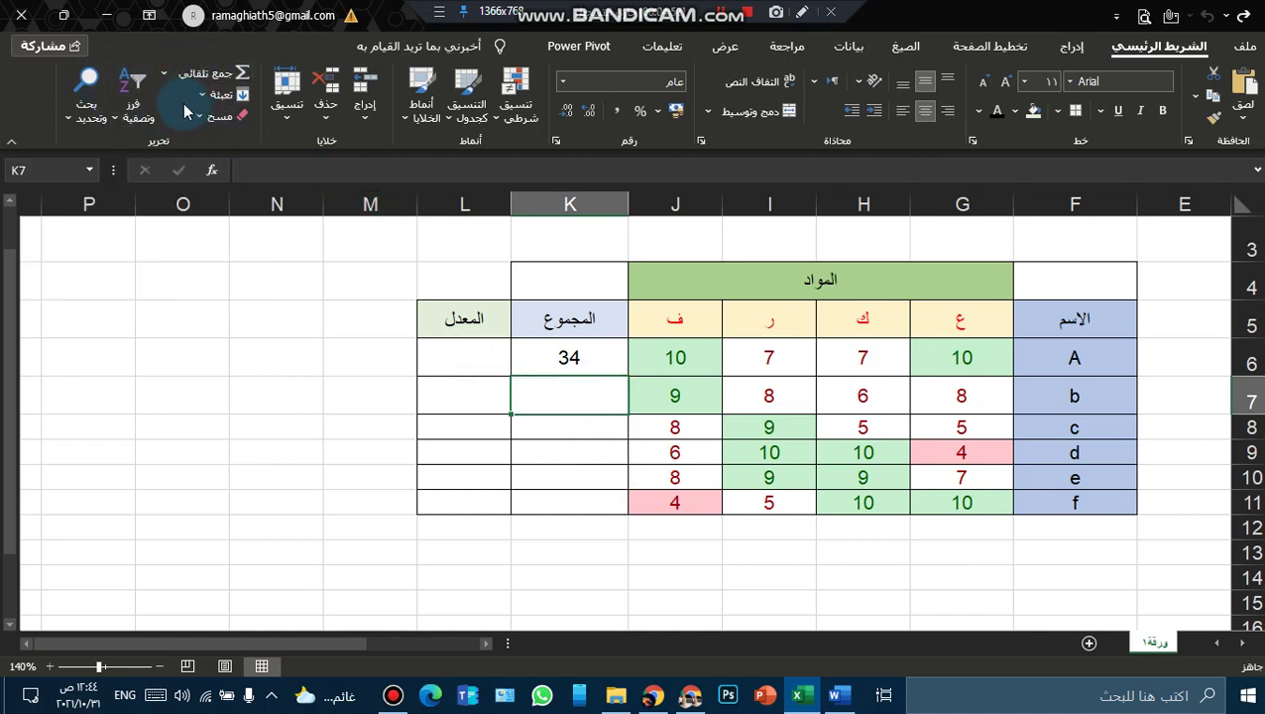
left_click(162, 74)
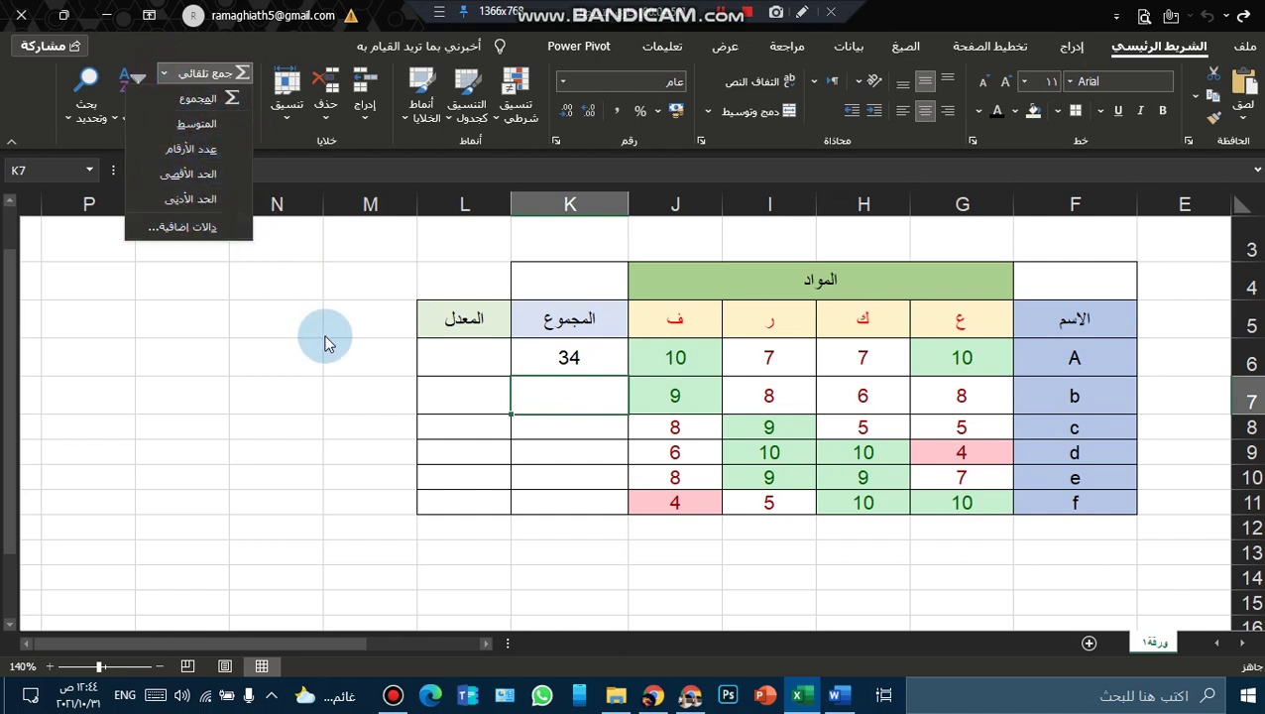
left_click(325, 396)
left_click(535, 428)
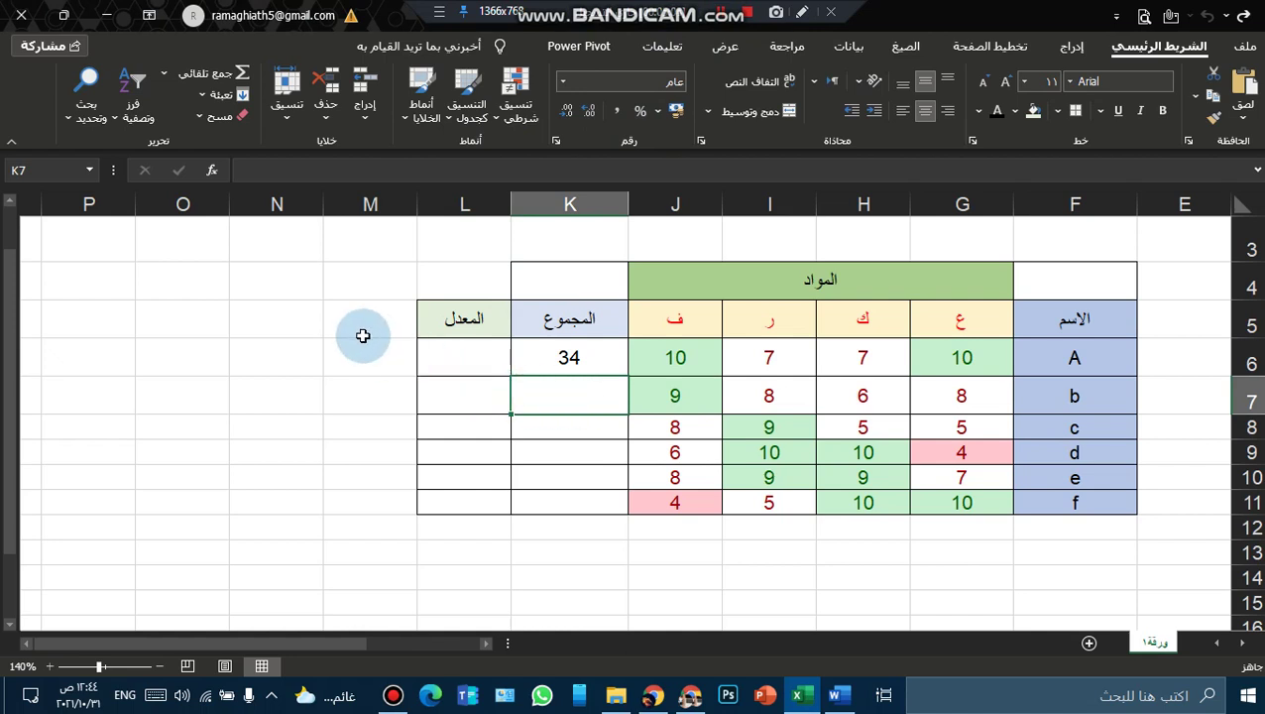
left_click(214, 170)
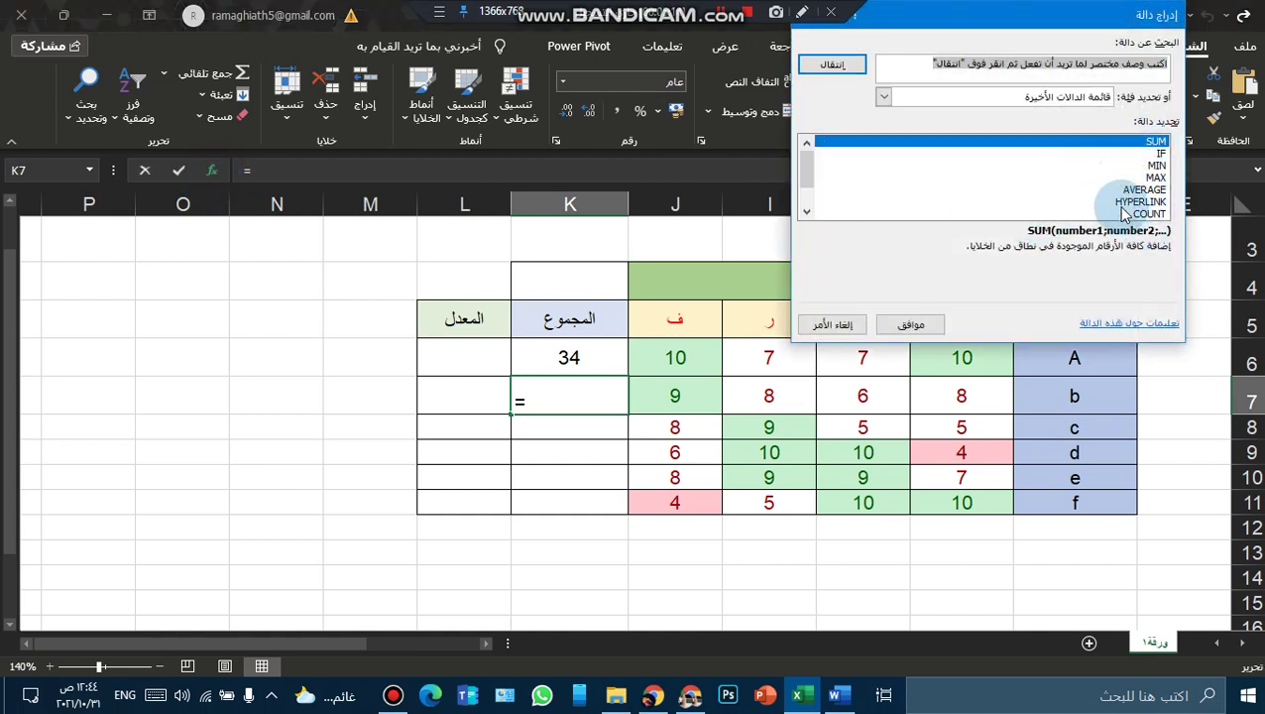
left_click(1162, 153)
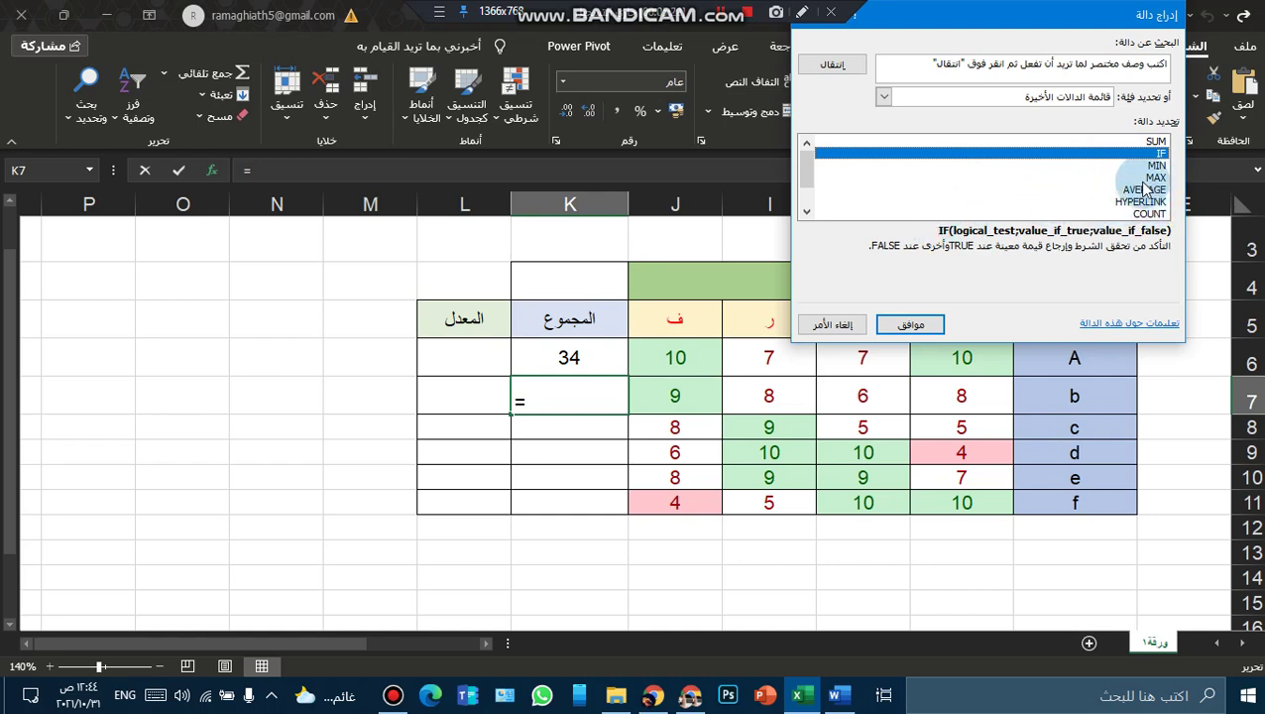
left_click(840, 327)
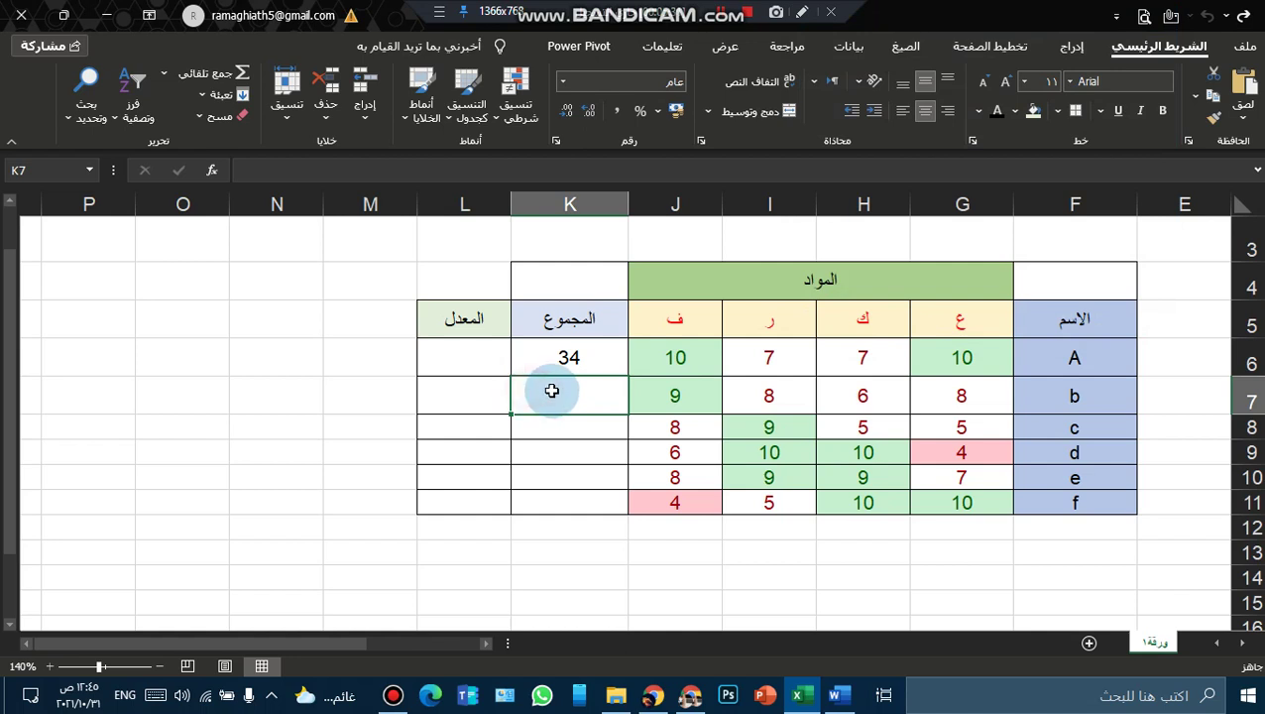
Delete the 34 total from K6, leaving the Formulas ribbon tab showing
left_click(582, 360)
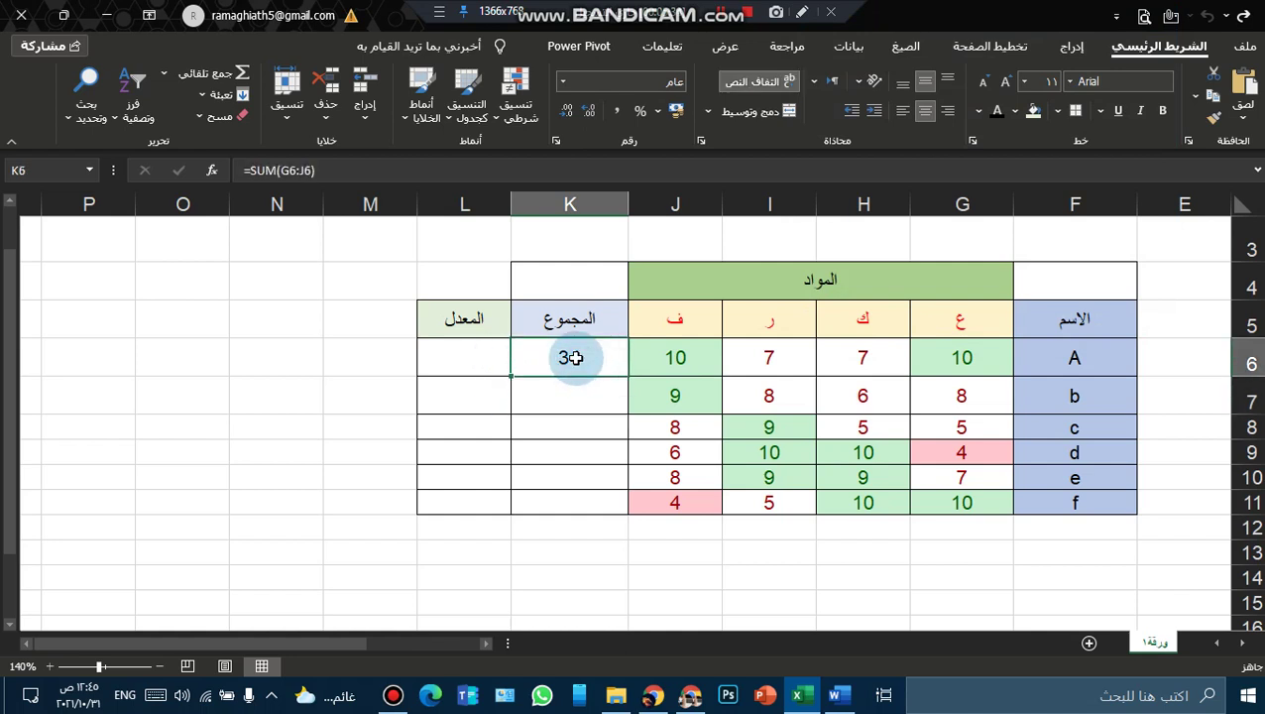
key("BackSpace")
left_click(549, 420)
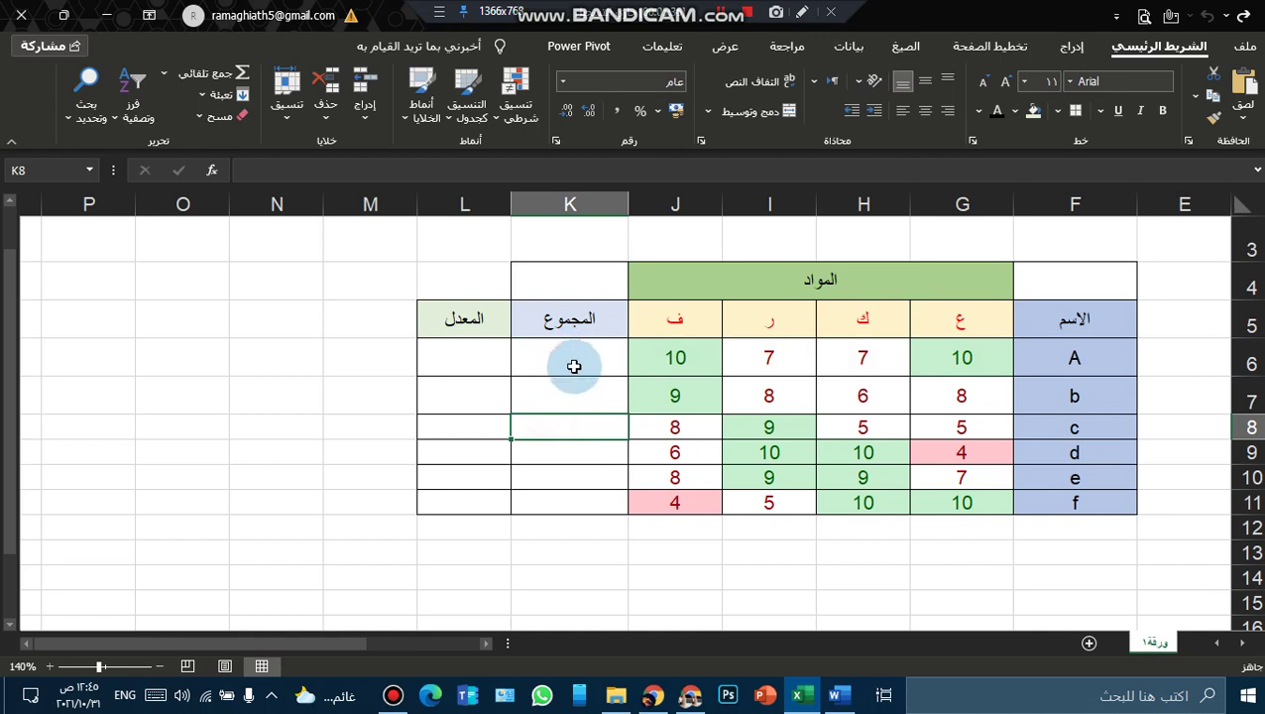
left_click(574, 363)
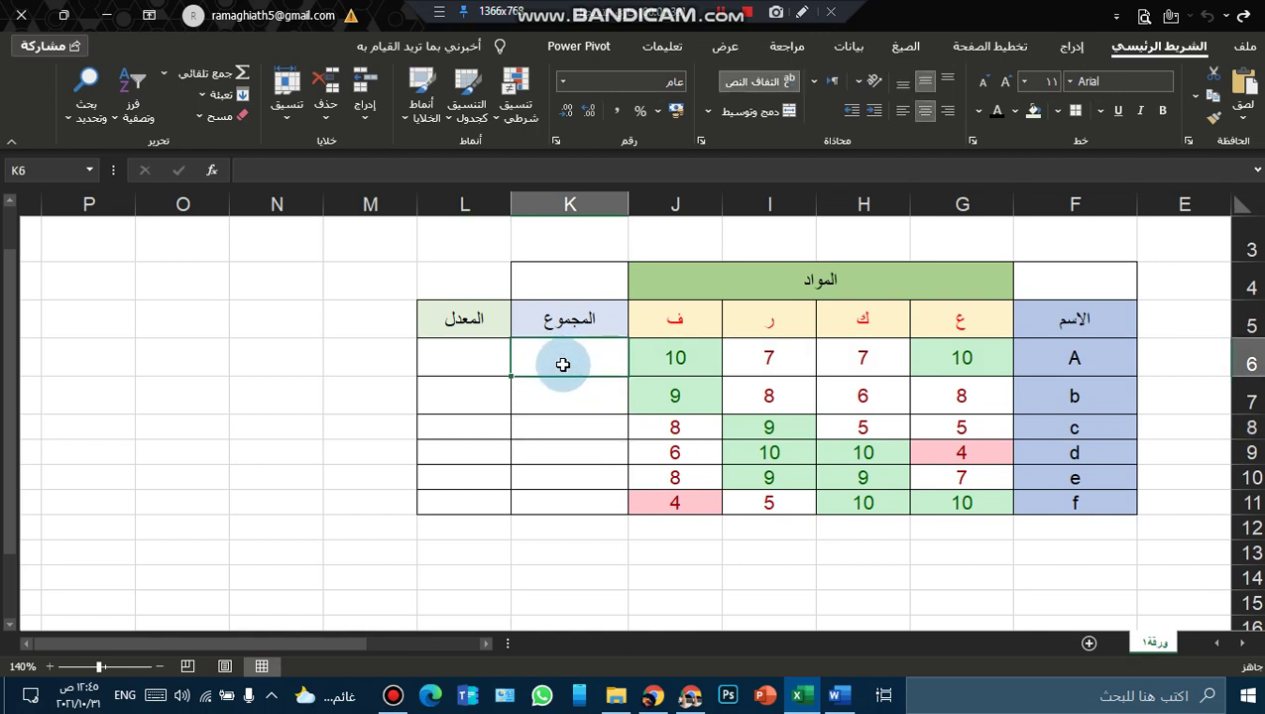
left_click(212, 176)
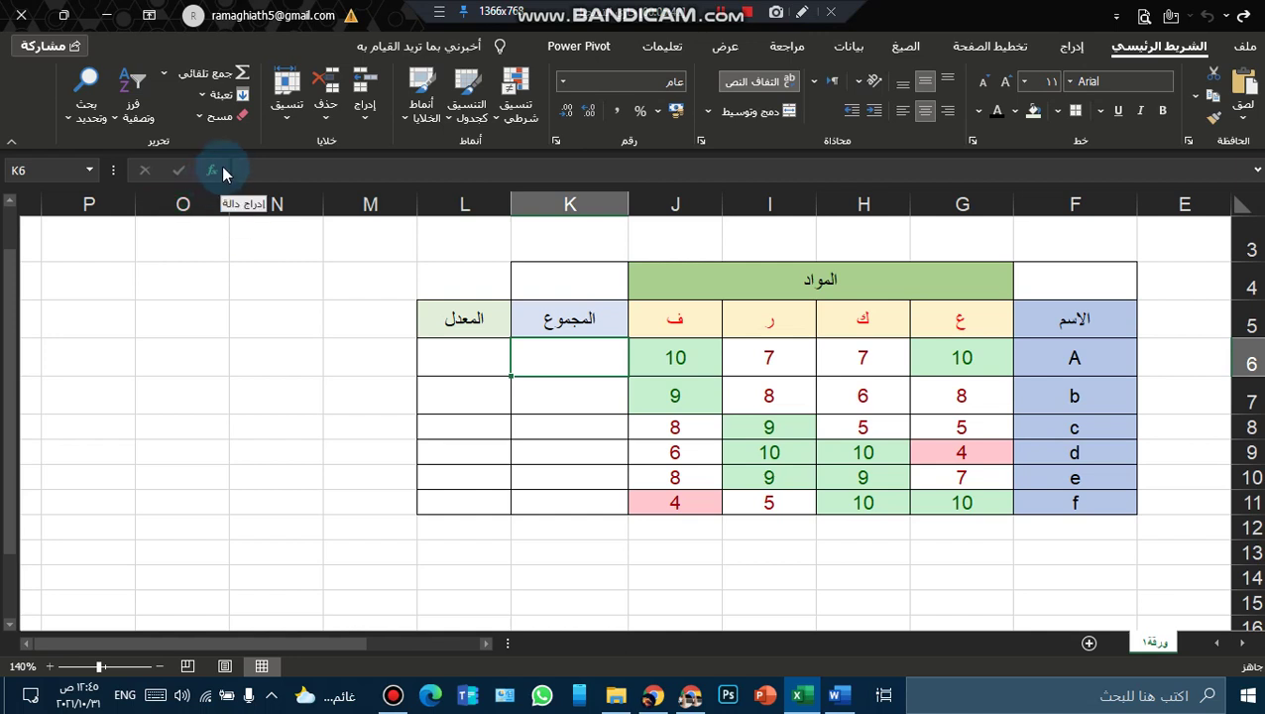
left_click(905, 45)
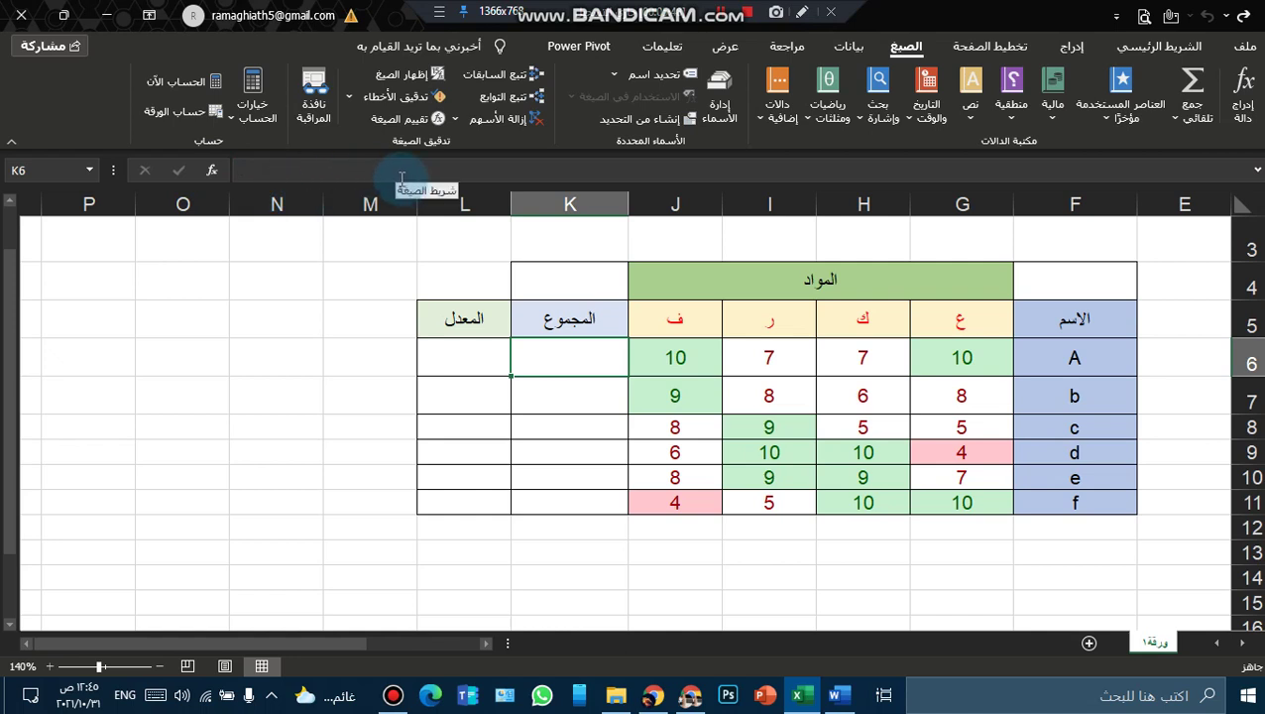
Insert =SUM(G6:J6) into K6 through the function dialog, showing 34
left_click(219, 173)
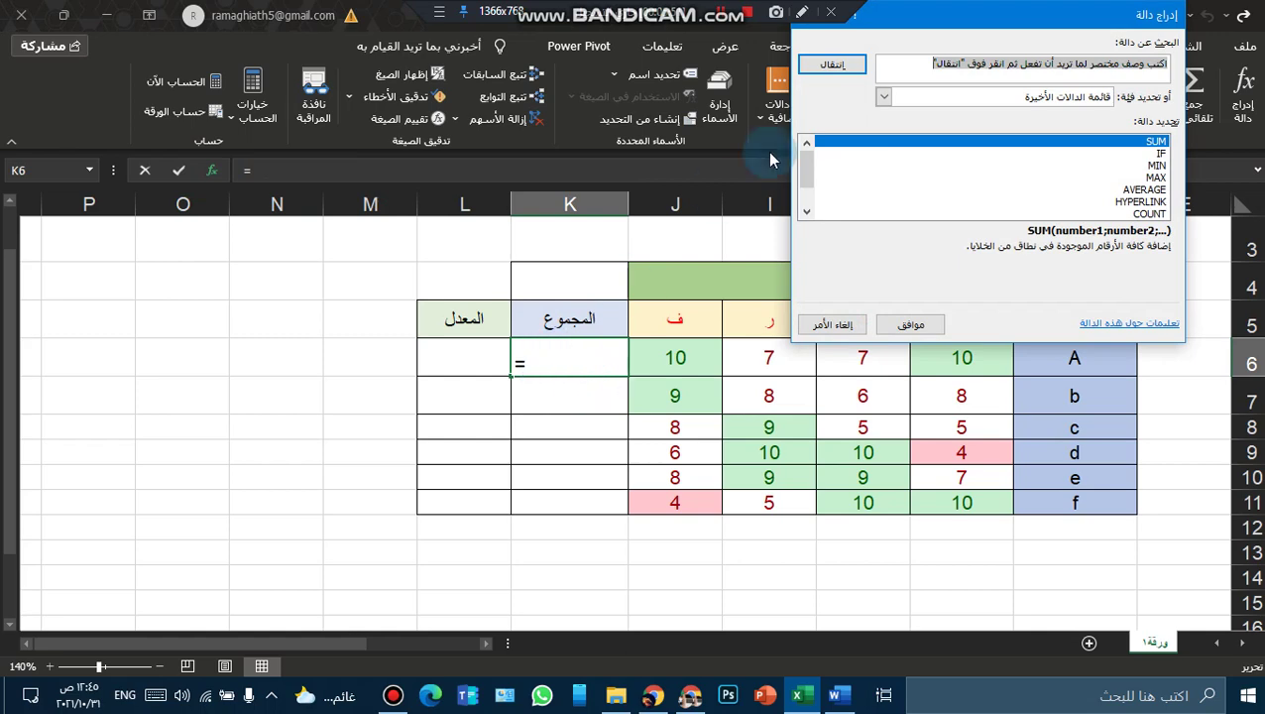
left_click_drag(1039, 8, 1036, 69)
left_click(808, 74)
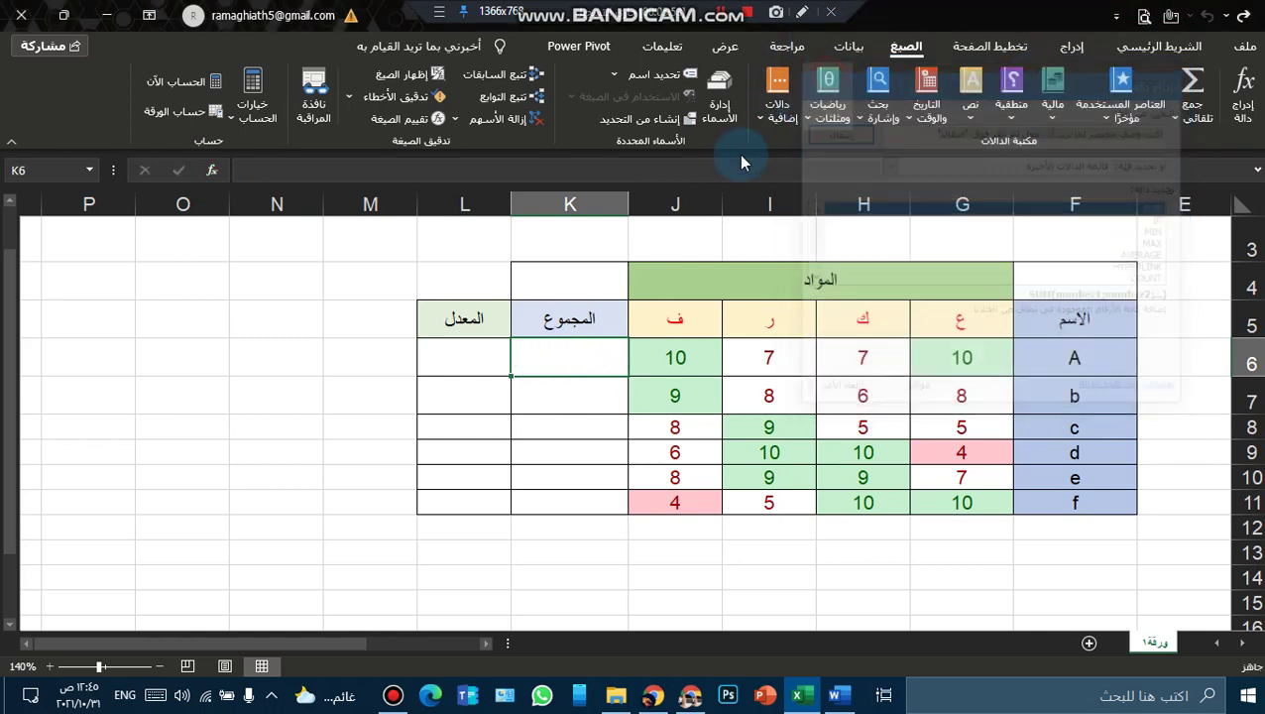
left_click(216, 170)
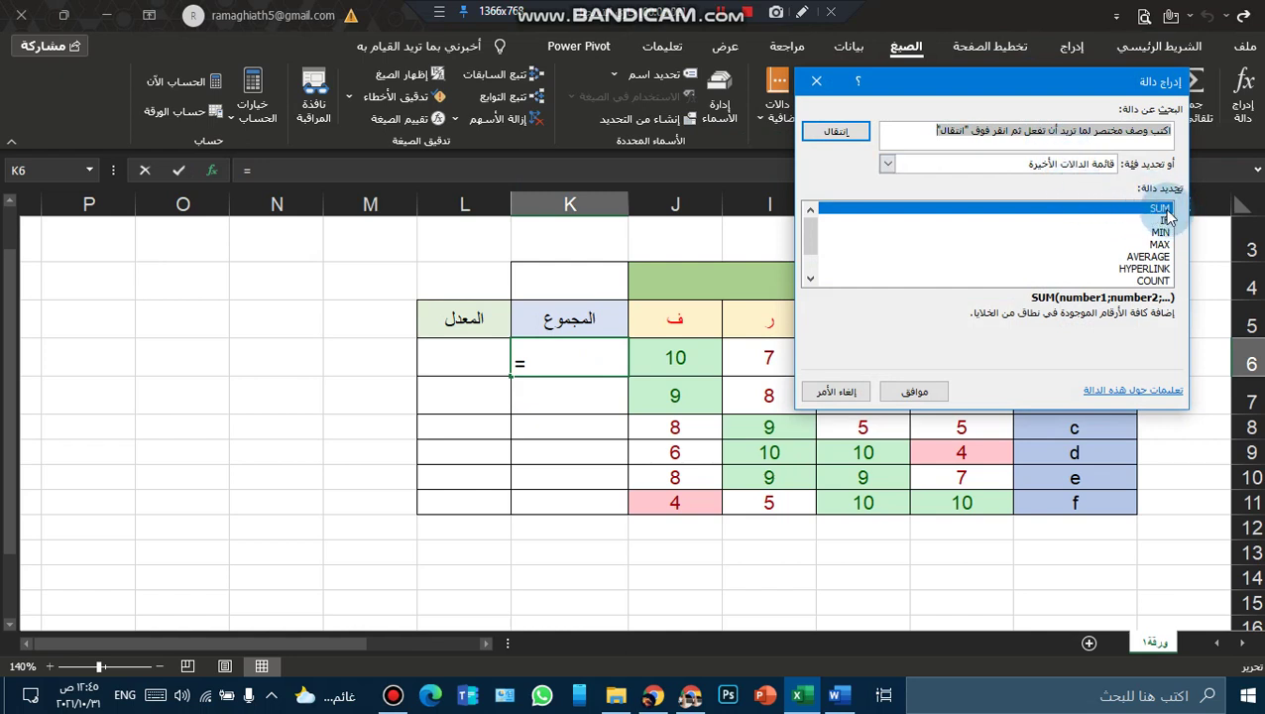
left_click(907, 392)
mouse_move(867, 99)
left_mouse_down()
mouse_move(486, 109)
mouse_move(3, 148)
left_mouse_up()
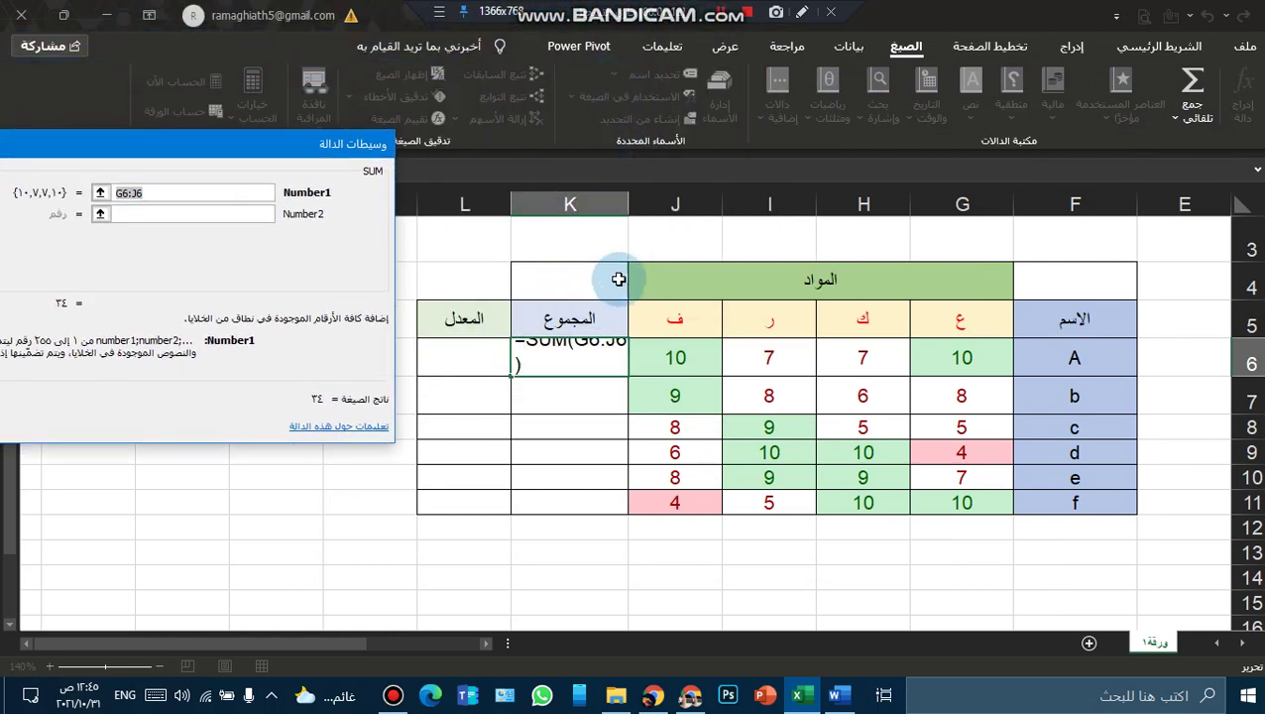
left_click_drag(961, 357, 659, 359)
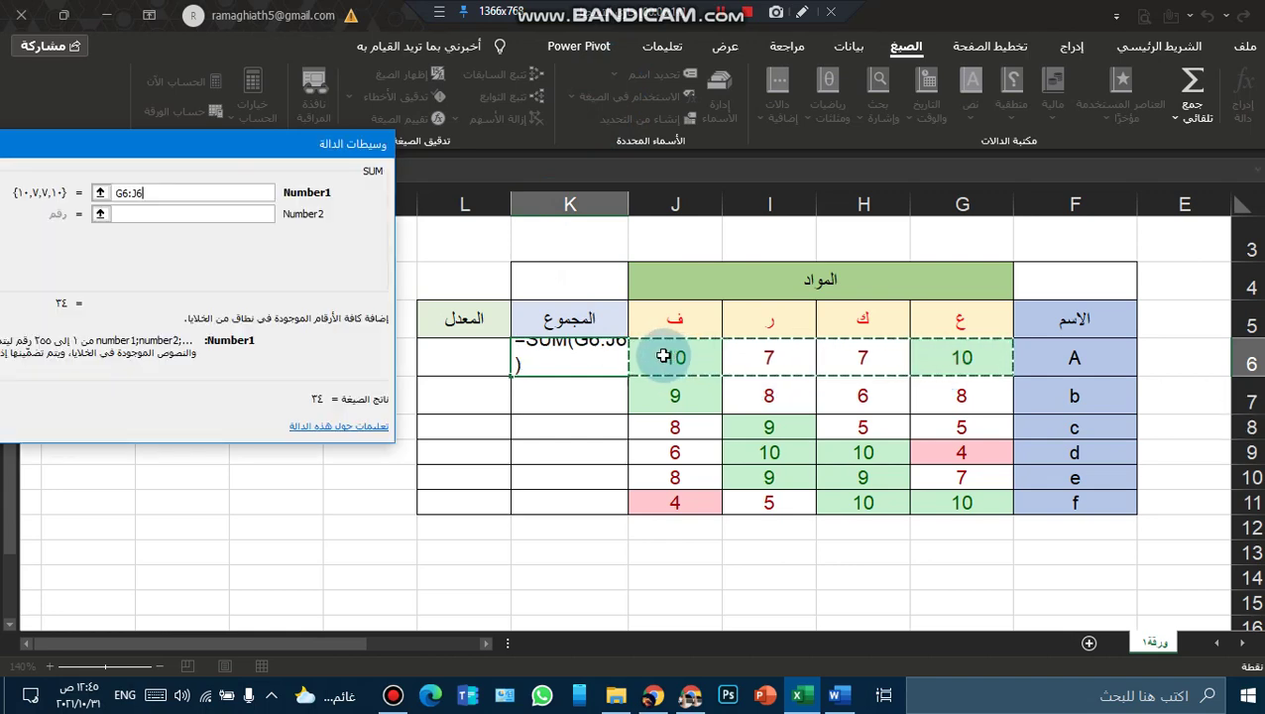
key("Return")
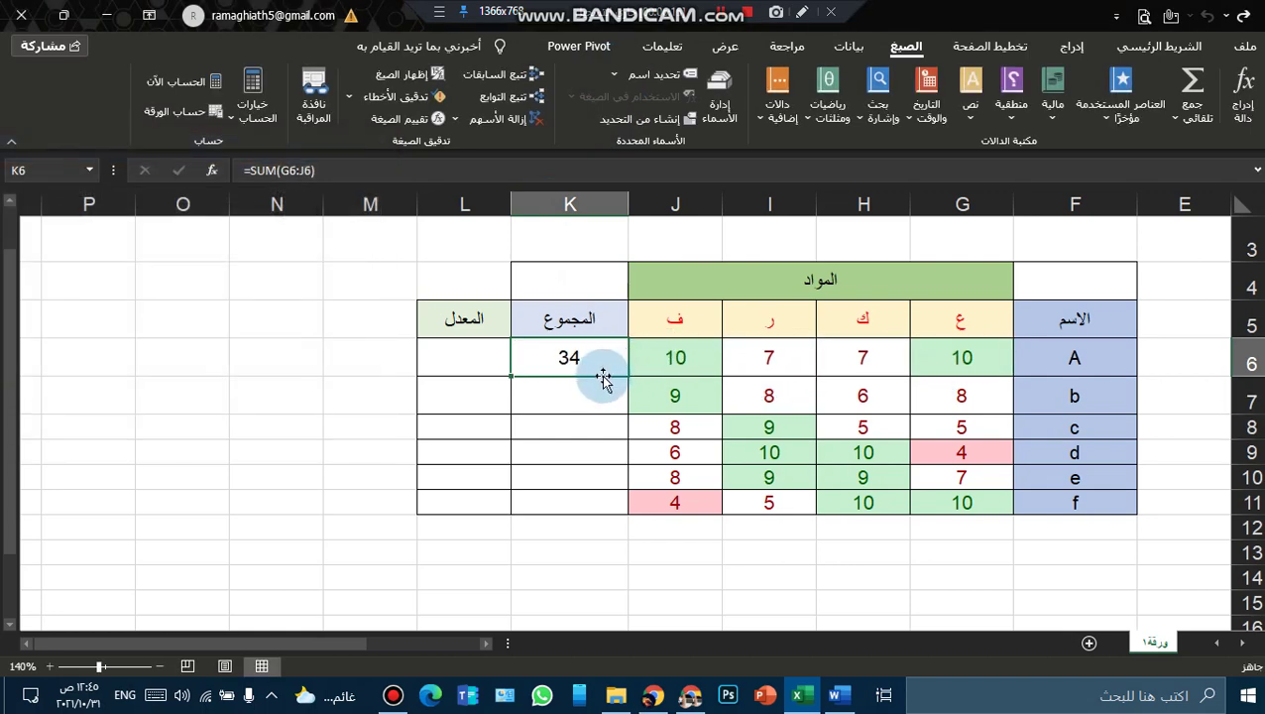
Insert =SUM(G7:J7) into K7 through the fx dialog, giving student b 31
left_click(603, 387)
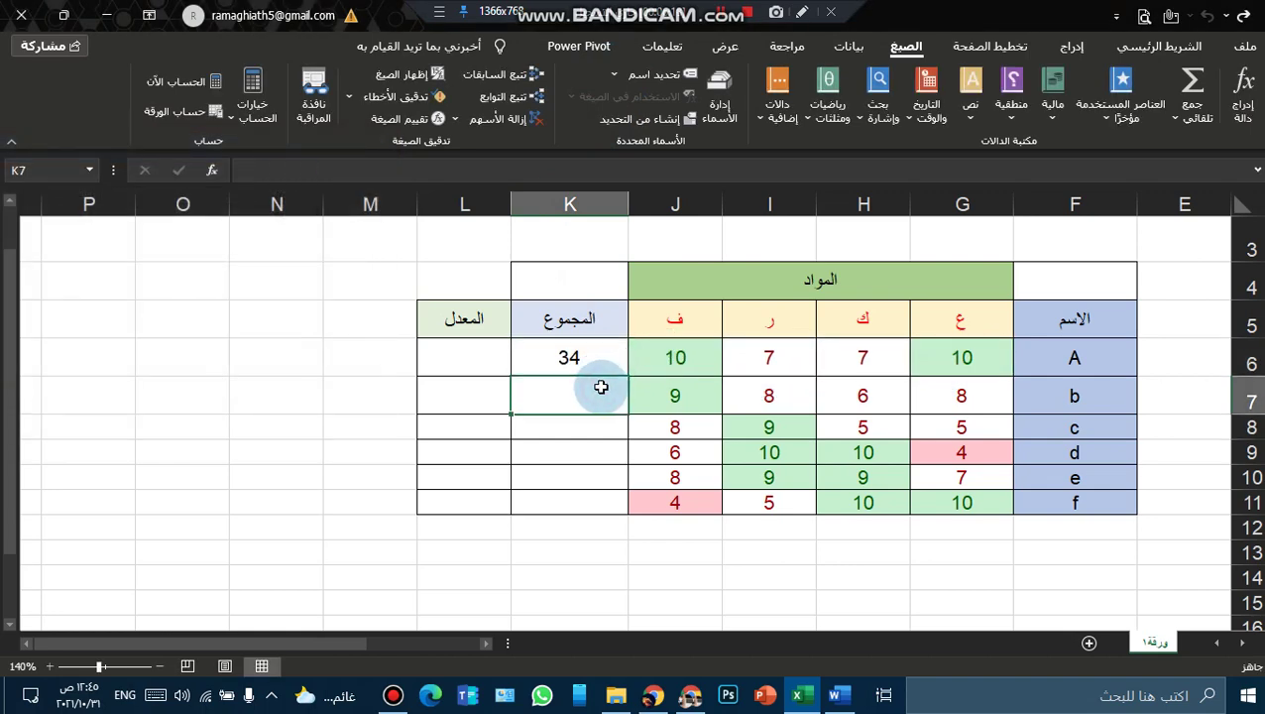
left_click(209, 185)
left_click(577, 397)
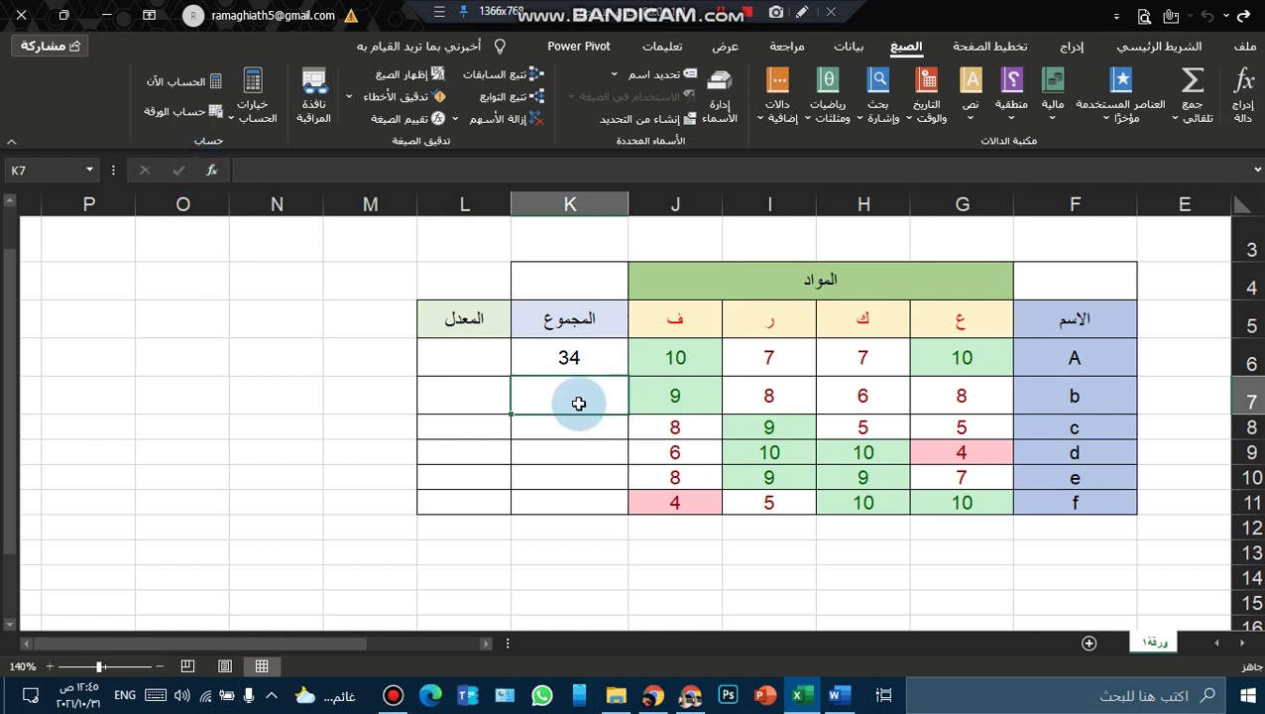
left_click(214, 176)
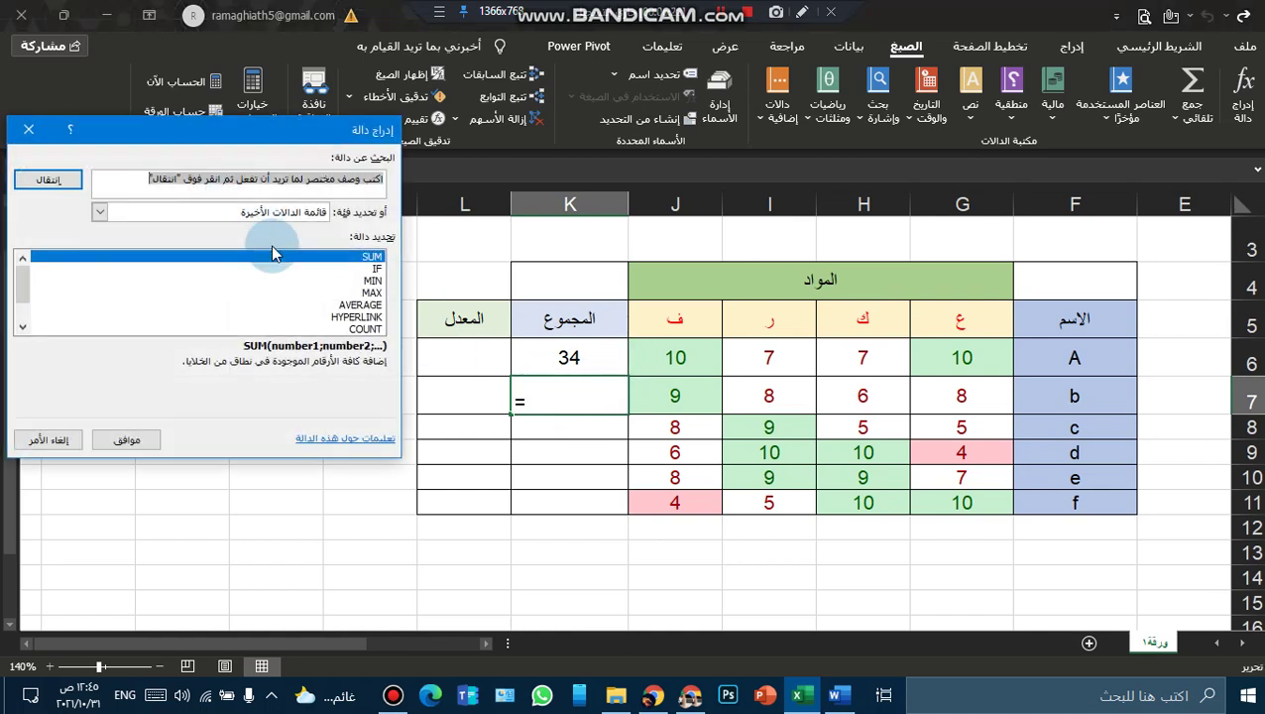
left_click(369, 256)
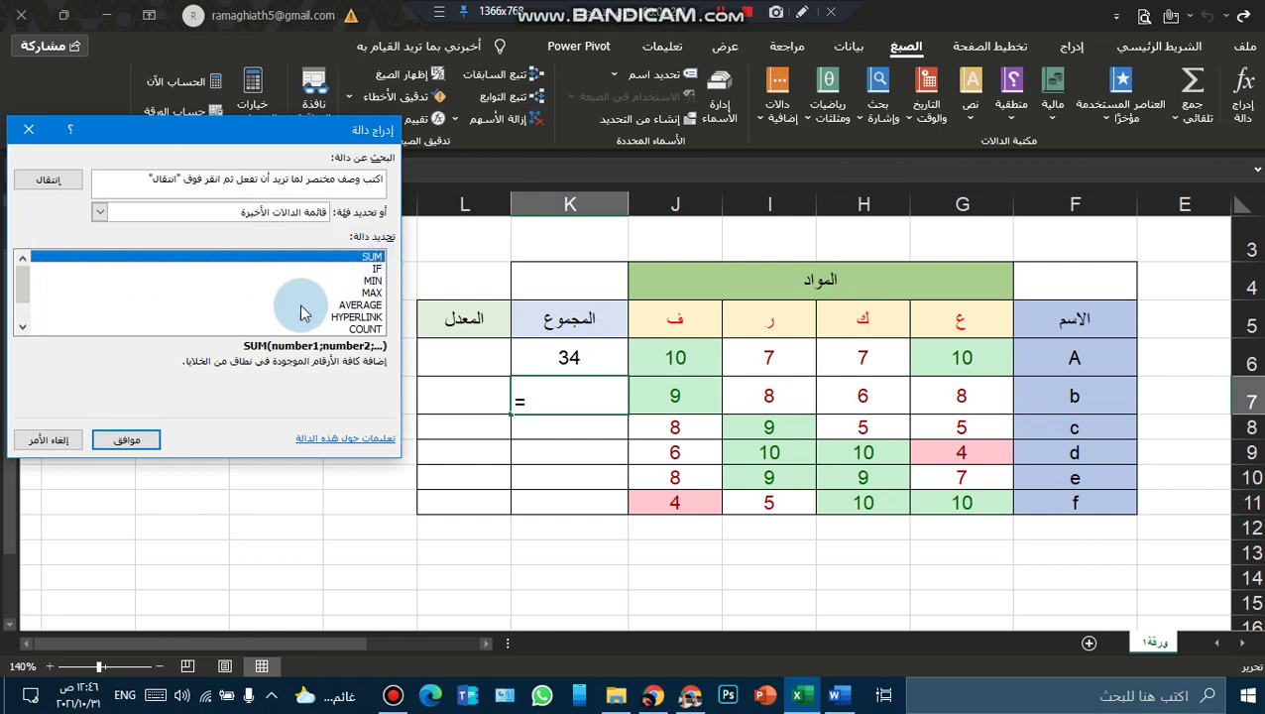
left_click(137, 443)
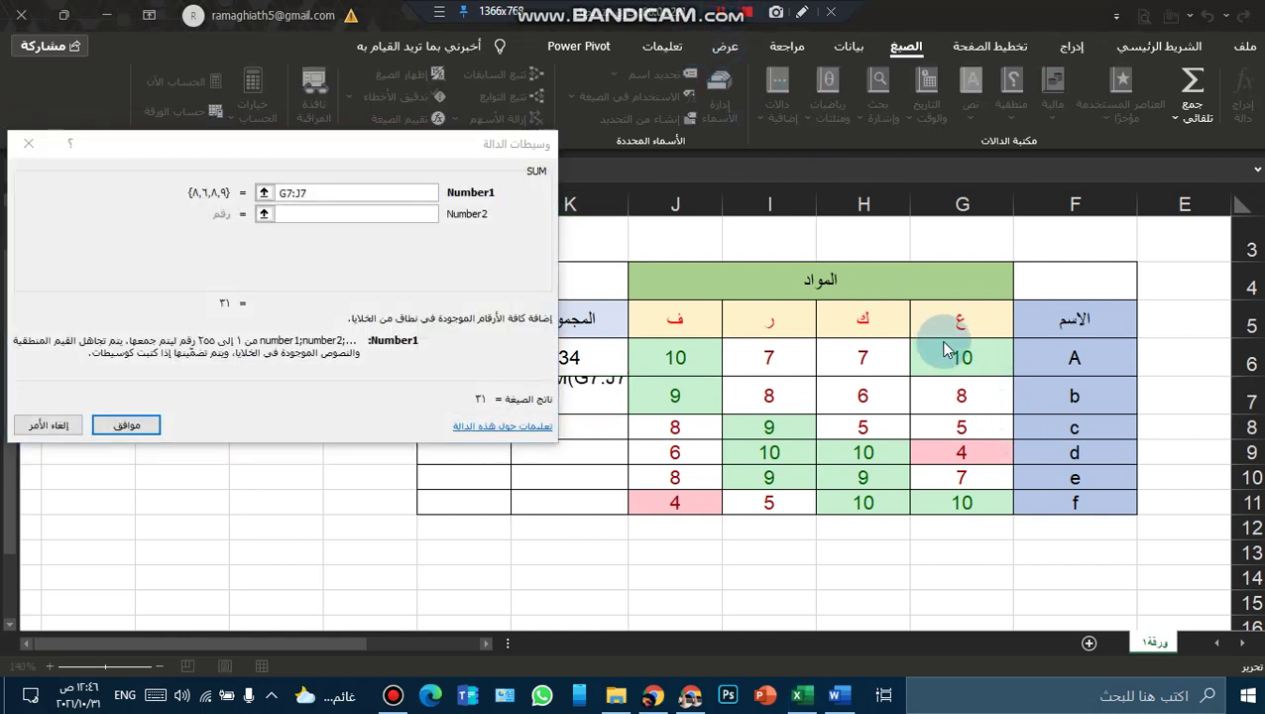
left_click_drag(955, 396, 691, 387)
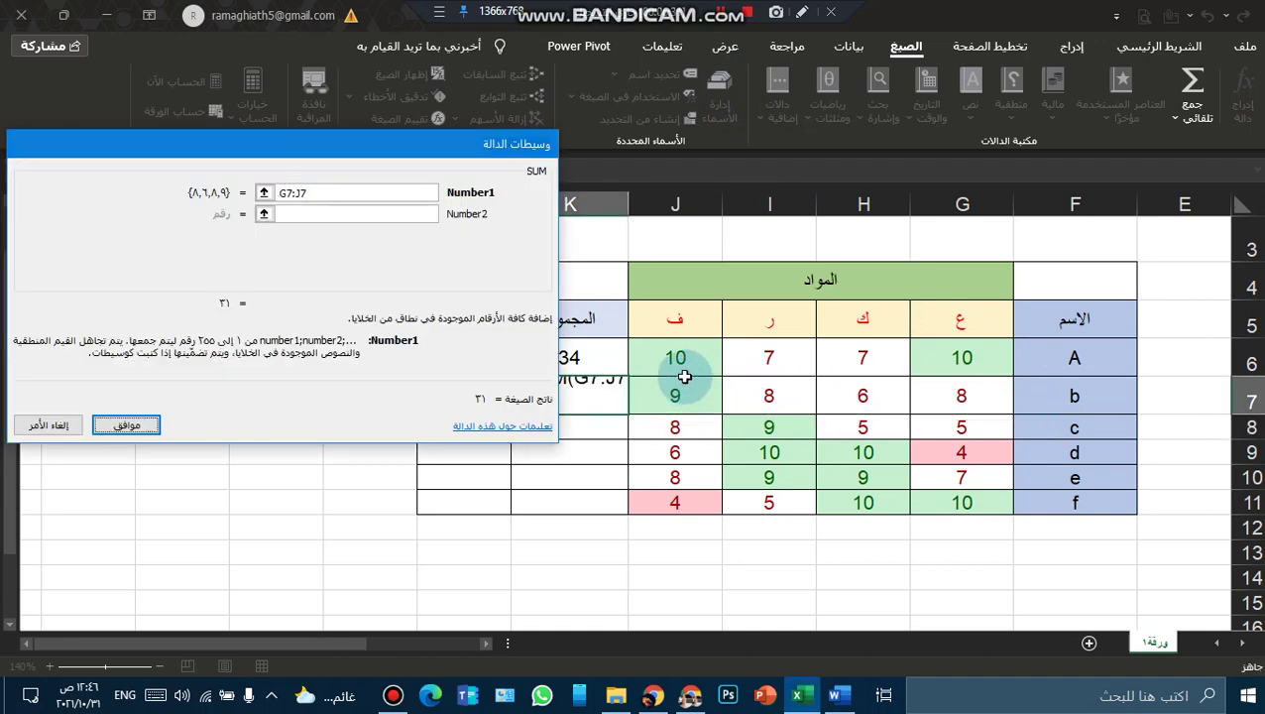
key("Return")
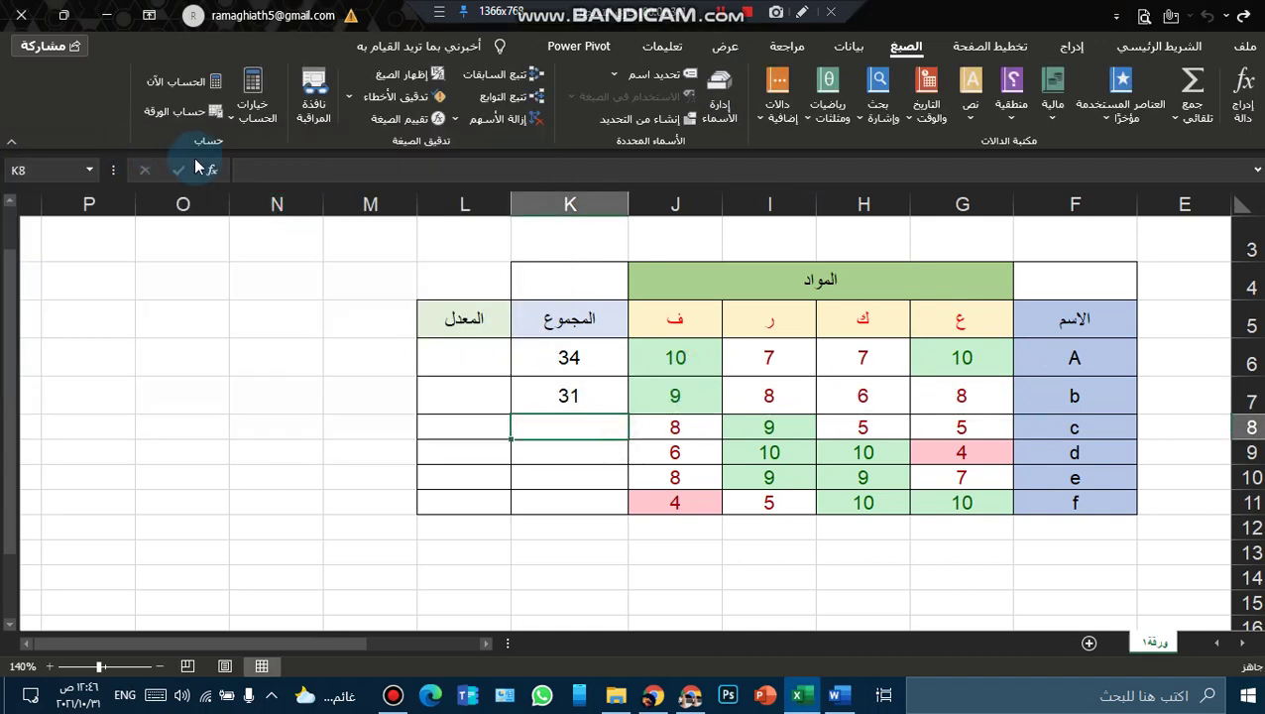
Insert =SUM(G8:J8) in K8 so student c's total reads 27
left_click(214, 177)
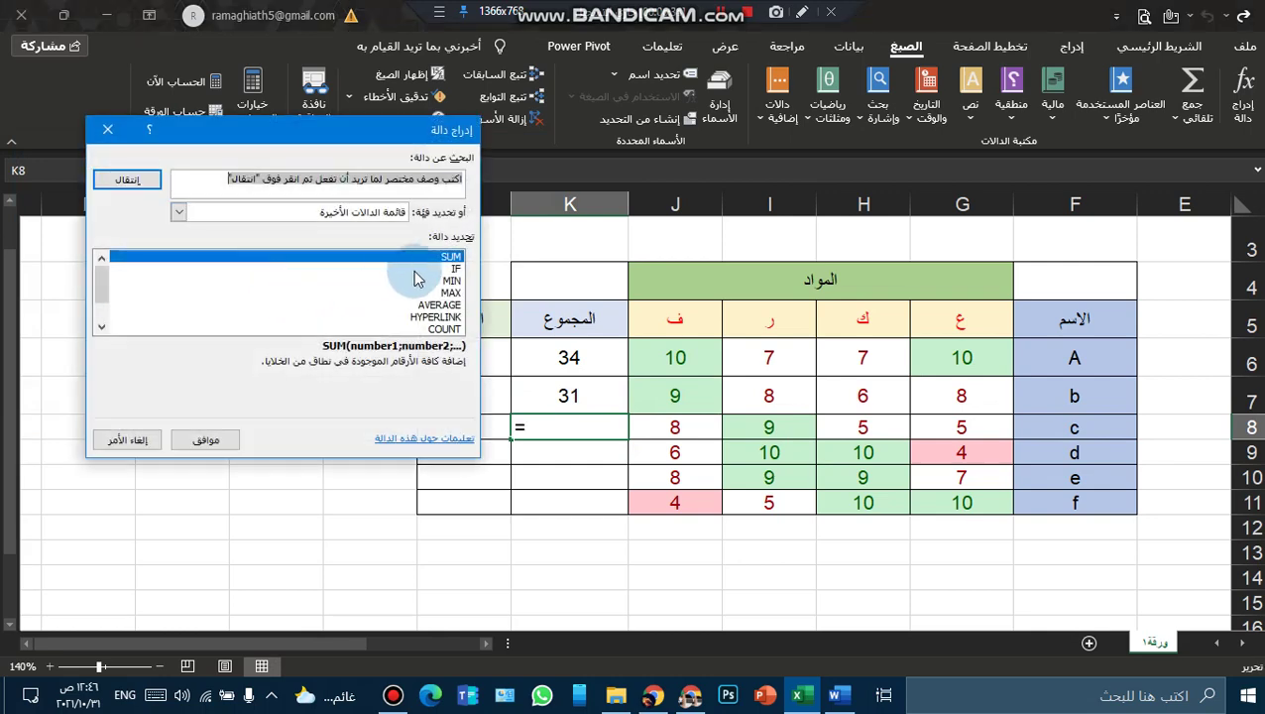
left_click(230, 434)
mouse_move(246, 149)
left_mouse_down()
mouse_move(793, 268)
mouse_move(709, 238)
left_mouse_up()
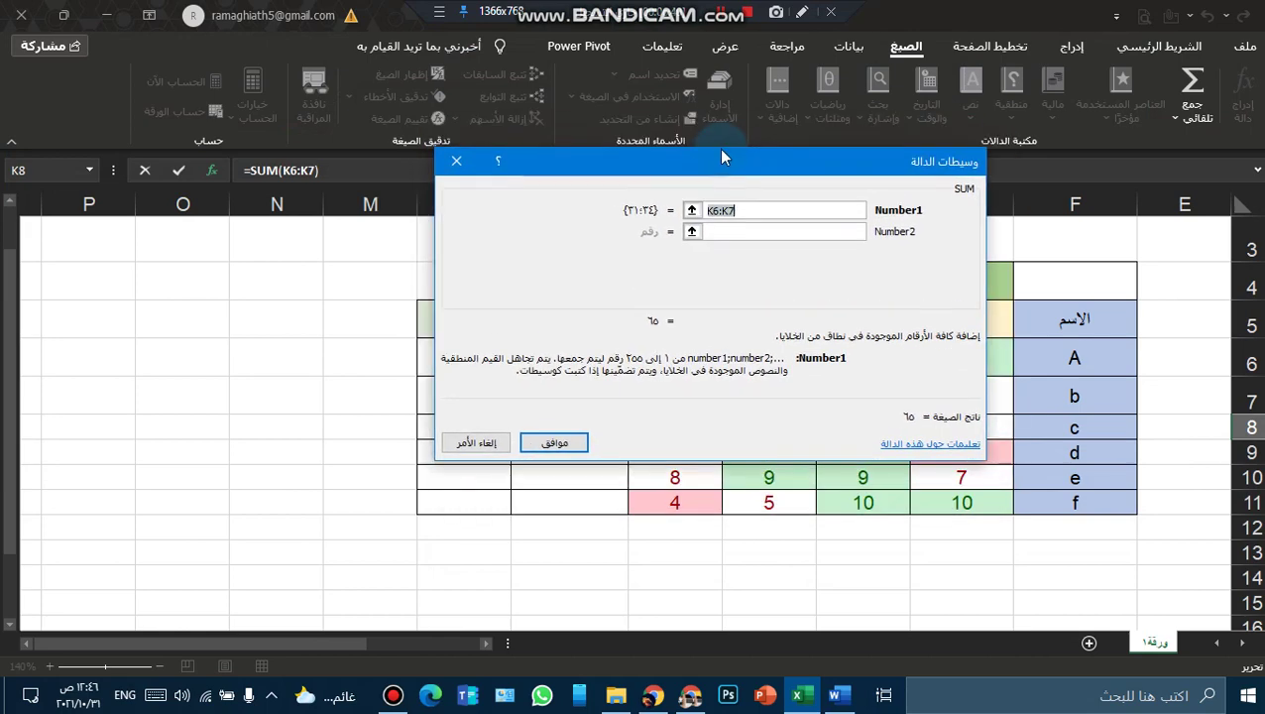
left_click_drag(726, 202, 704, 160)
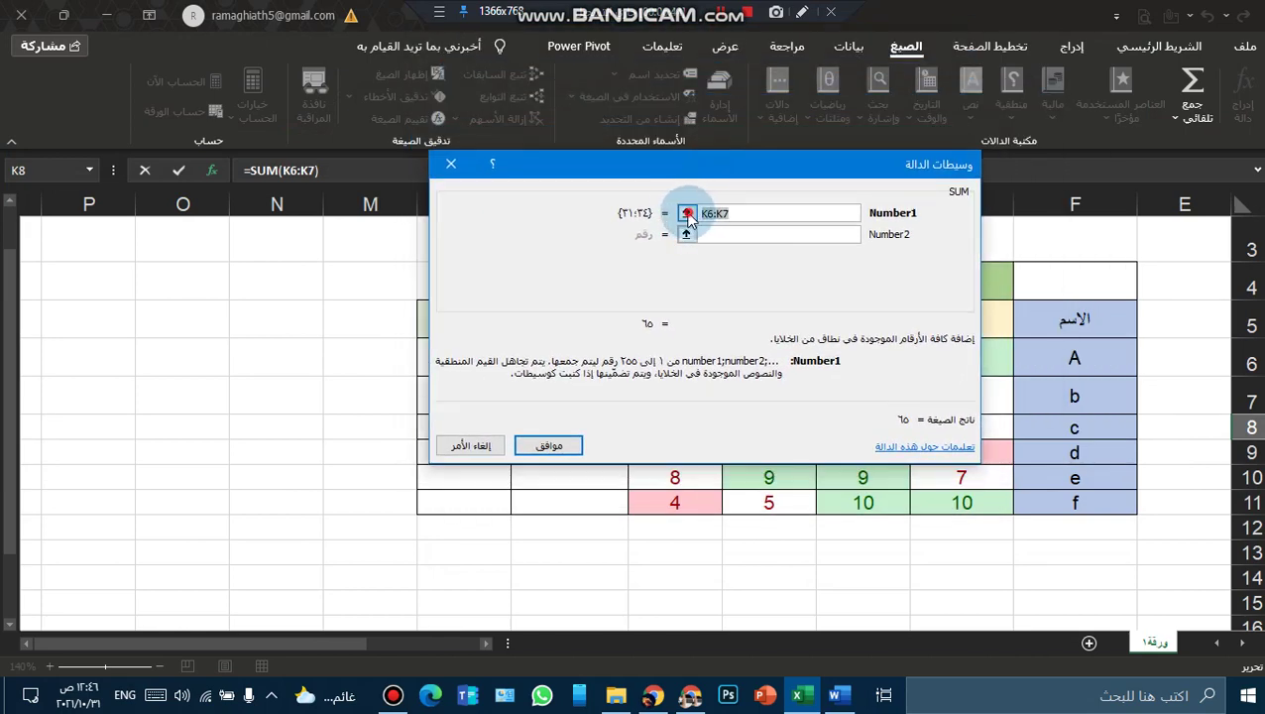
left_click(687, 214)
left_click(439, 189)
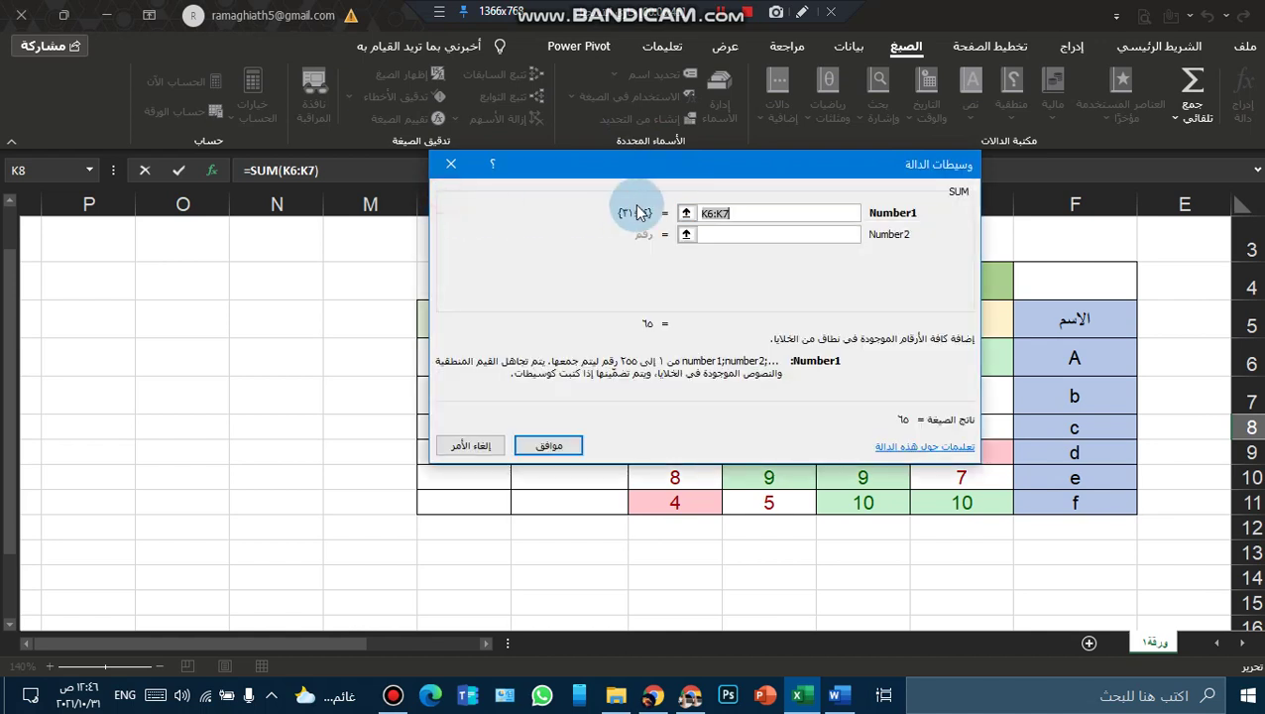
left_click(688, 214)
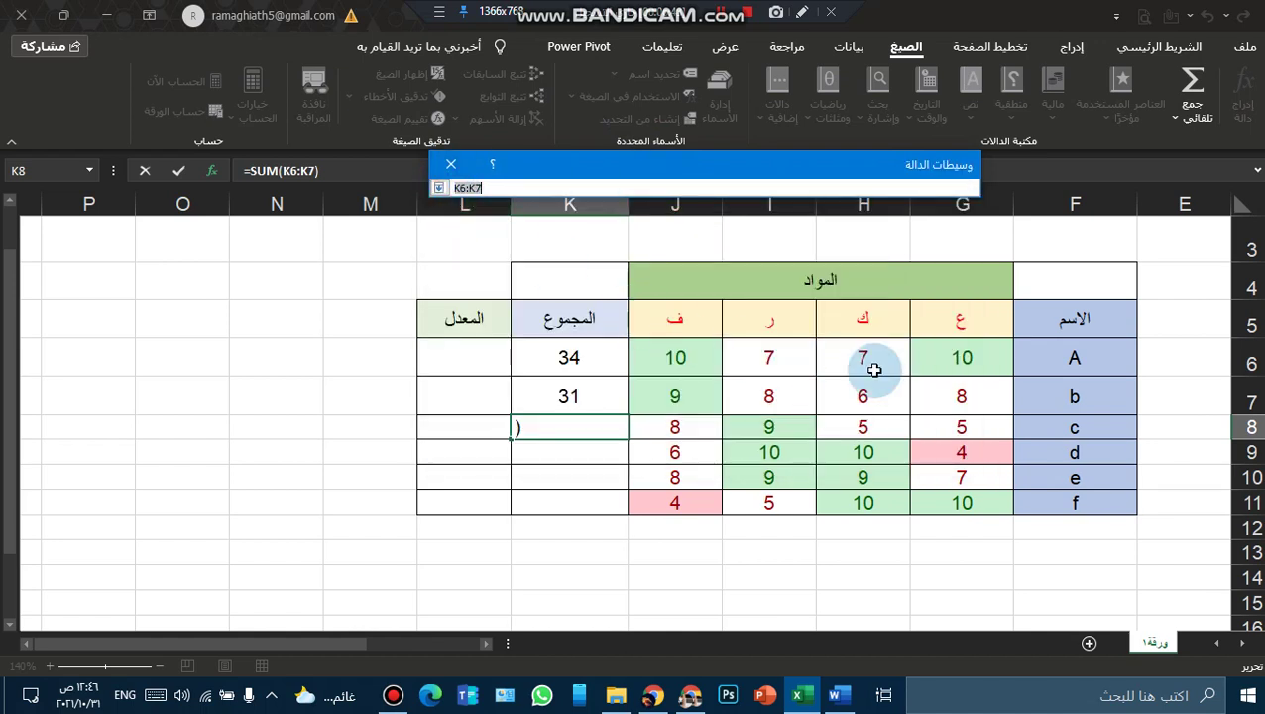
left_click_drag(971, 422, 692, 424)
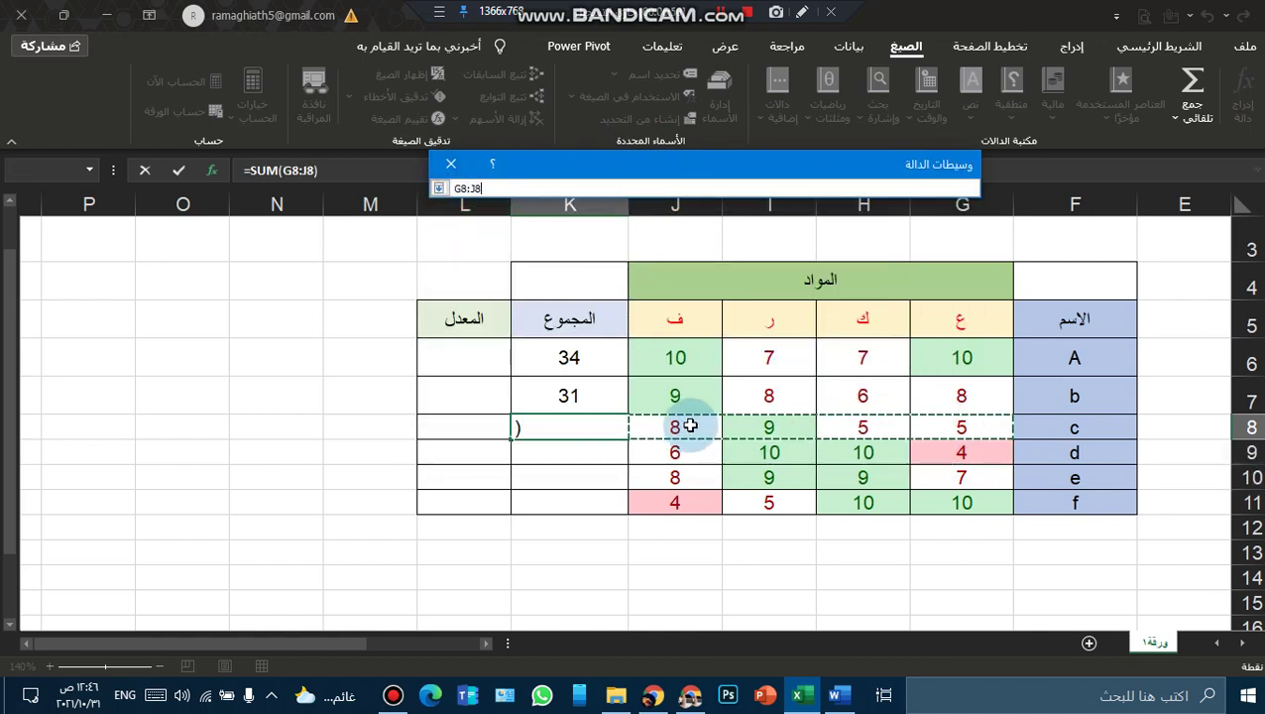
key("Return")
left_click(556, 447)
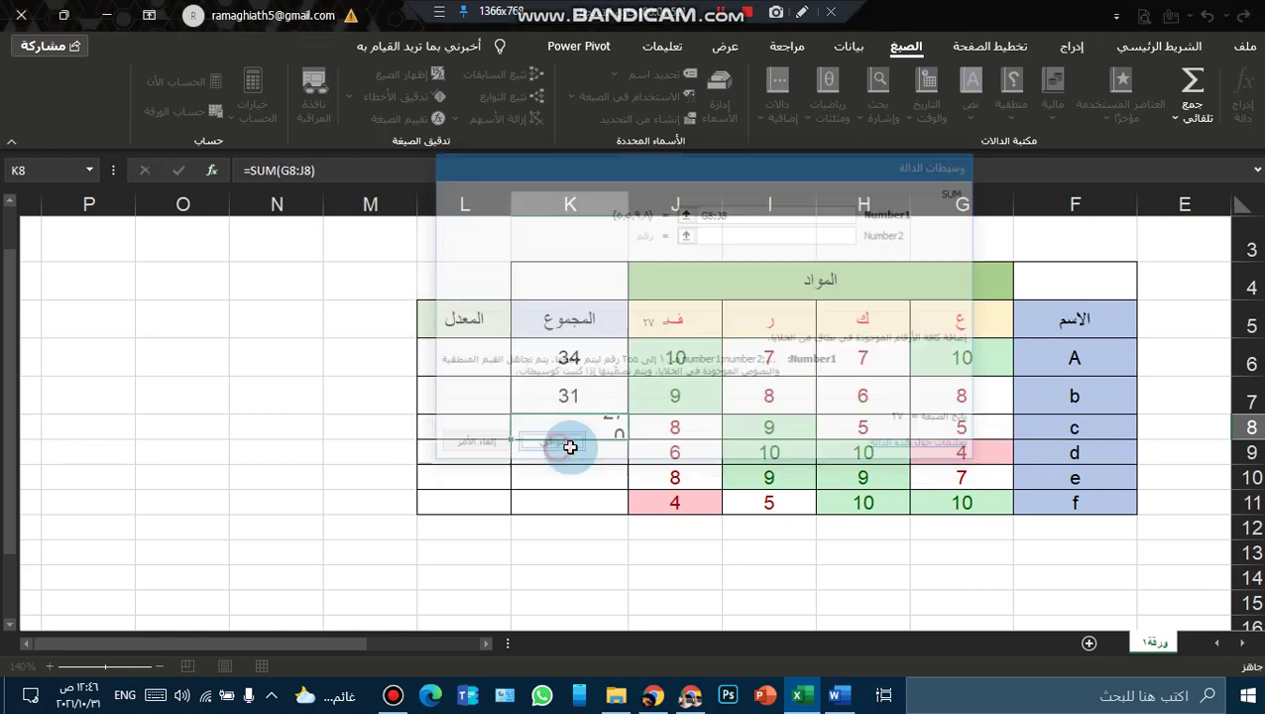
Check the sum formulas in K8 and K7
left_click(688, 454)
left_click(553, 422)
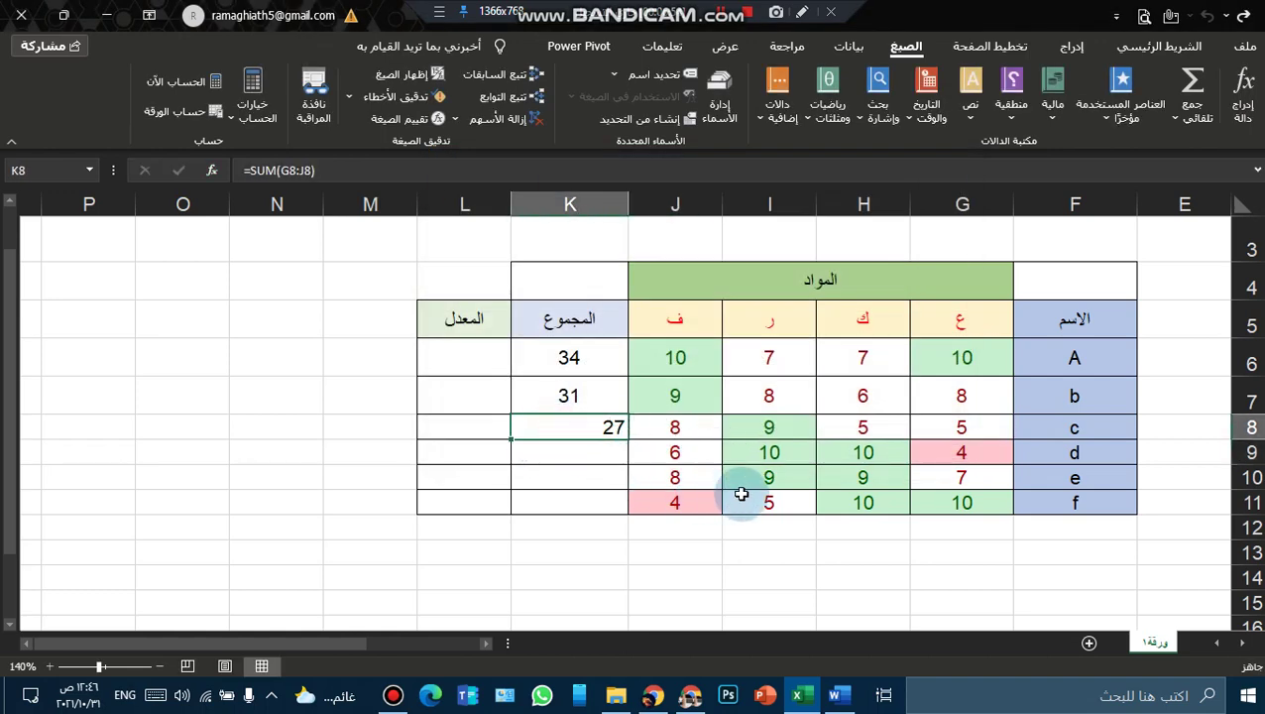
left_click(570, 398)
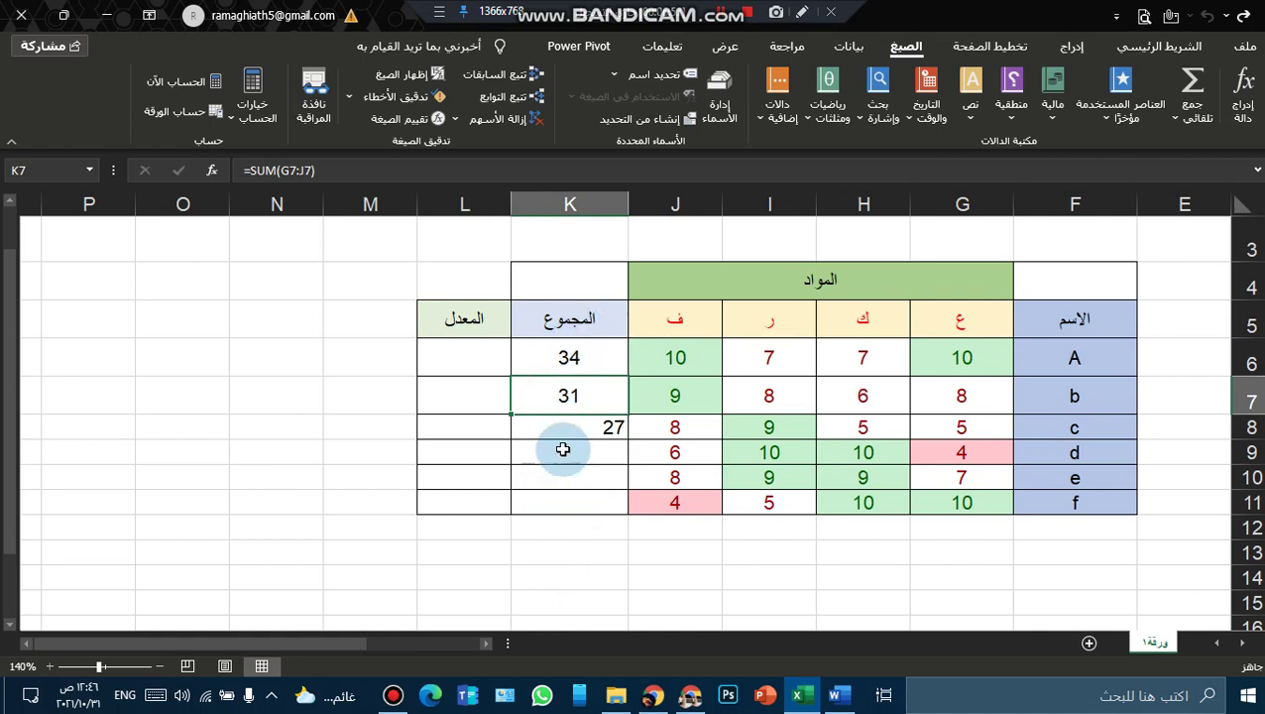
Fill the SUM formula down to K11, giving totals 30, 33 and 29
left_click(580, 422)
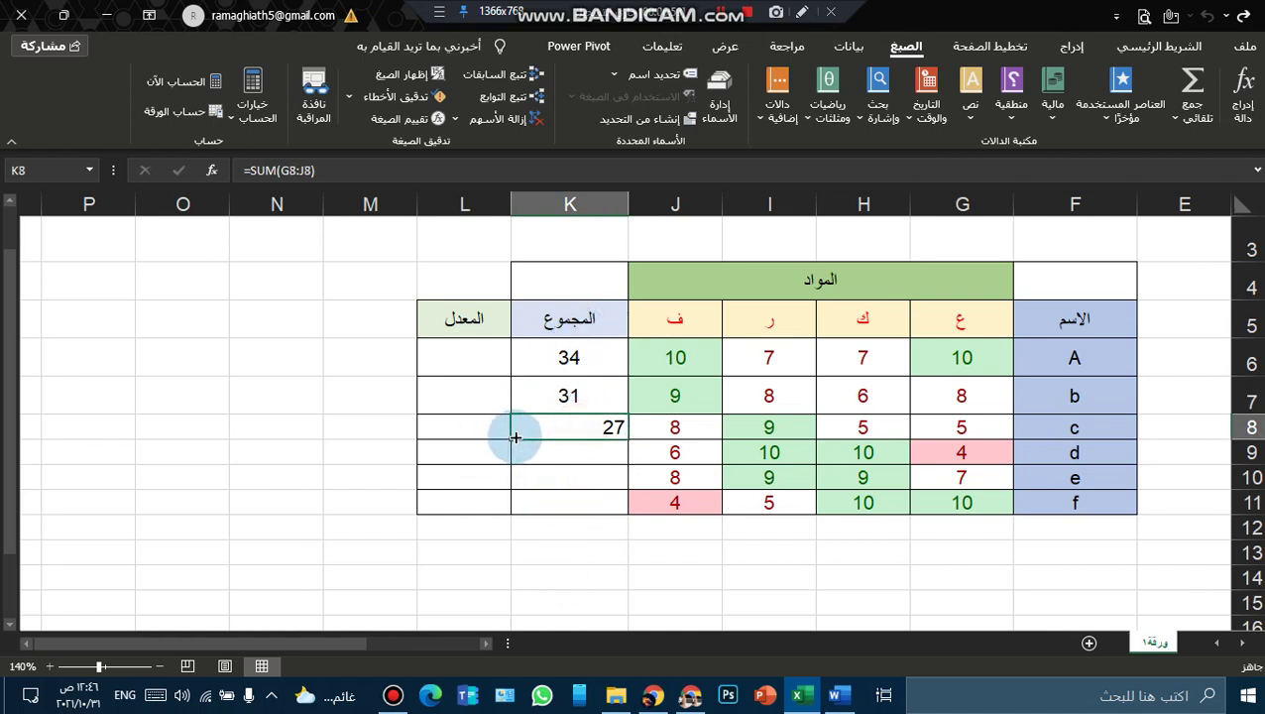
left_click_drag(516, 437, 526, 442)
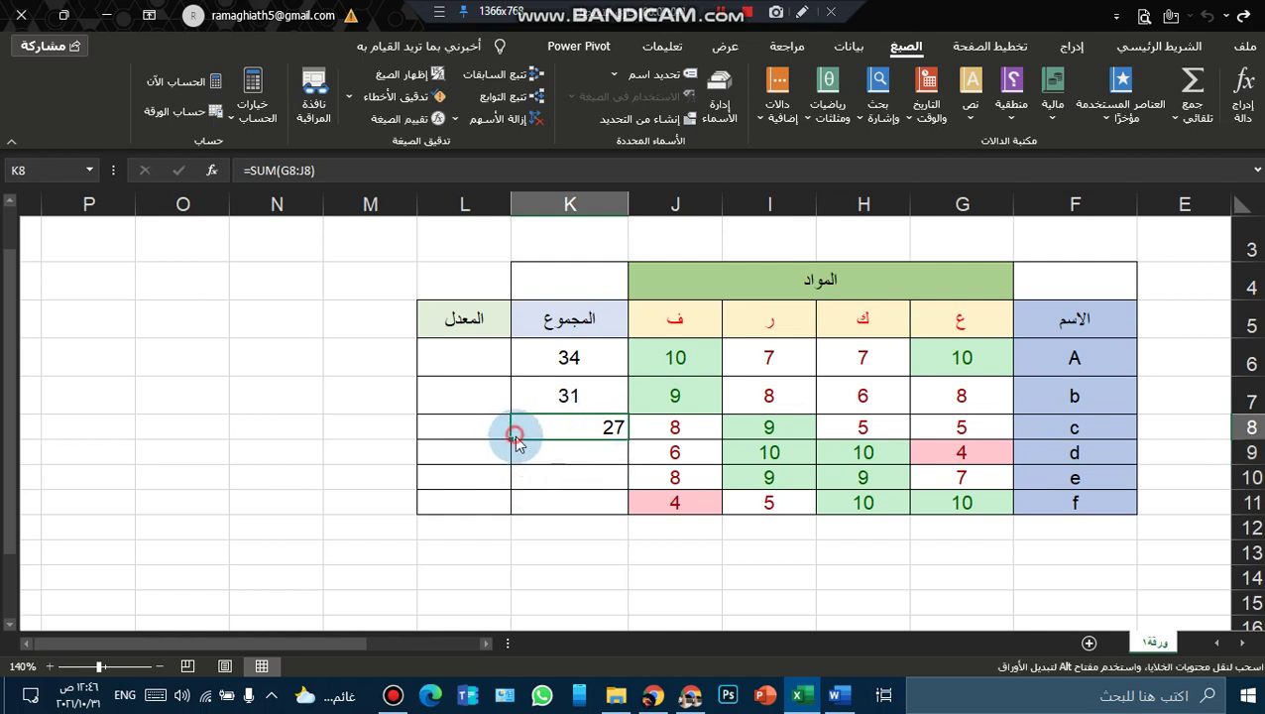
mouse_move(516, 437)
left_mouse_down()
mouse_move(532, 452)
mouse_move(516, 525)
left_mouse_up()
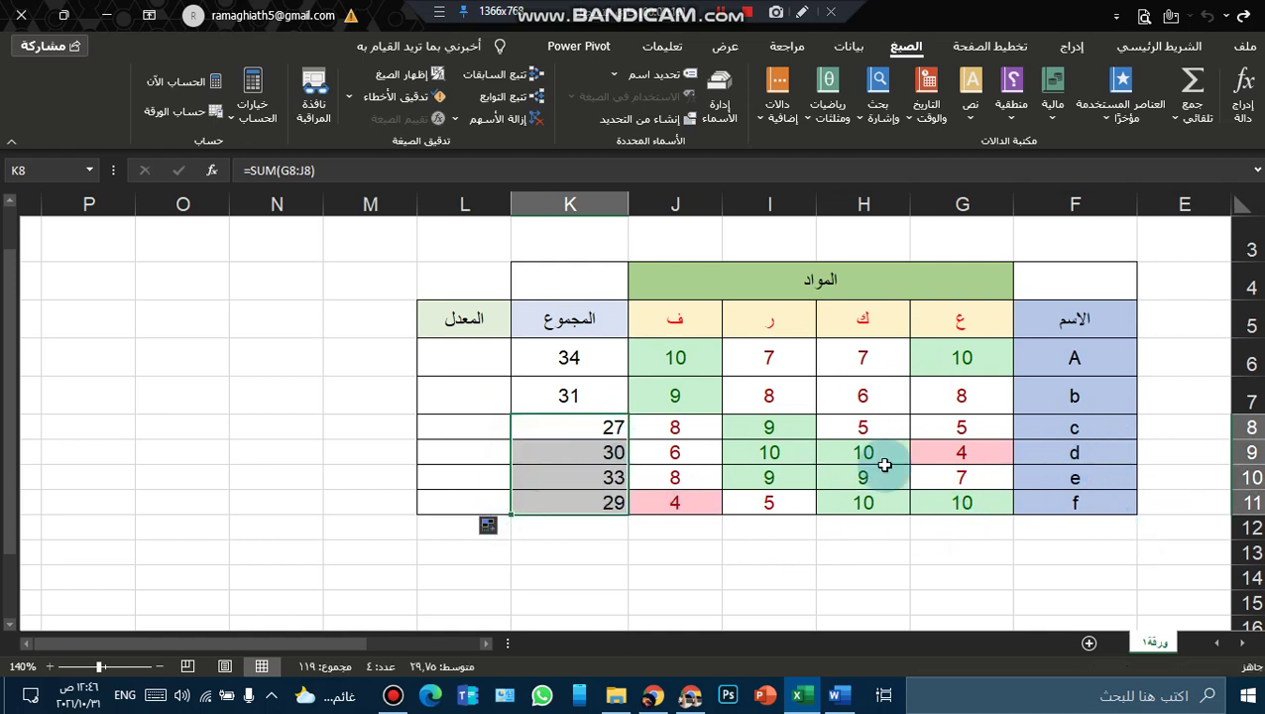
key("ctrl+z")
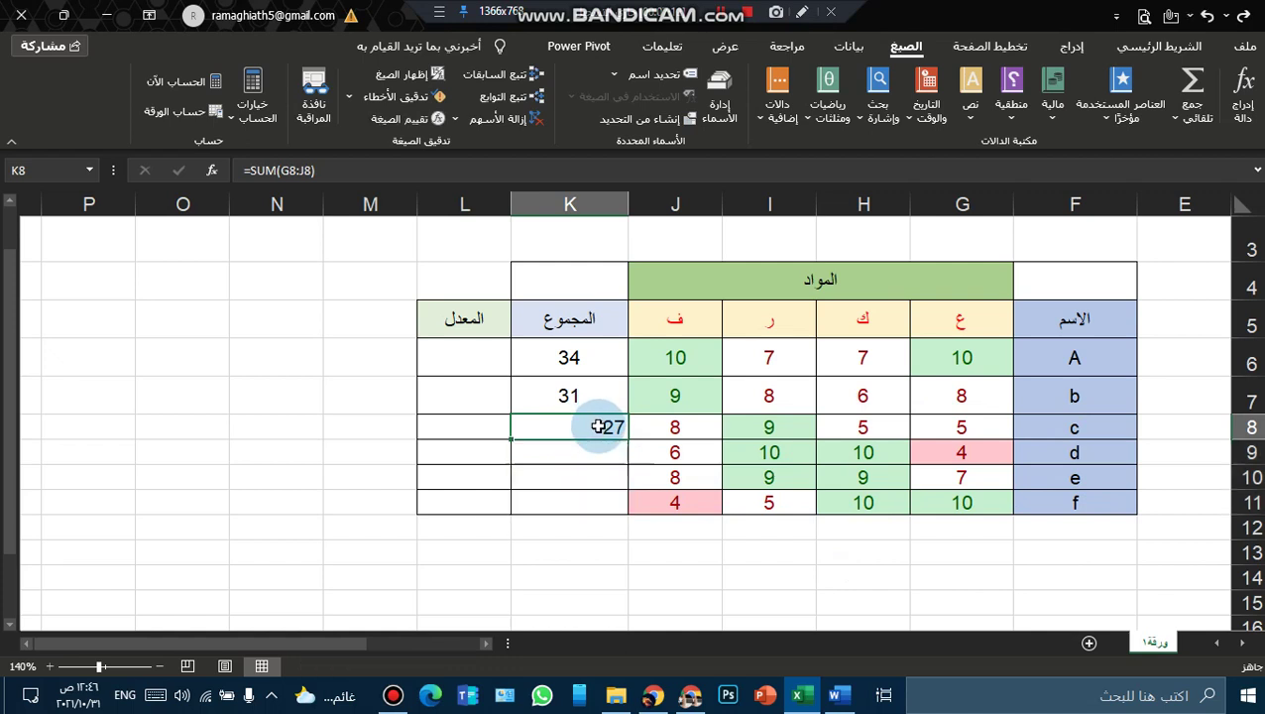
key("ctrl+z")
key("ctrl+z")
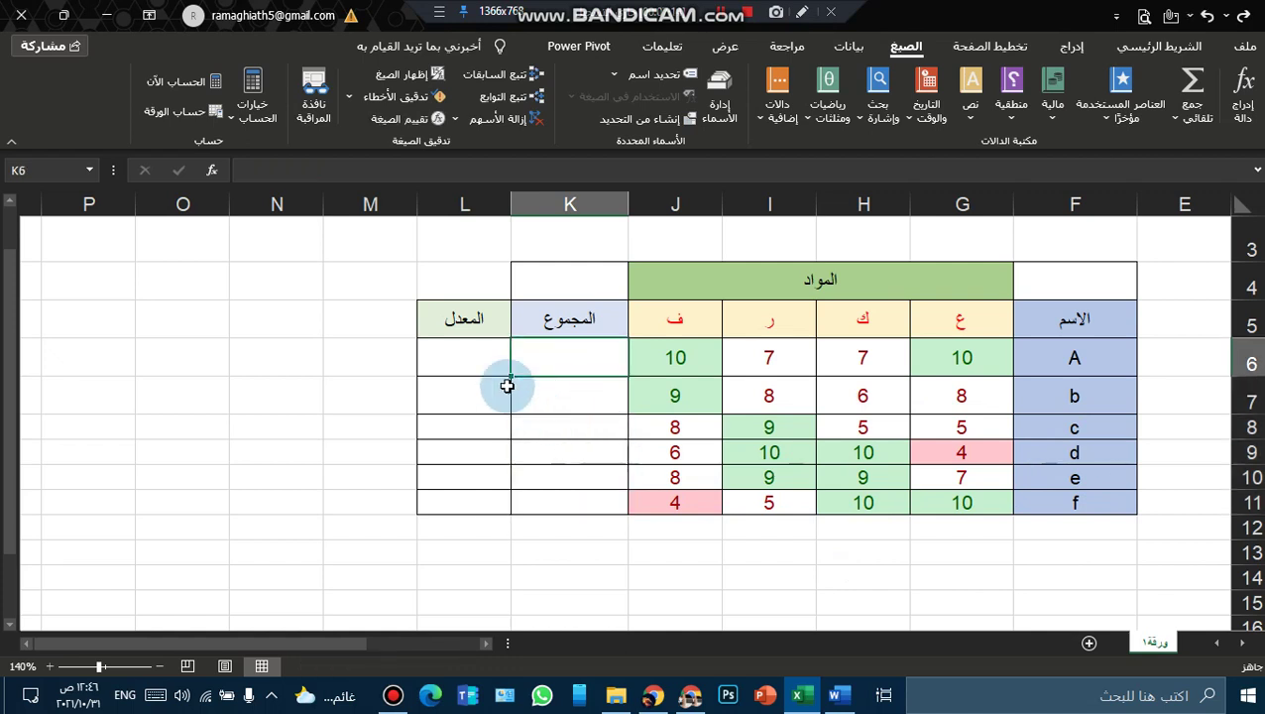
left_click(489, 333)
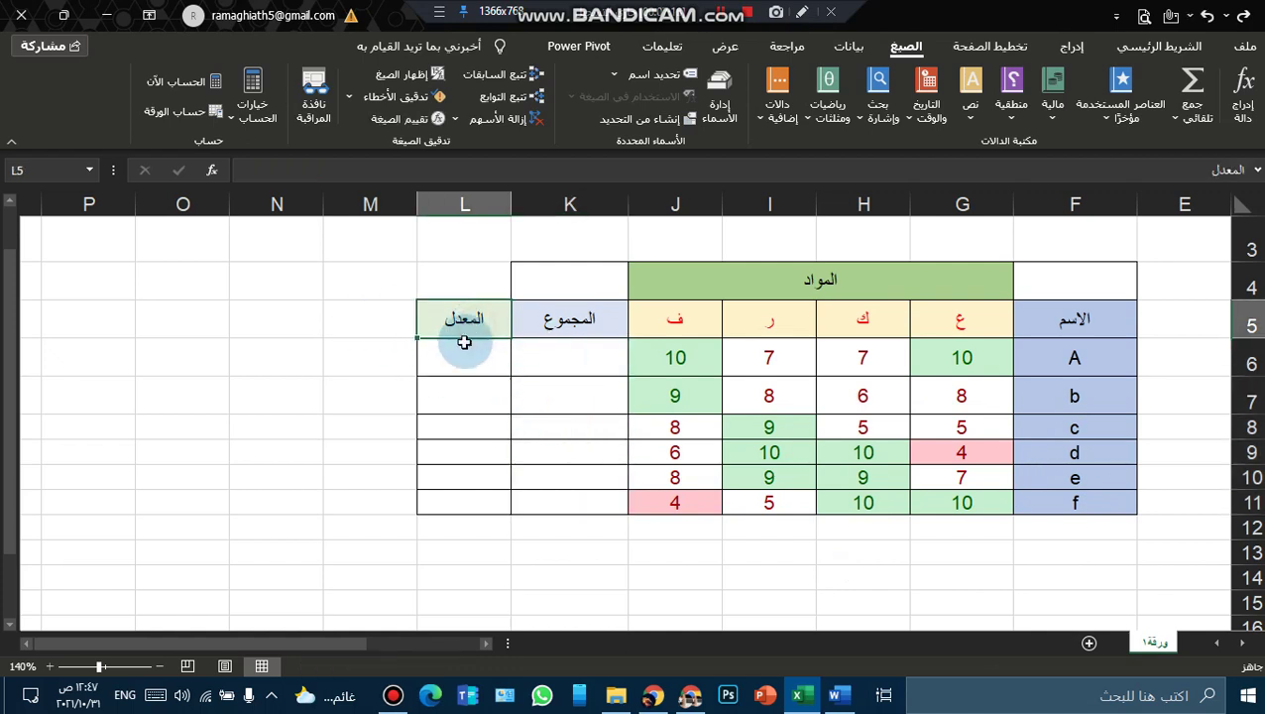
key("ctrl+y")
key("ctrl+y")
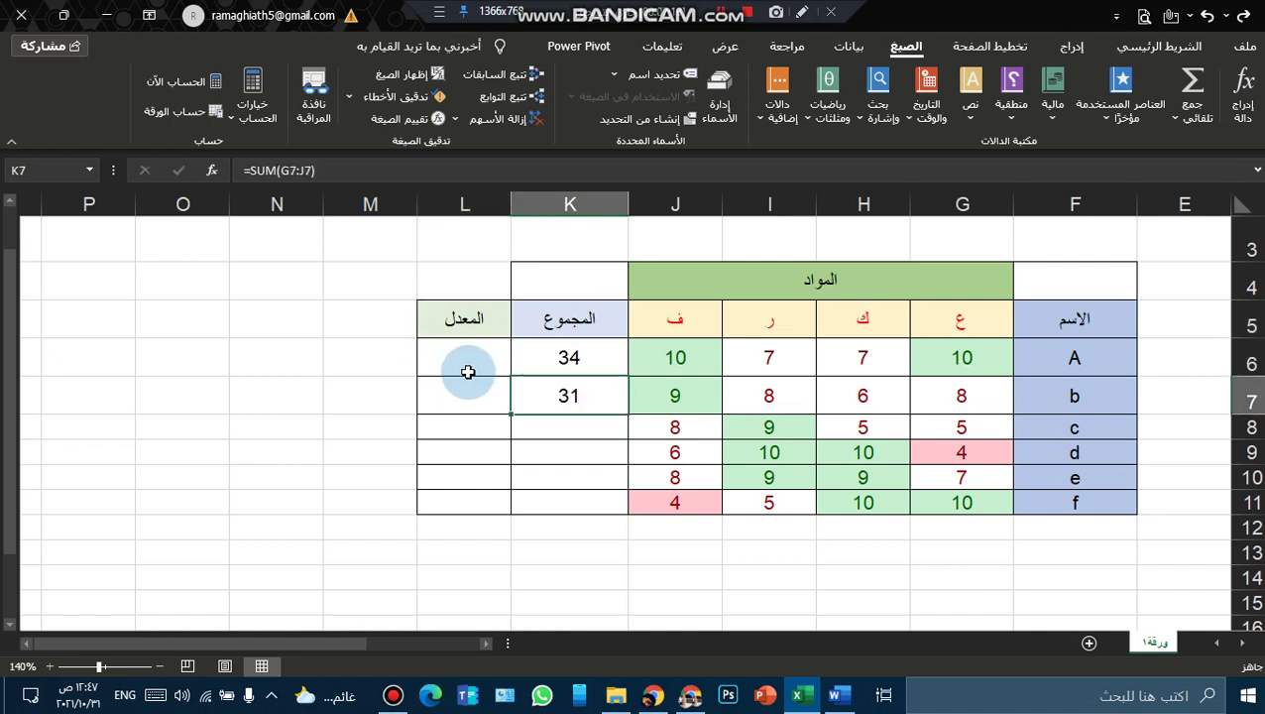
key("ctrl+y")
key("ctrl+y")
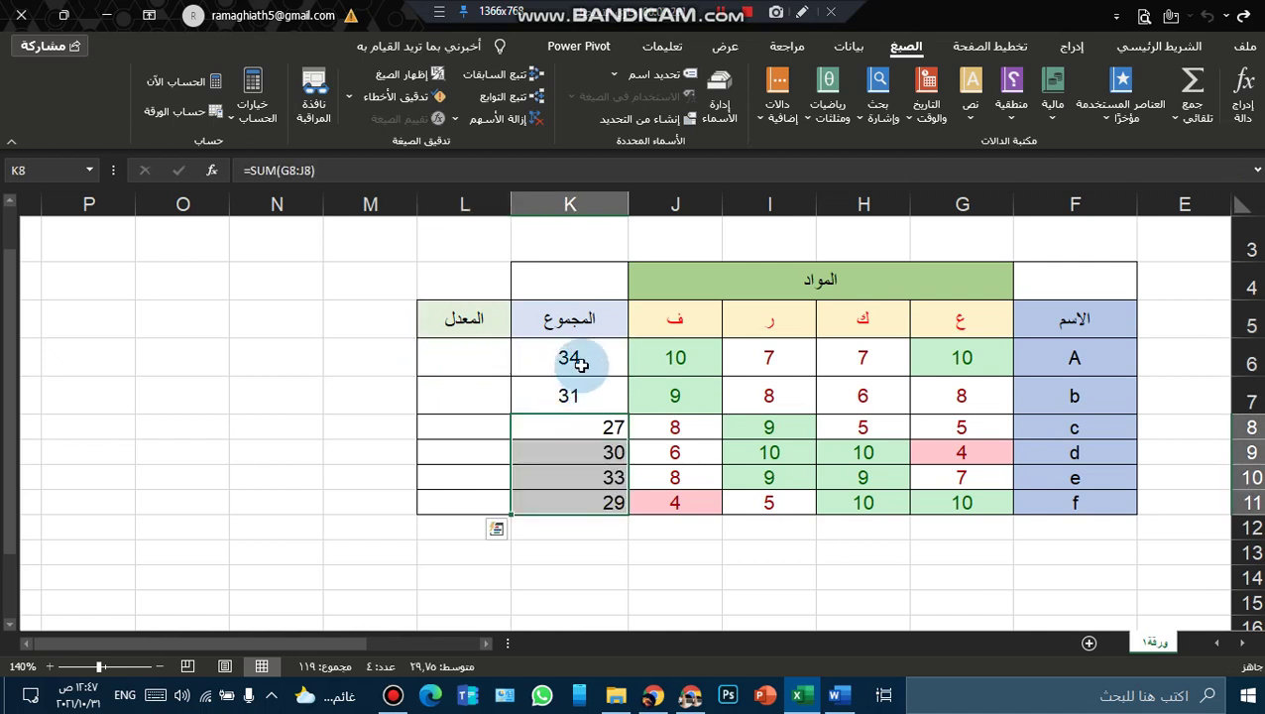
Center the six totals in K6:K11
left_click_drag(579, 365, 581, 490)
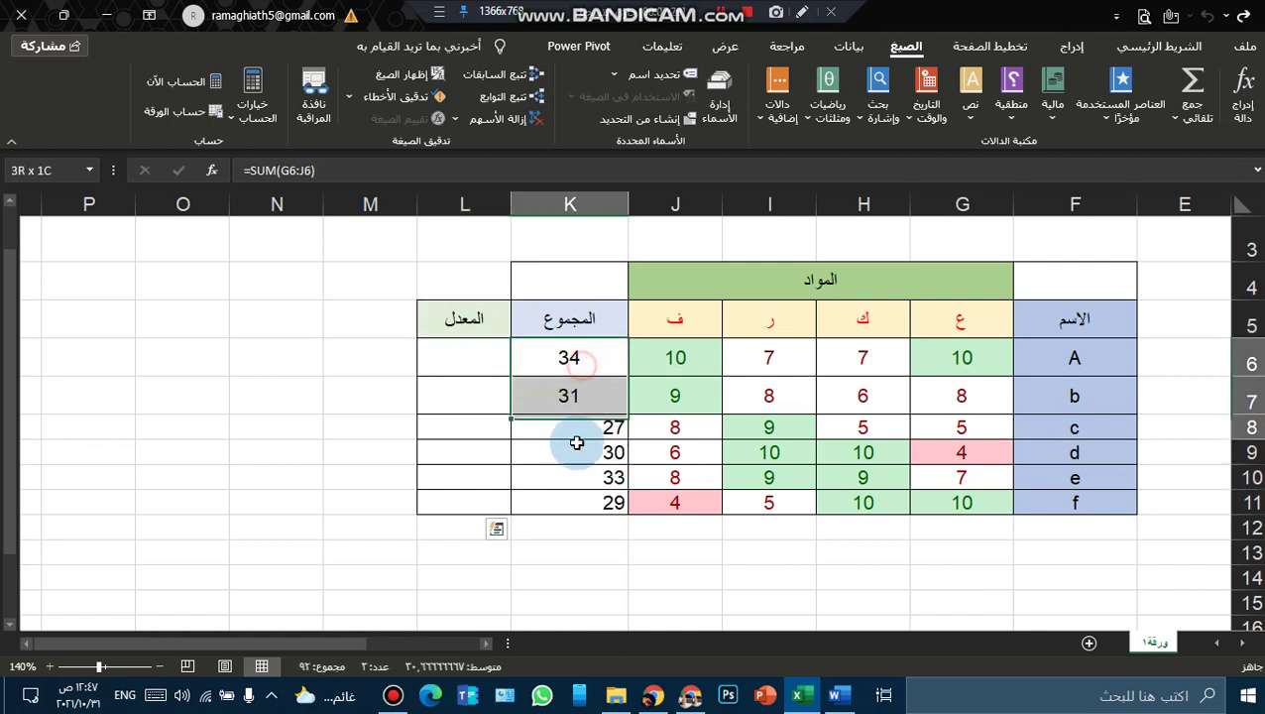
left_click(1158, 46)
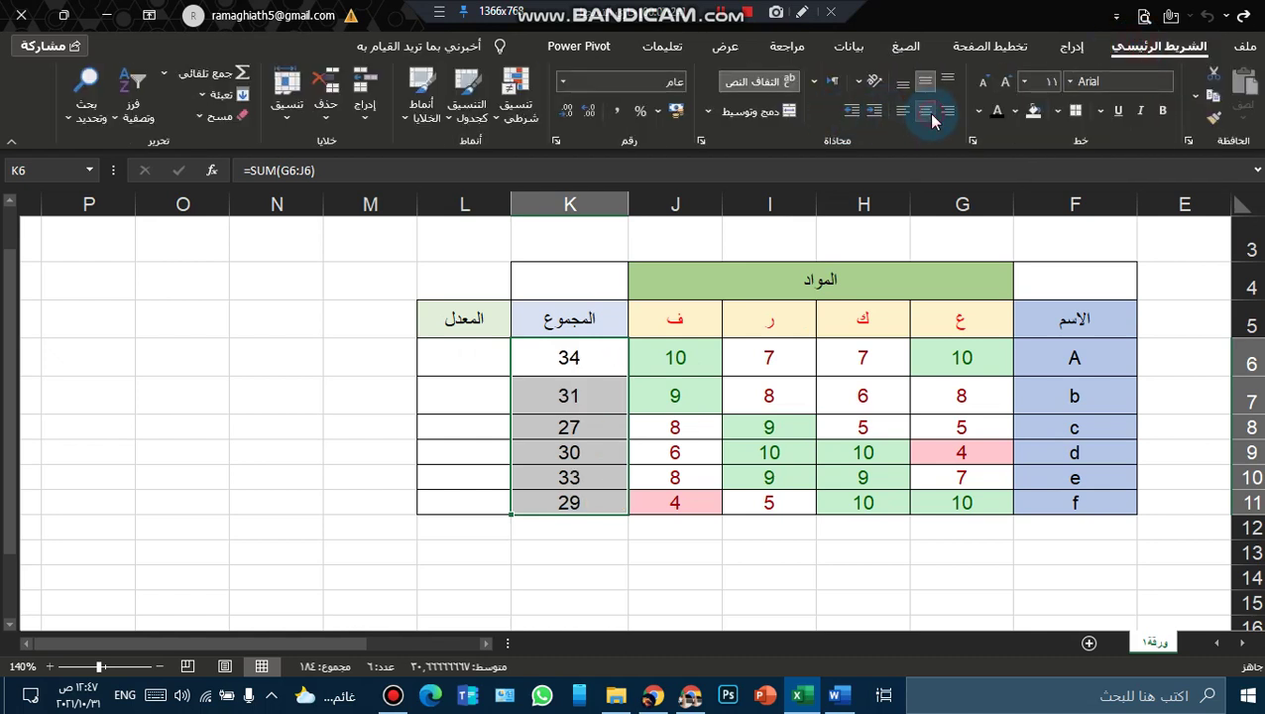
left_click(272, 322)
left_click(468, 368)
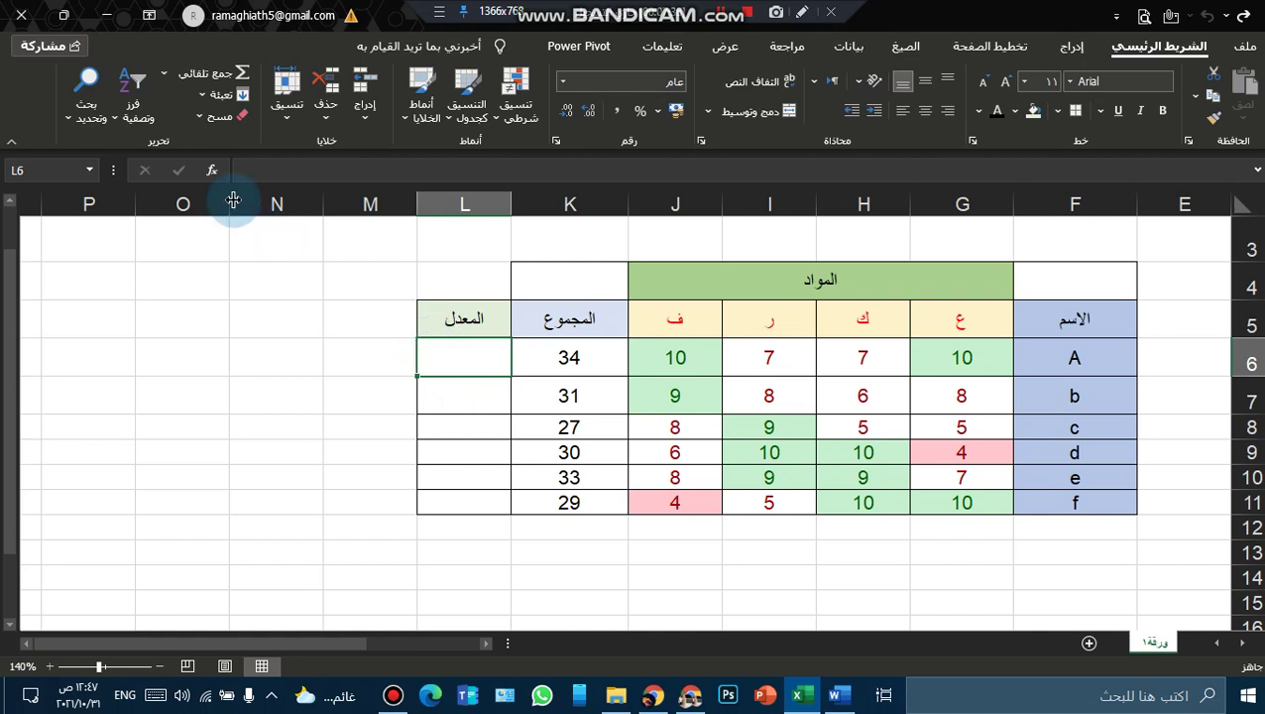
Enter =AVERAGE(G6:J6) in L6 so student A's average shows 8.5
left_click(212, 172)
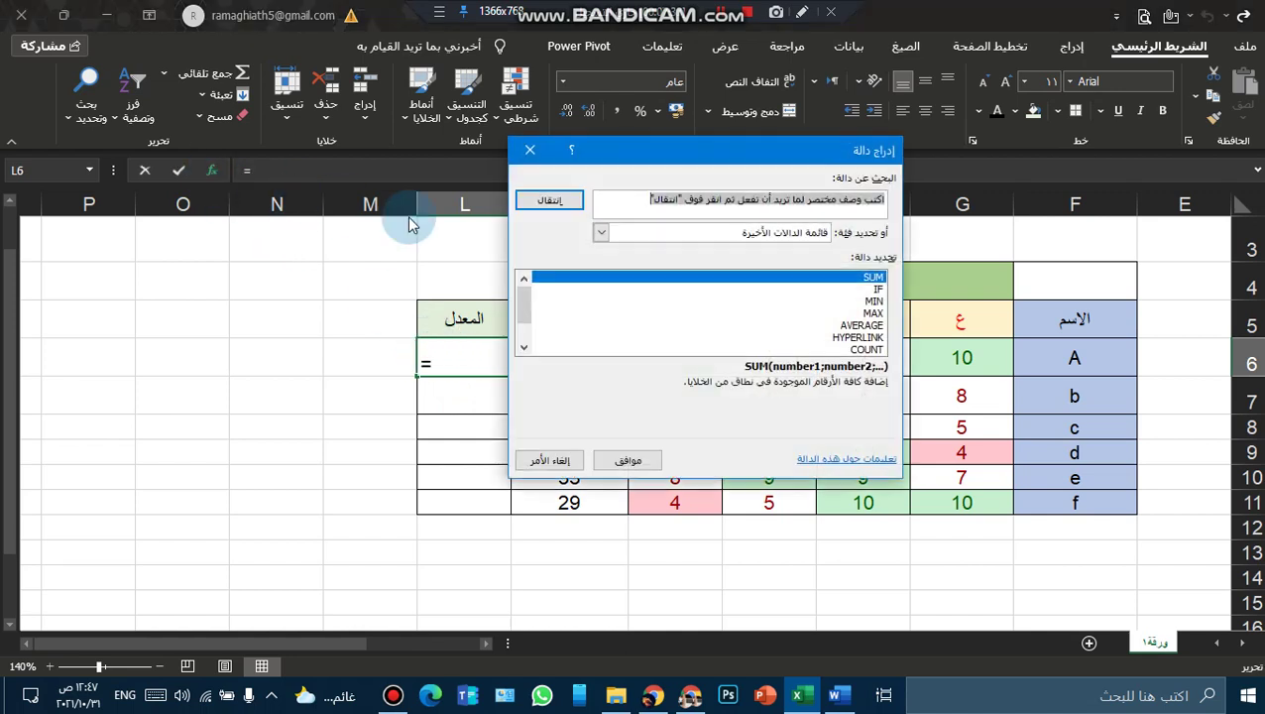
left_click(872, 327)
left_click(634, 460)
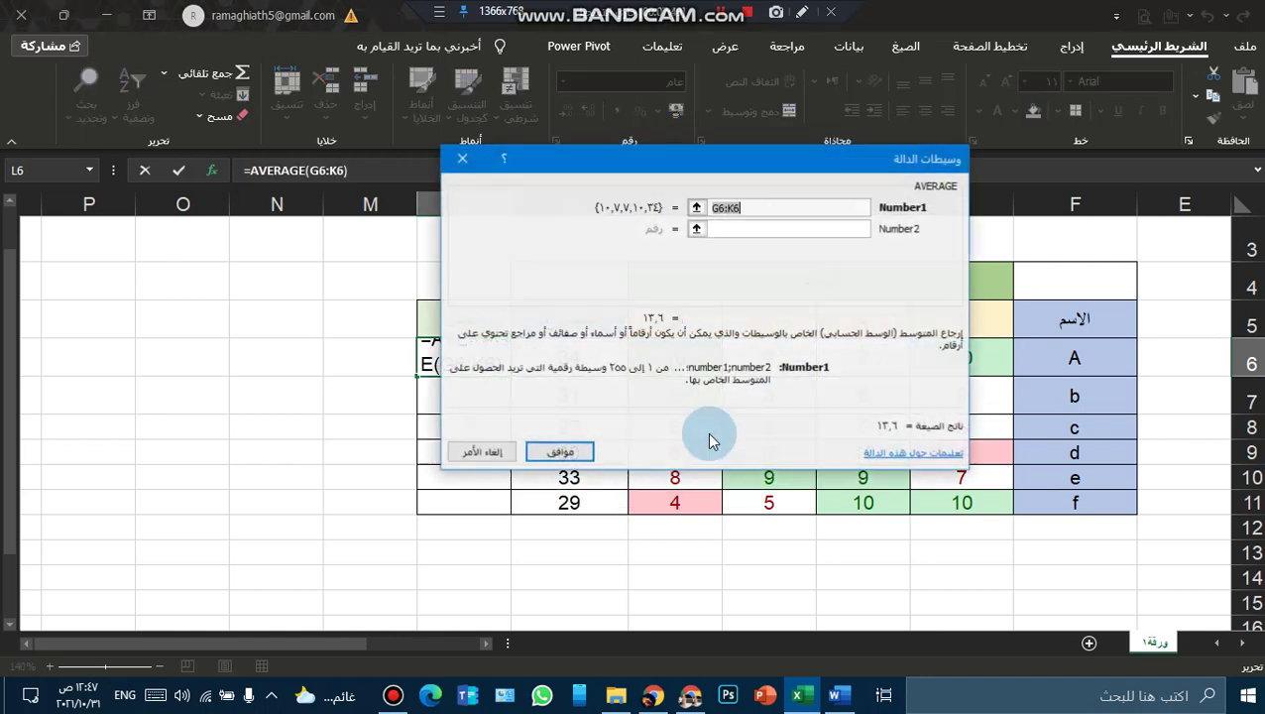
left_click(697, 208)
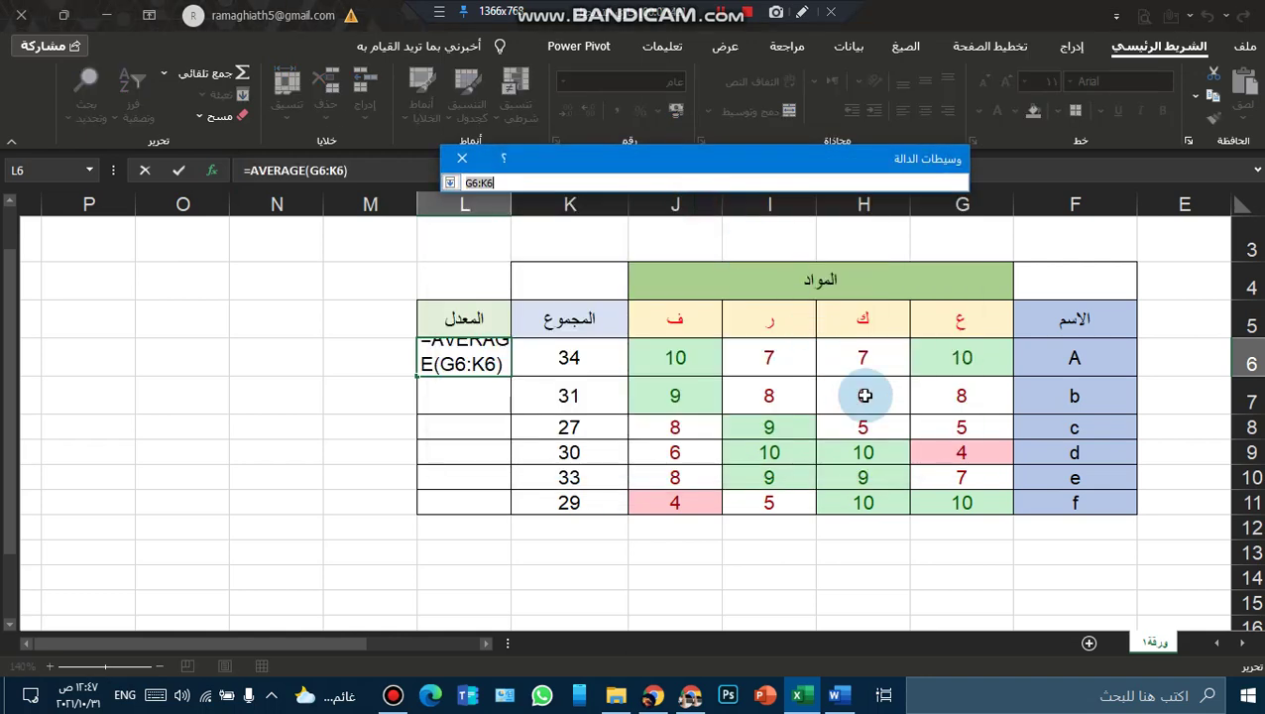
left_click_drag(962, 359, 663, 359)
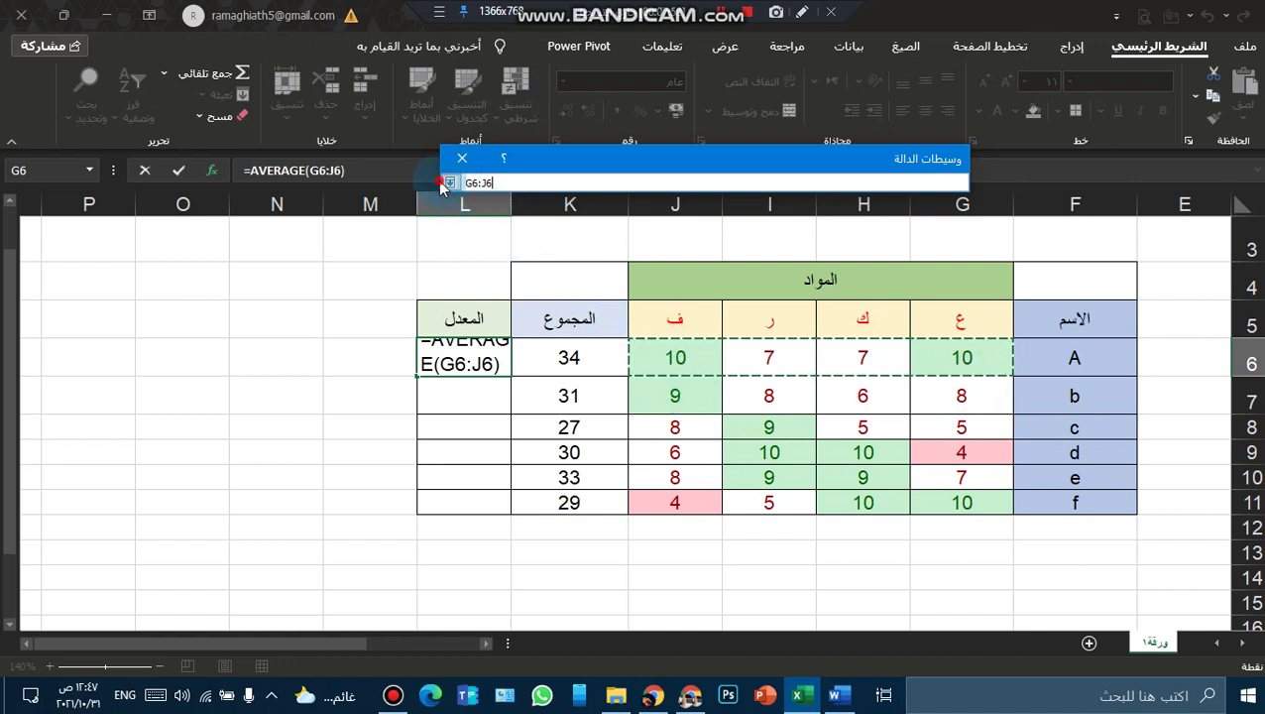
left_click(451, 182)
left_click(565, 451)
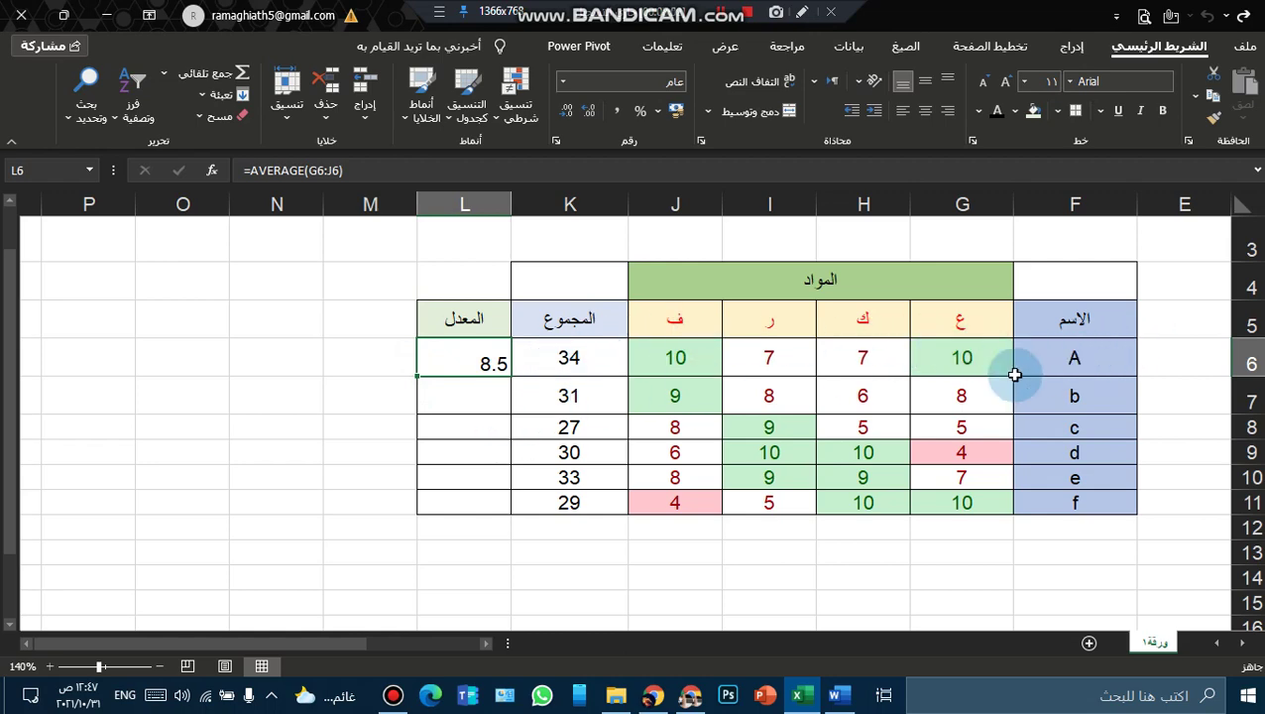
Enter =AVERAGE(G7:J7) in L7 for student b's average of 7.75
left_click(486, 401)
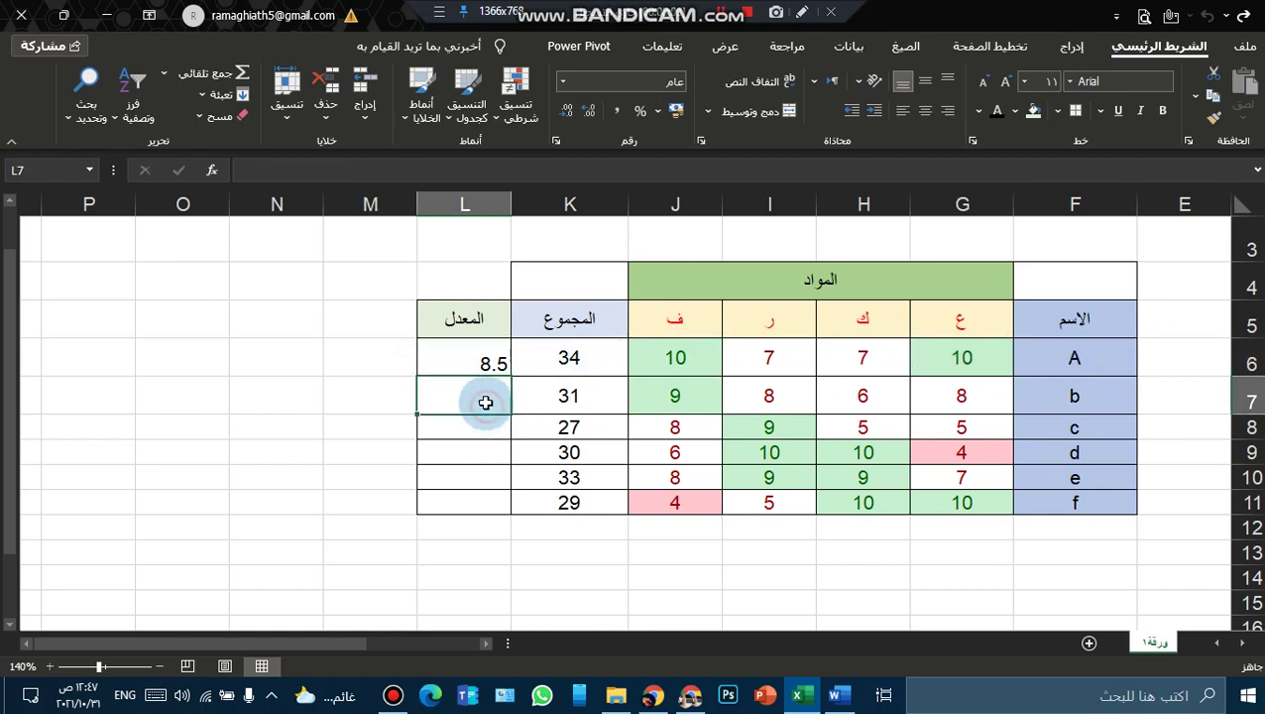
left_click(211, 171)
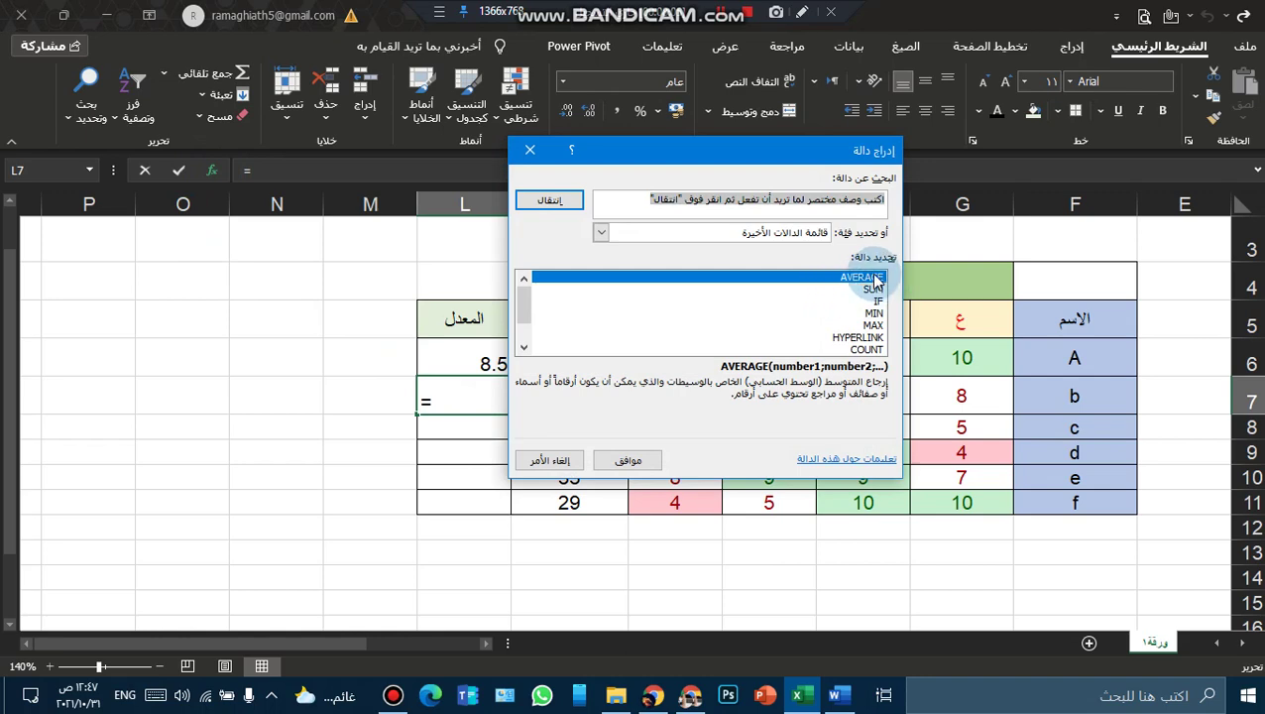
left_click(629, 459)
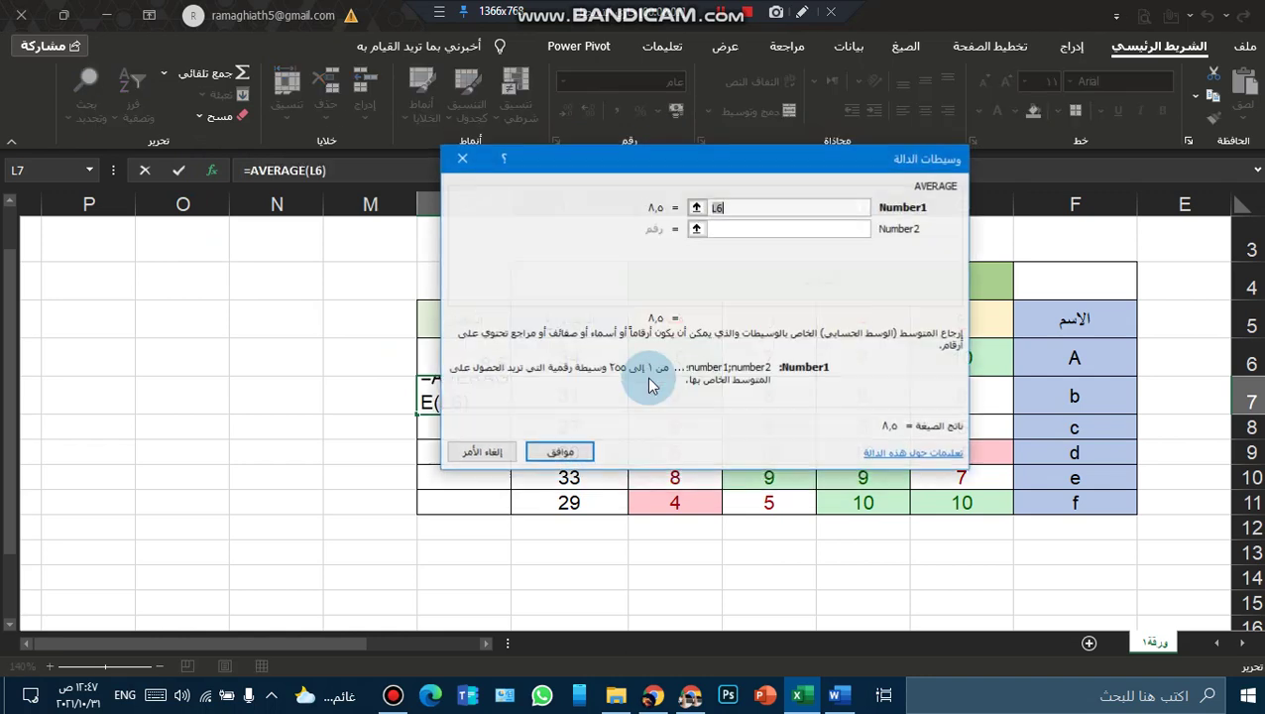
left_click(697, 209)
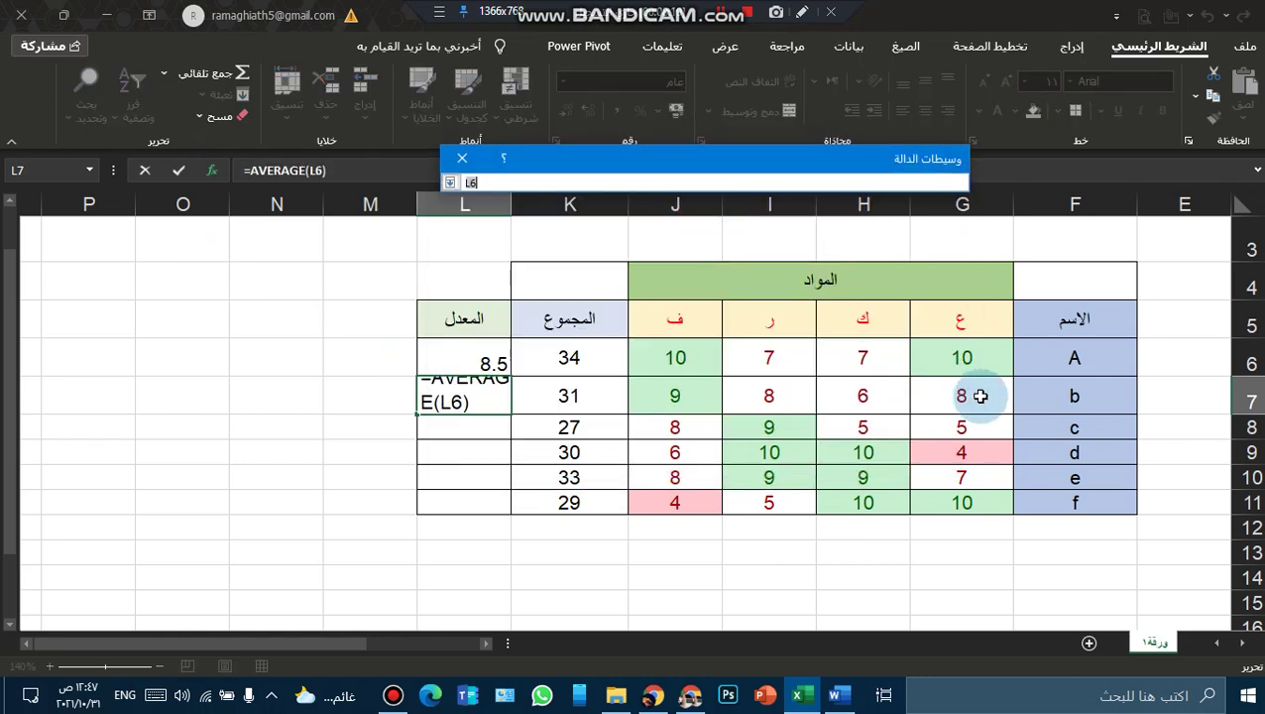
left_click_drag(1005, 406, 658, 399)
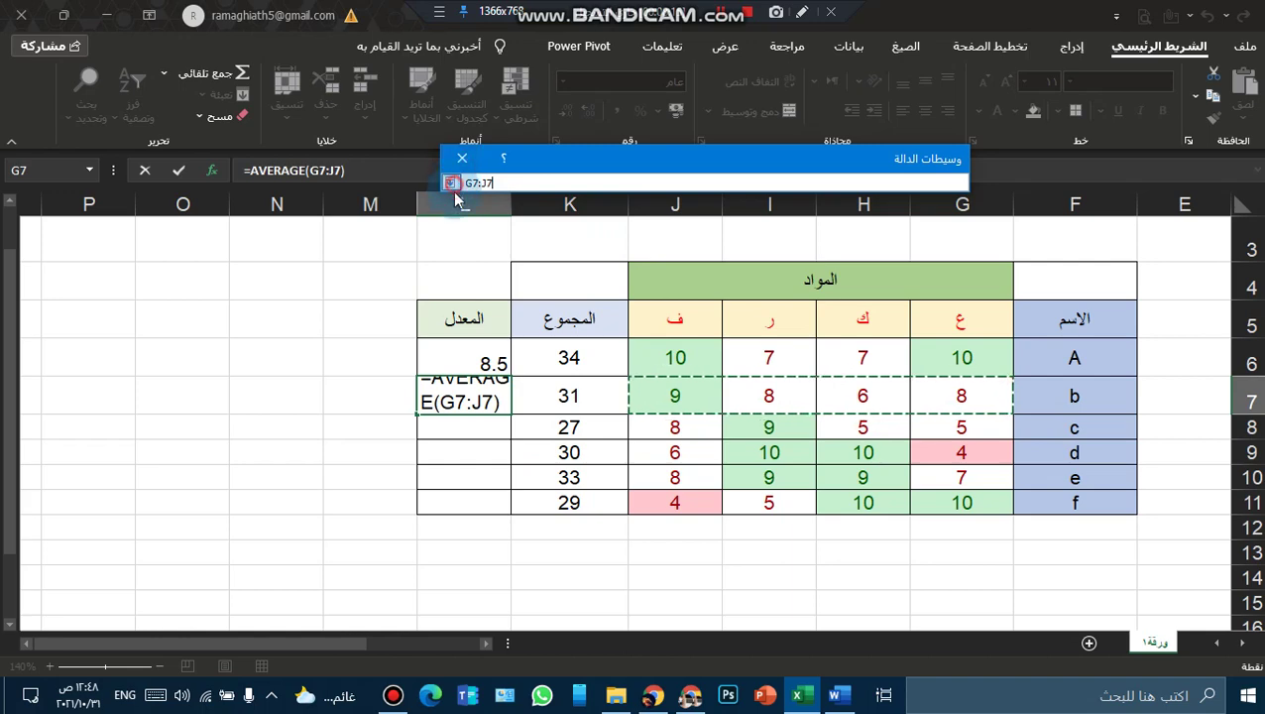
left_click(452, 183)
left_click(581, 459)
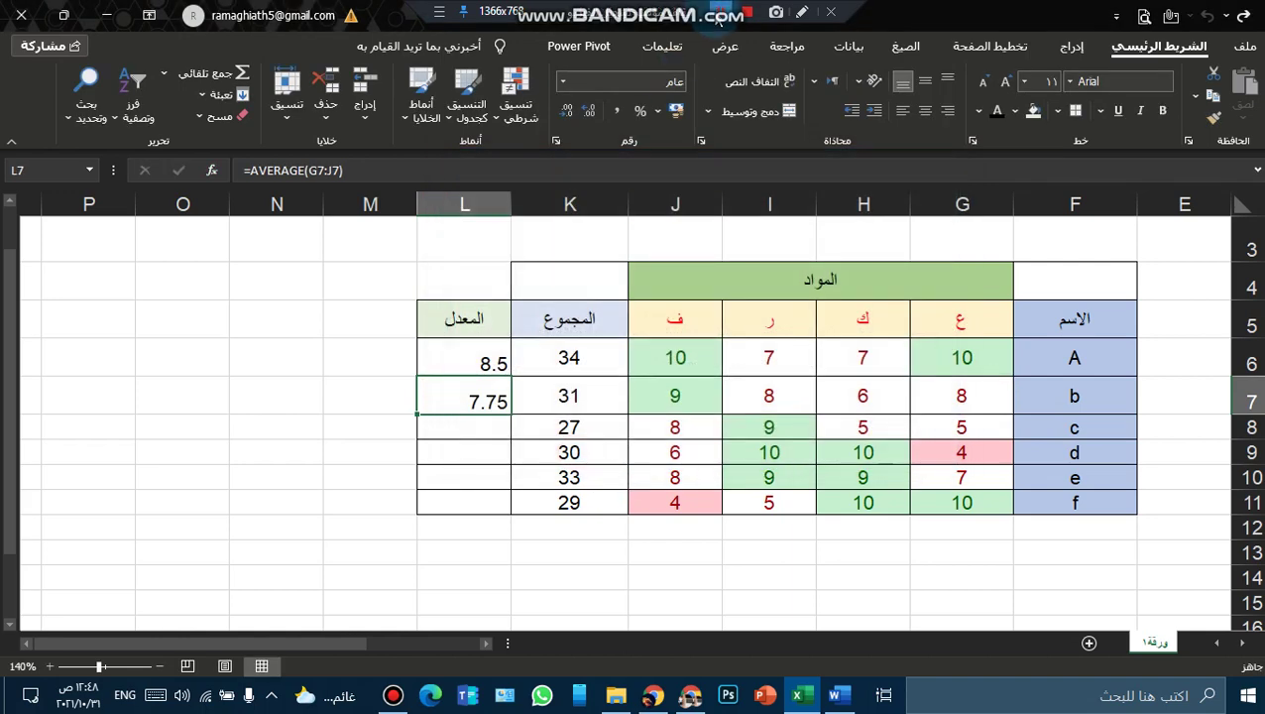
left_click(452, 392)
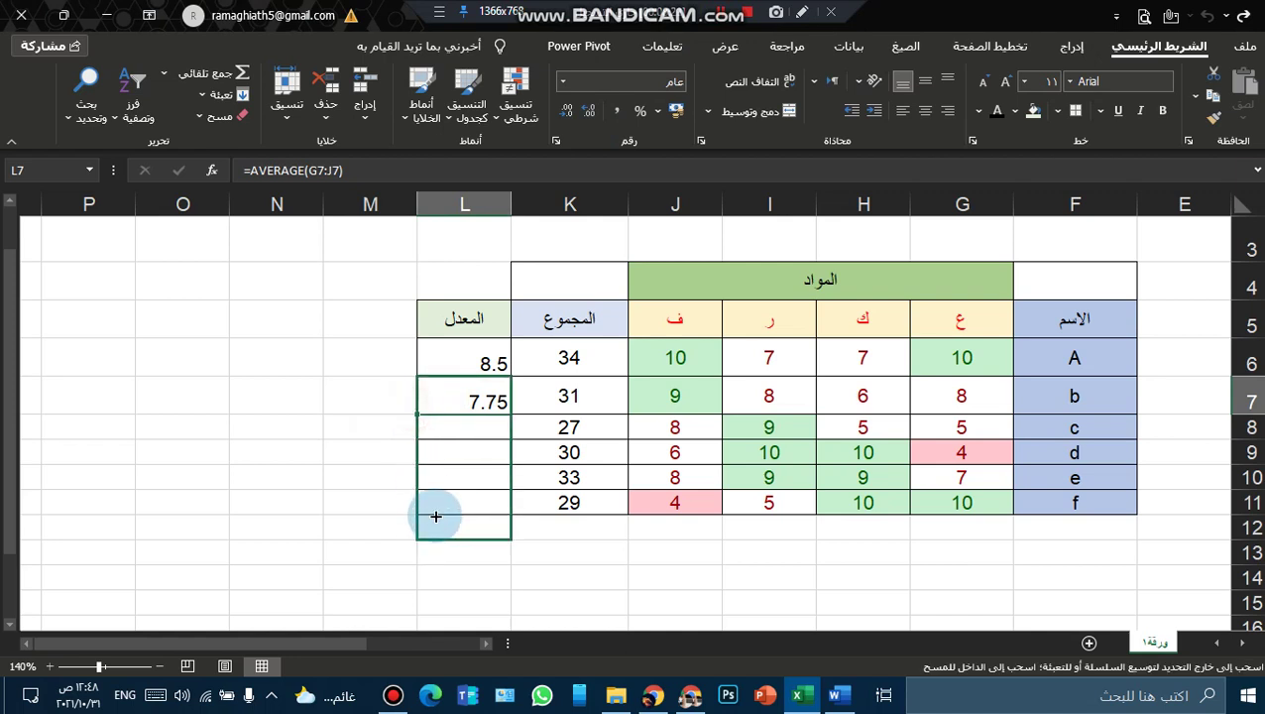
Fill the average down to L11 (6.75, 7.5, 8.25, 7.25) and centre L6:L11
left_click_drag(417, 412, 431, 513)
left_click(337, 446)
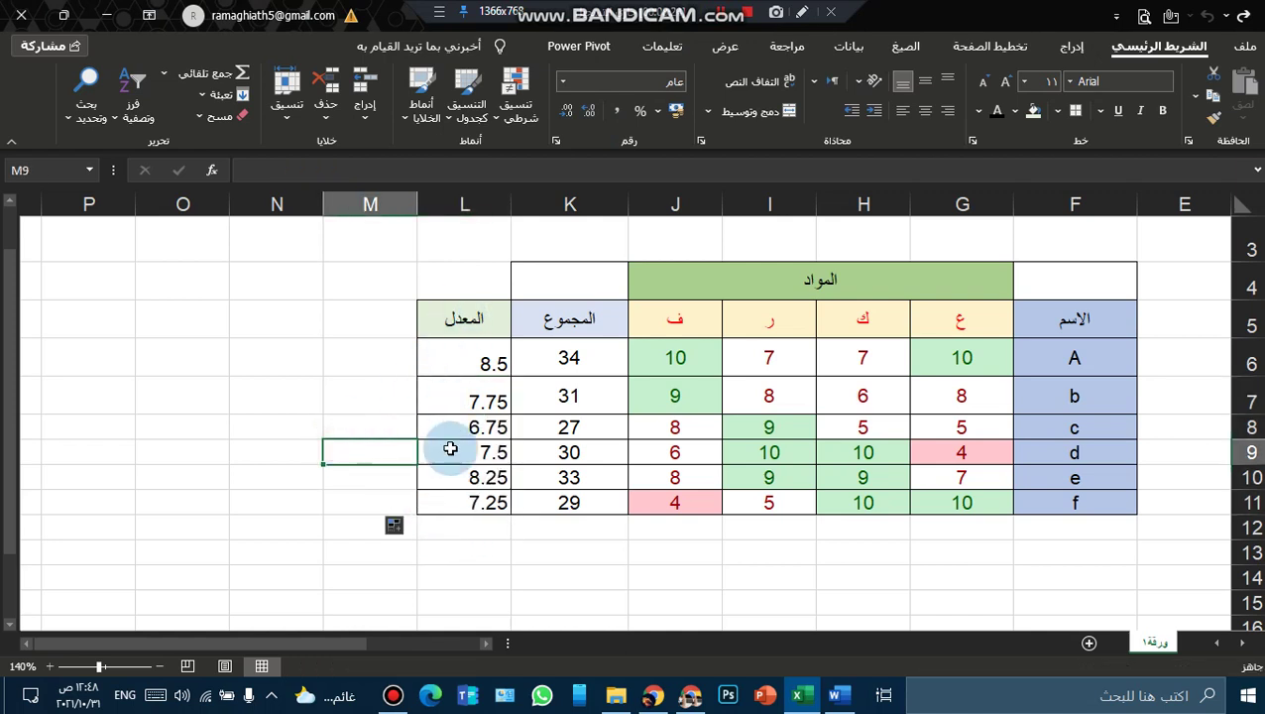
left_click_drag(475, 342, 480, 503)
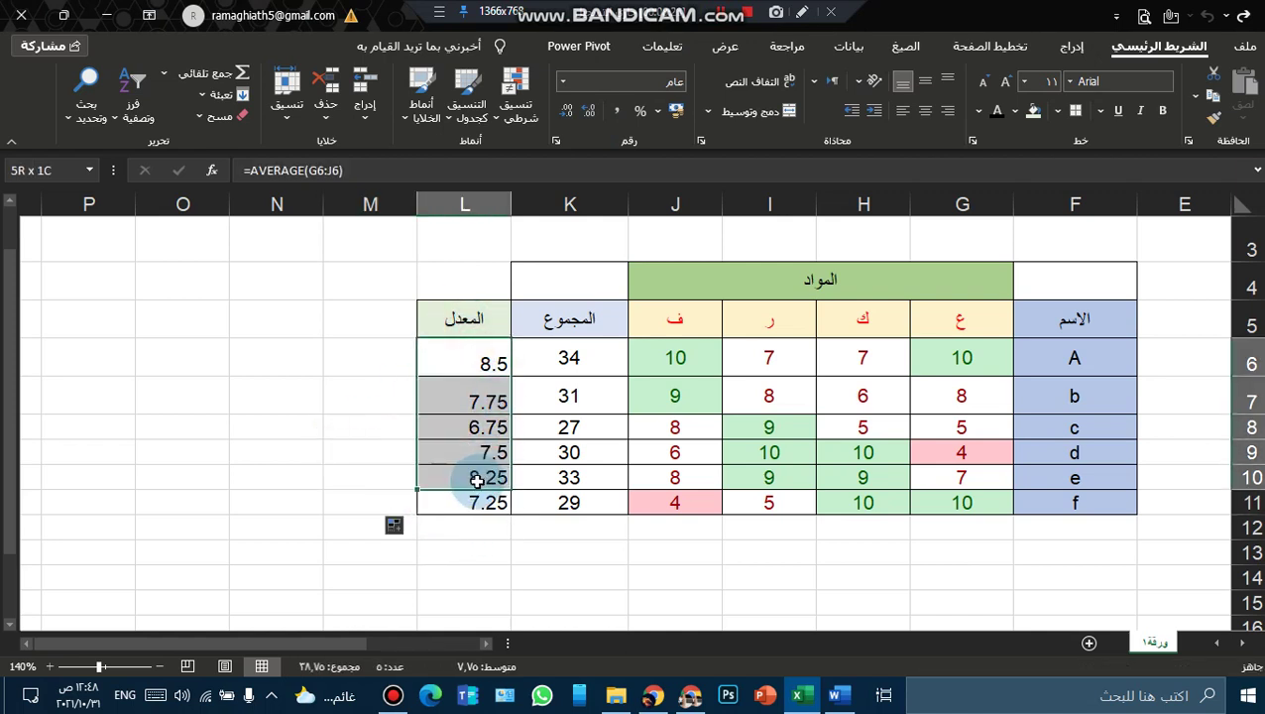
left_click(925, 110)
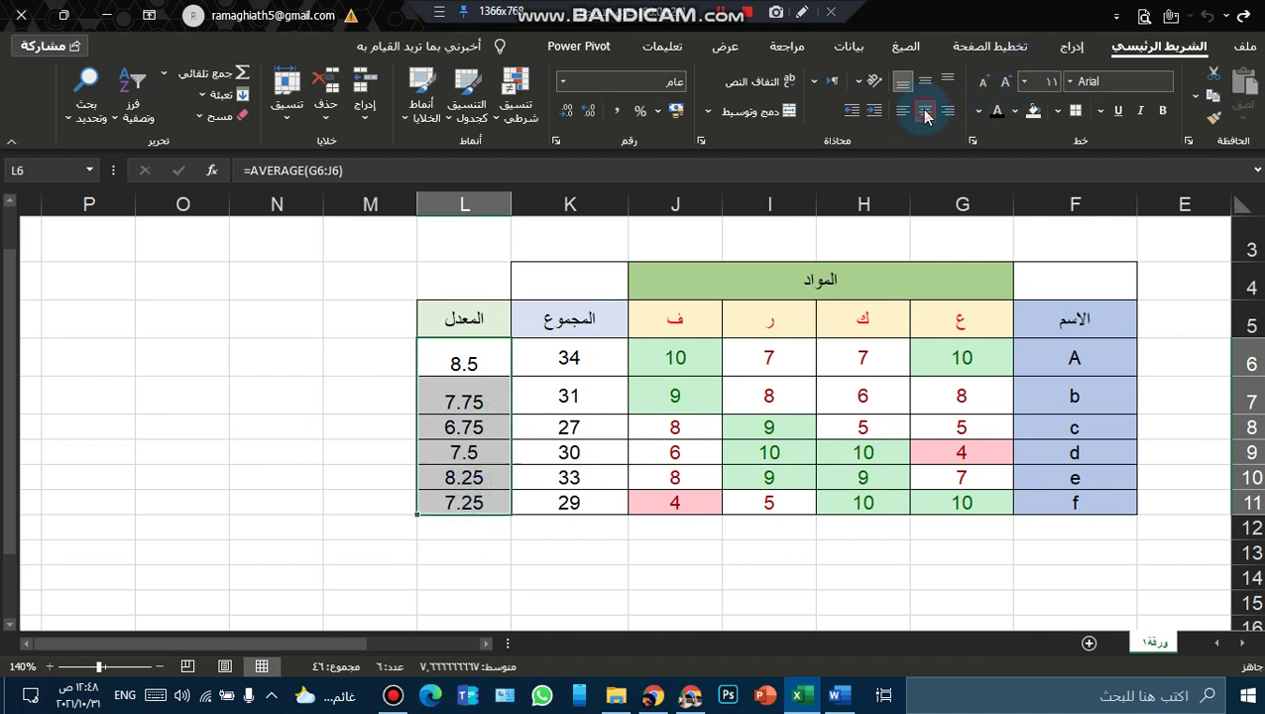
left_click(367, 317)
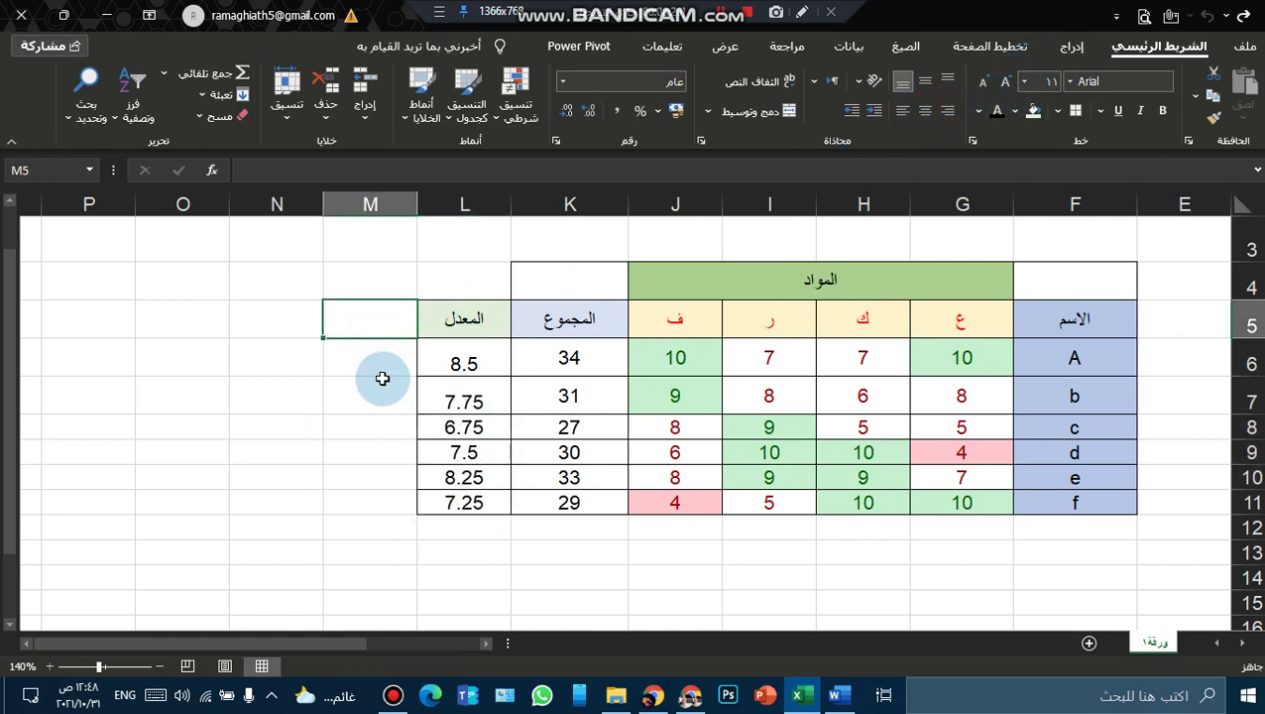
left_click(466, 531)
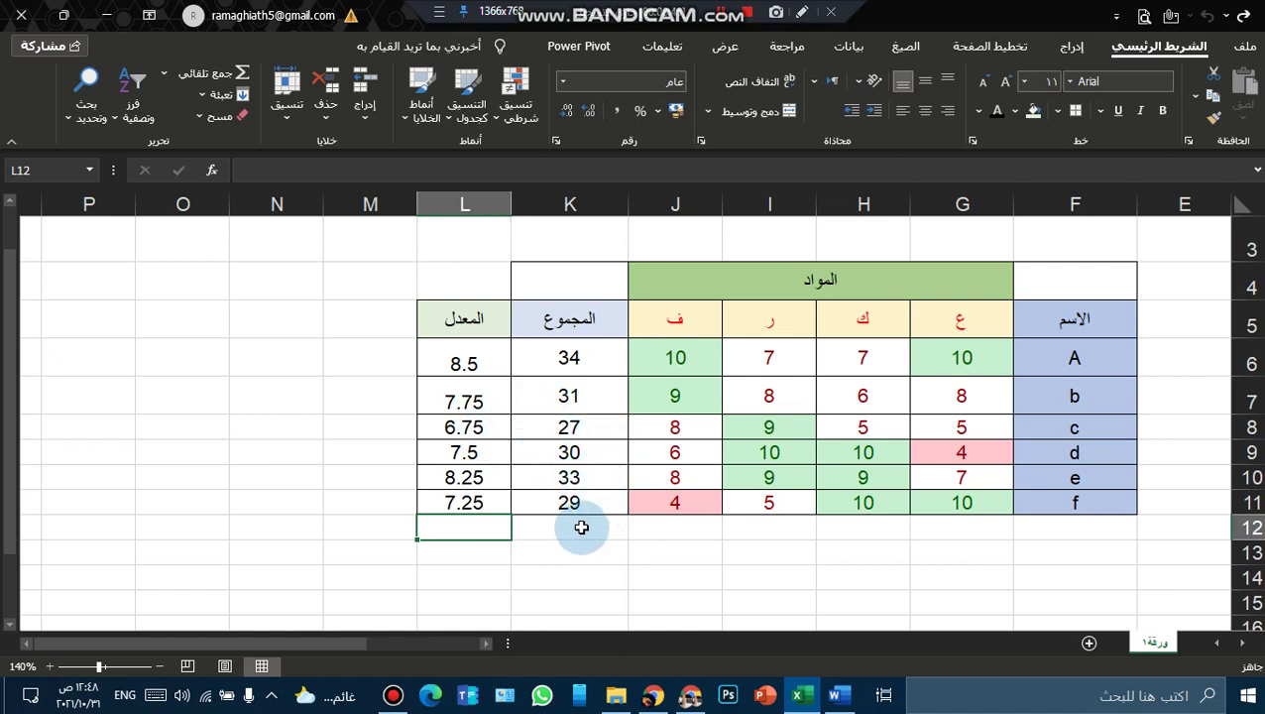
Enter =MAX(G6:L11) in K12, returning 34 as the table's highest value
left_click(320, 525)
left_click(485, 525)
left_click(566, 527)
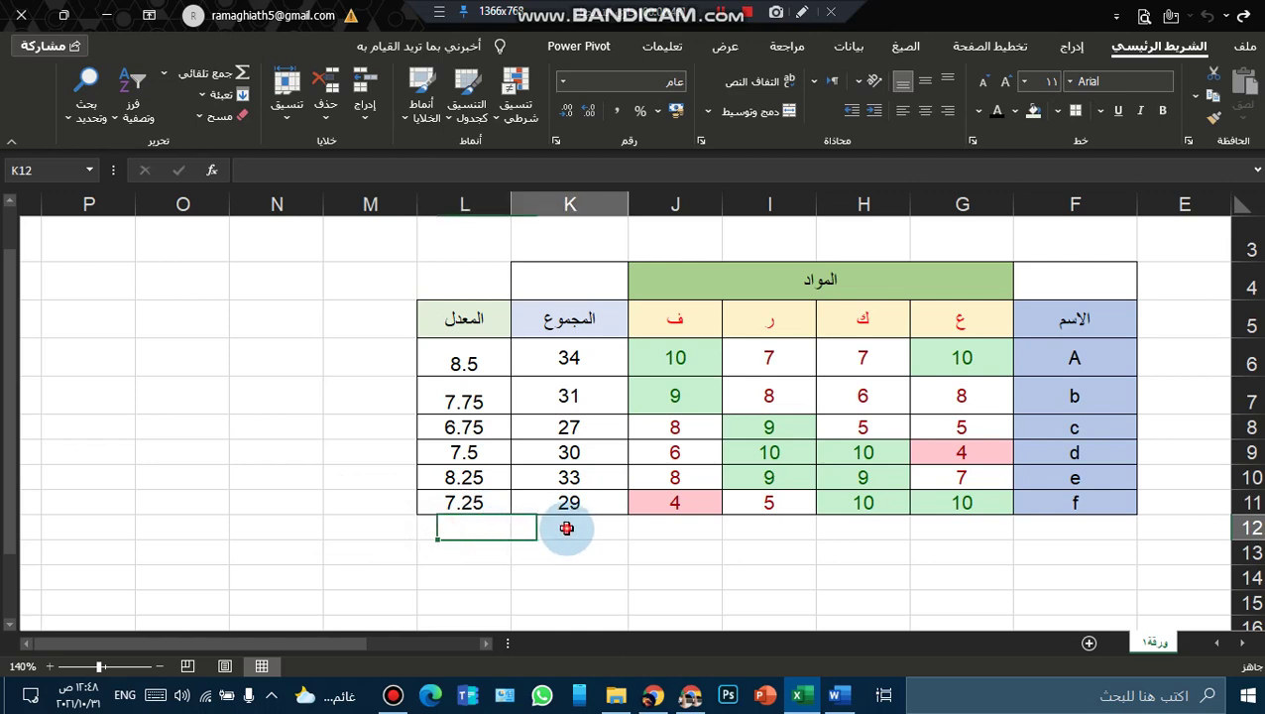
left_click(211, 171)
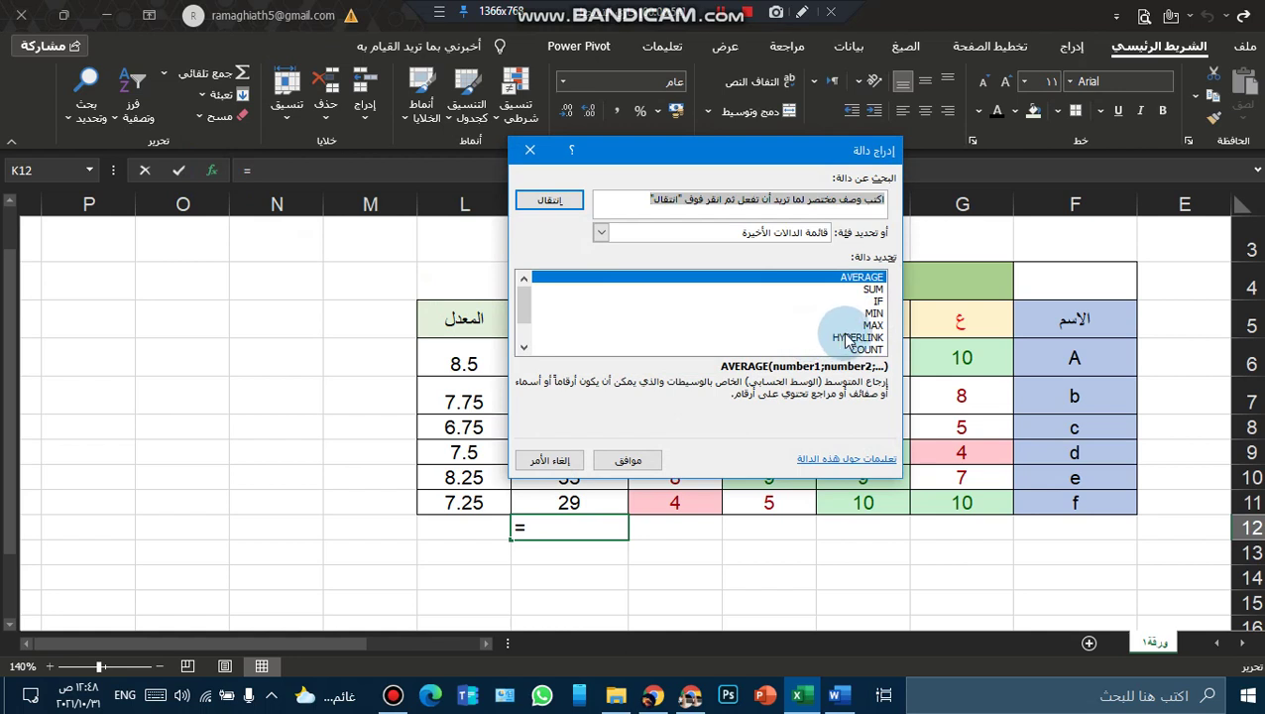
left_click(872, 326)
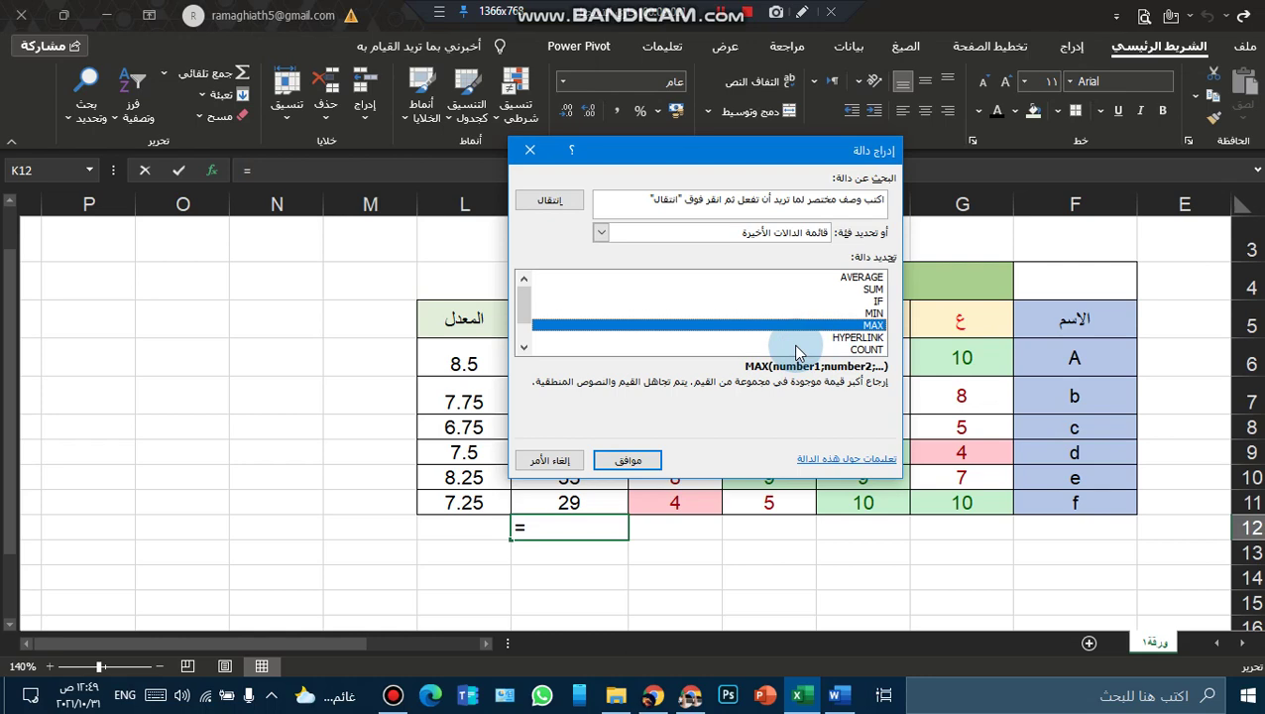
left_click(628, 460)
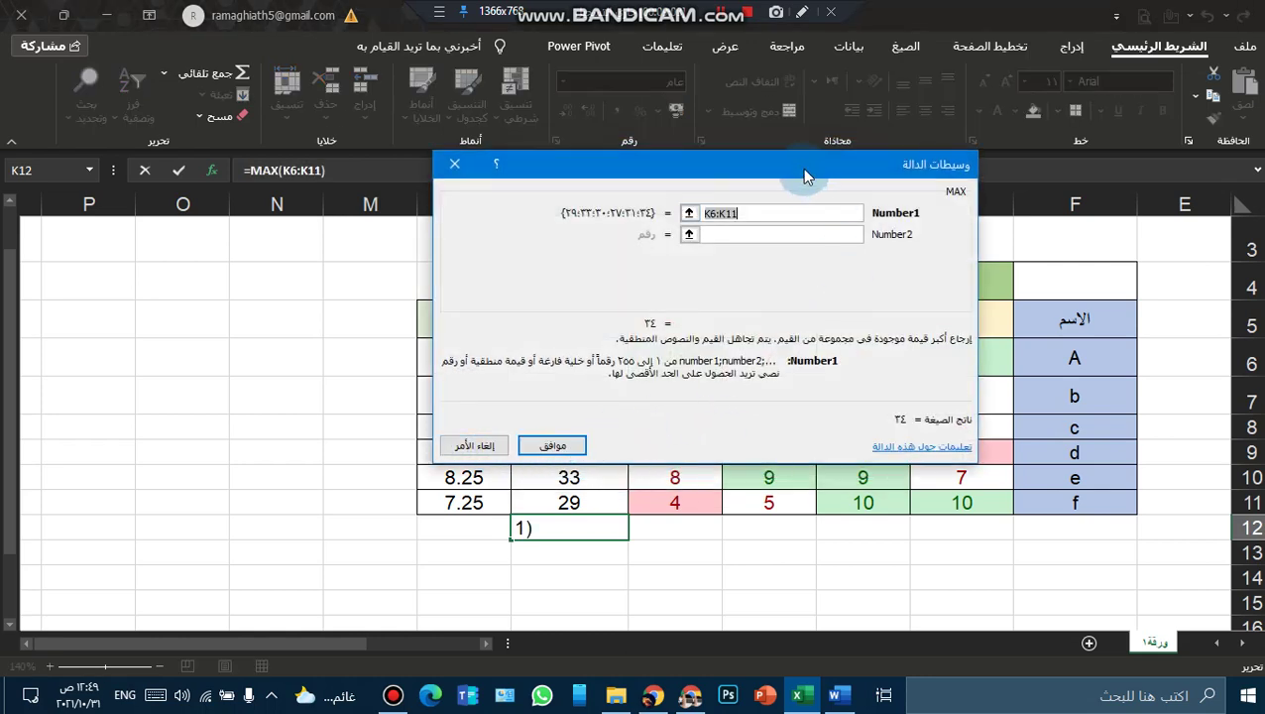
left_click(689, 214)
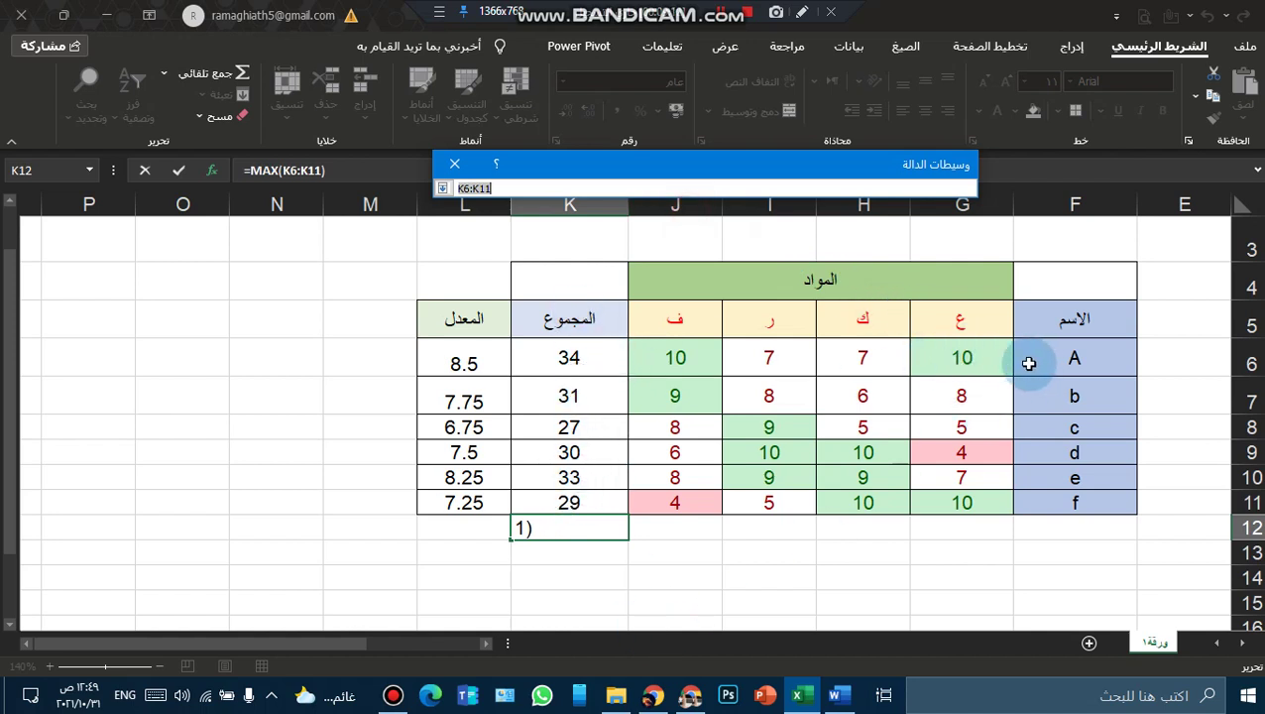
left_click(978, 349)
mouse_move(979, 349)
left_mouse_down()
mouse_move(556, 474)
mouse_move(504, 503)
left_mouse_up()
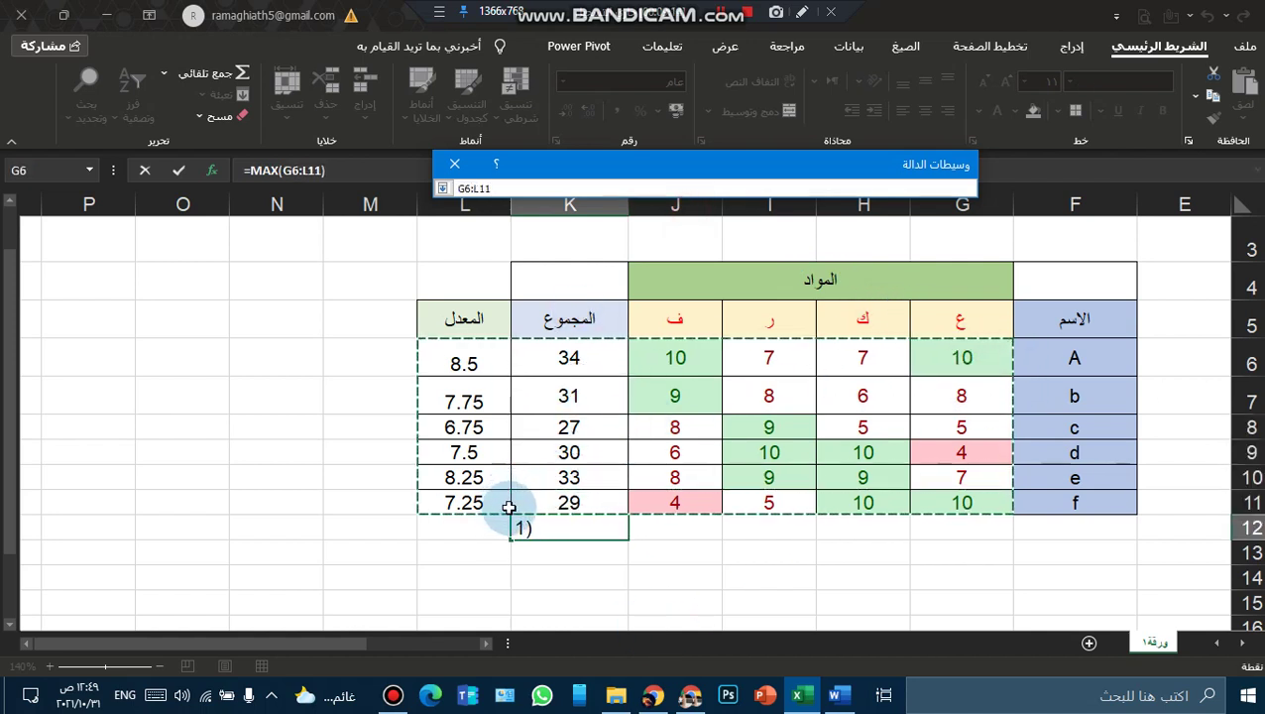
key("Return")
left_click(548, 448)
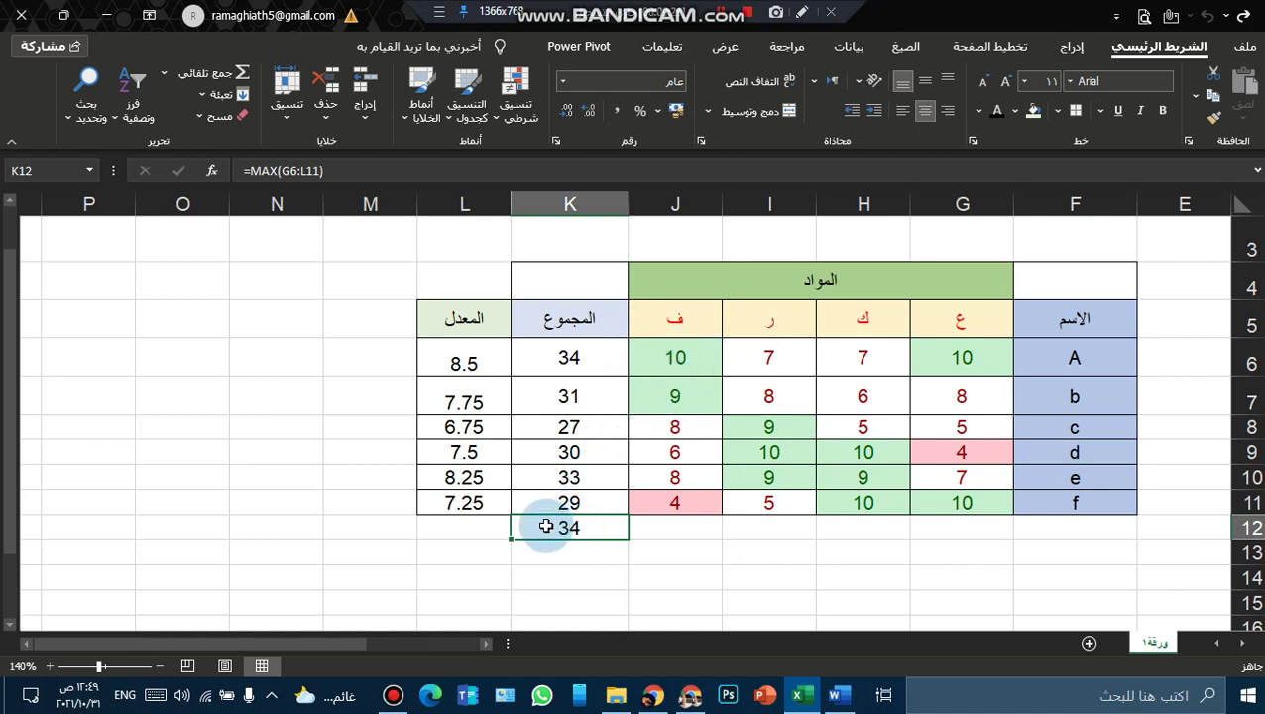
left_click(470, 525)
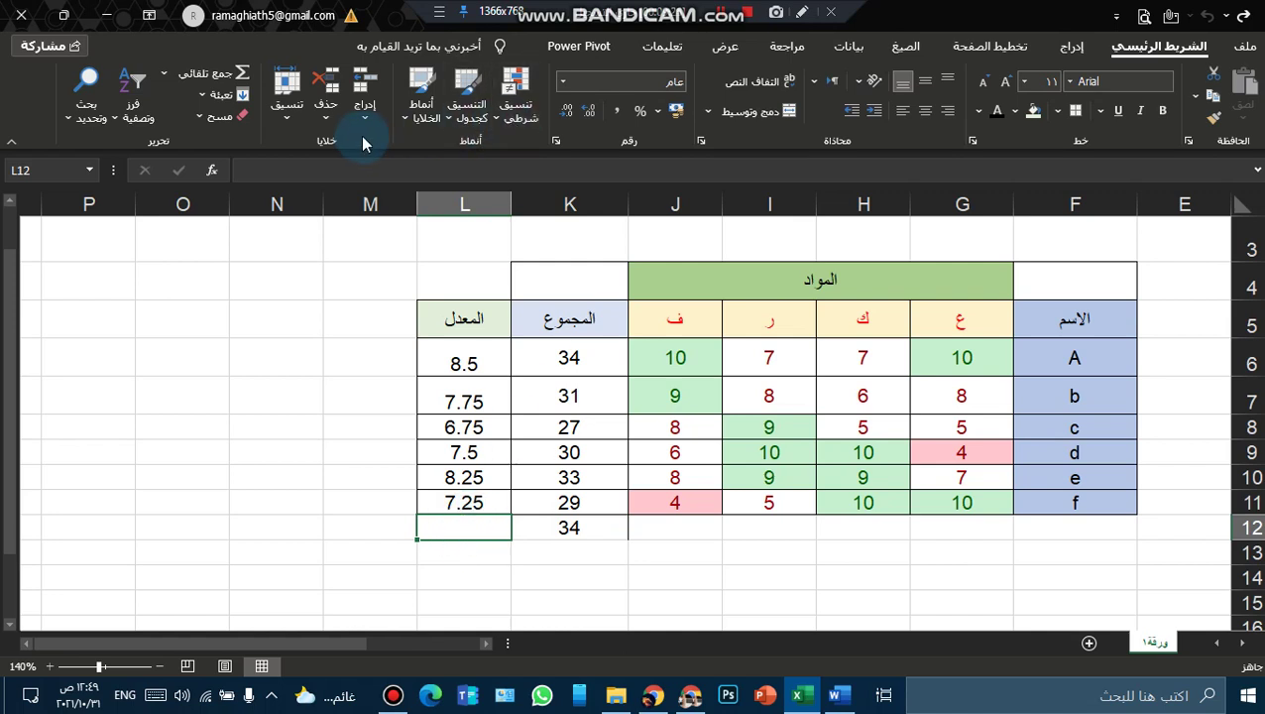
Enter =MAX(L6:L11) in L12 to show the highest average, 8.5
left_click(211, 170)
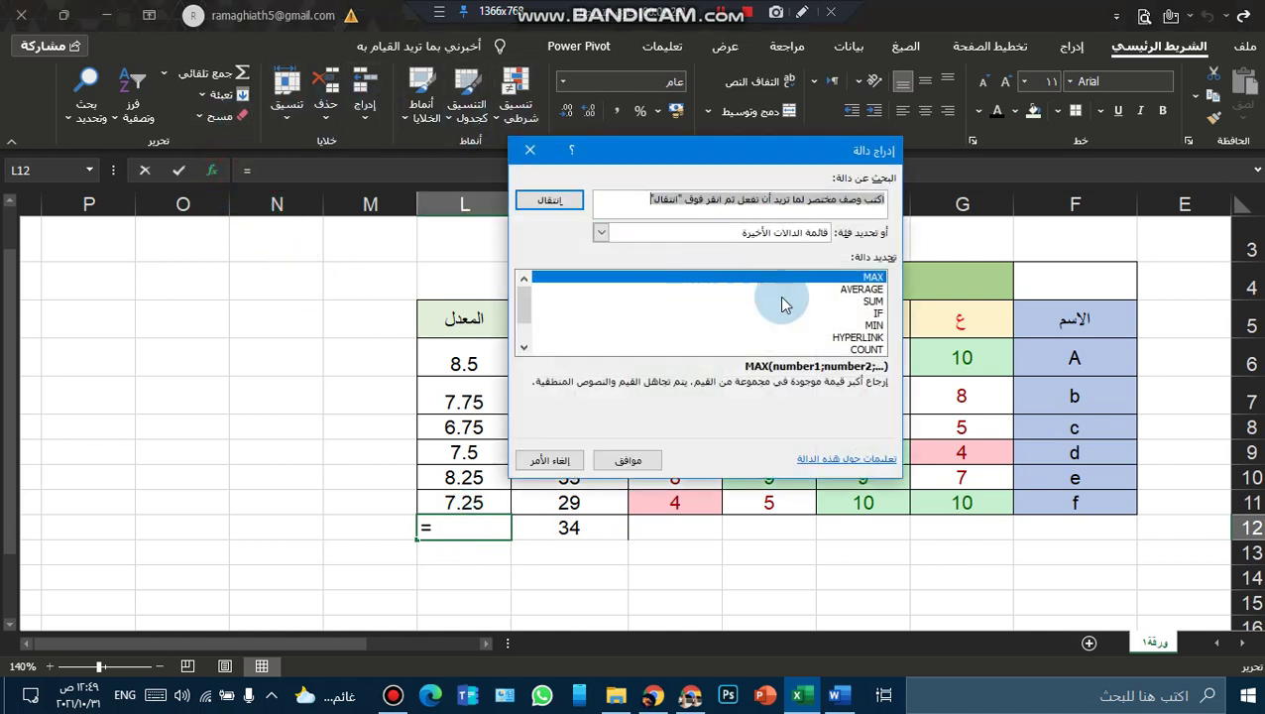
left_click(632, 462)
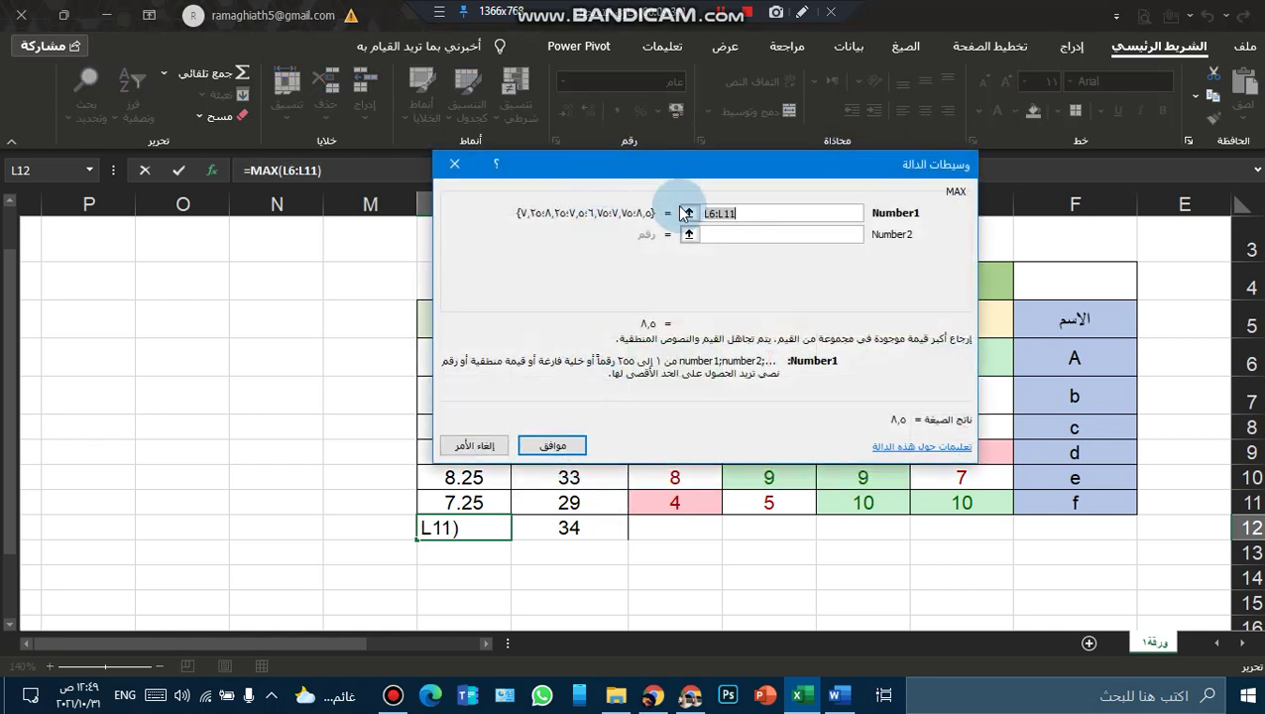
left_click(687, 214)
left_click_drag(471, 344, 479, 503)
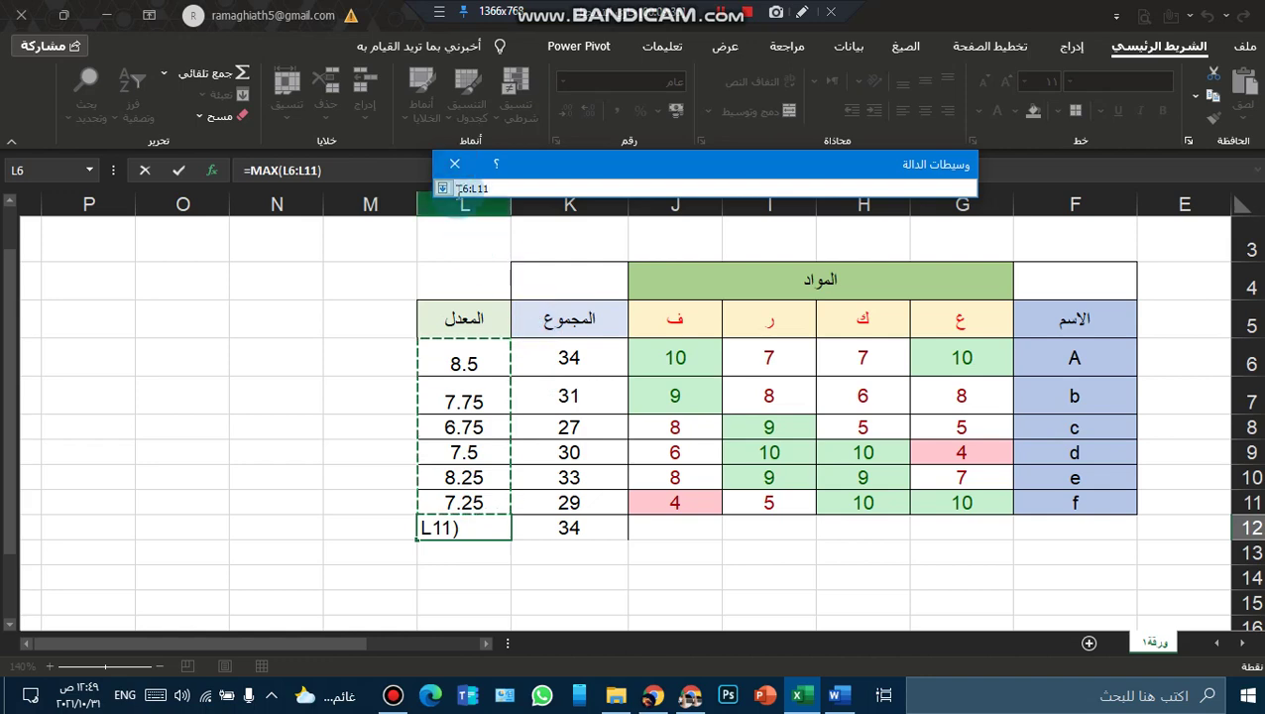
left_click(444, 189)
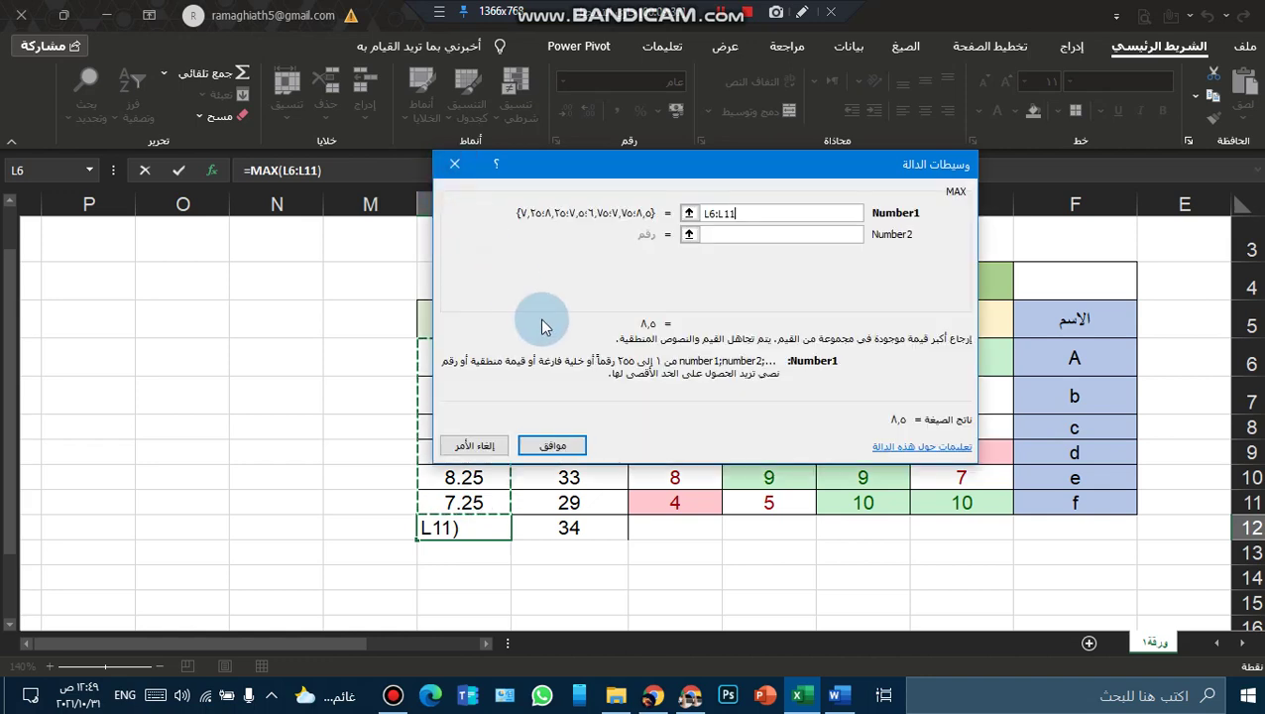
left_click(565, 443)
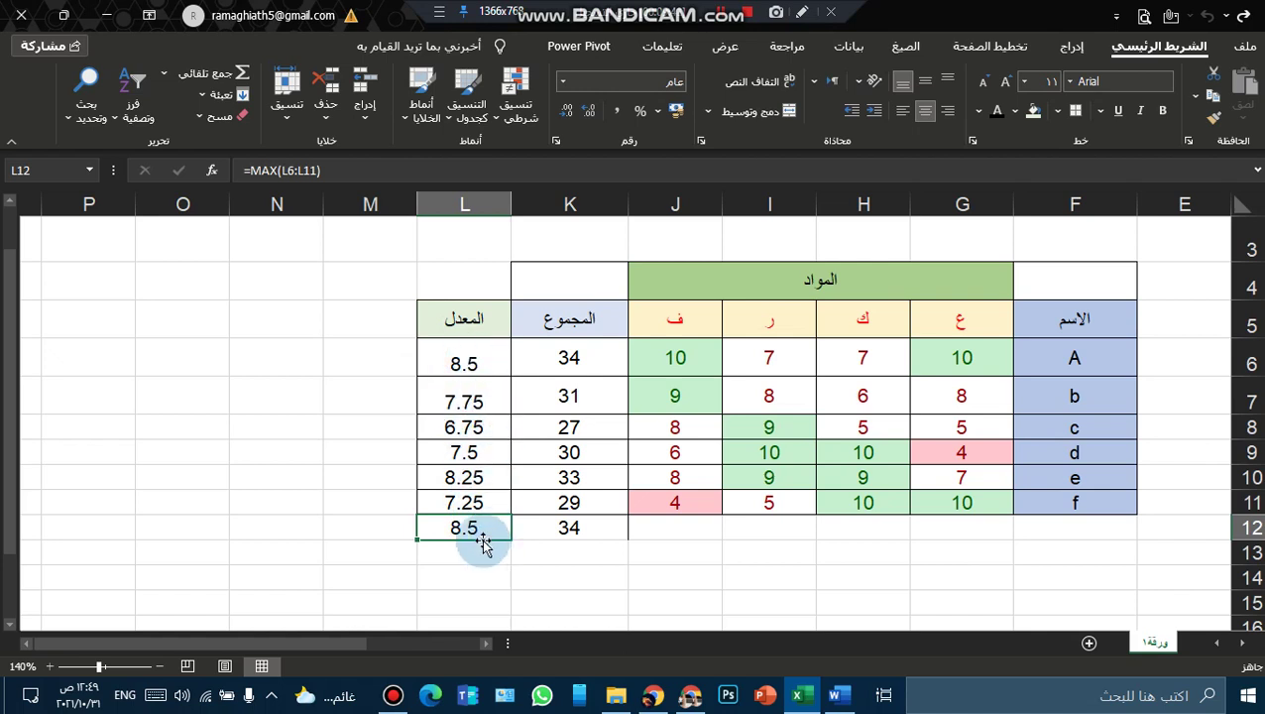
left_click(381, 327)
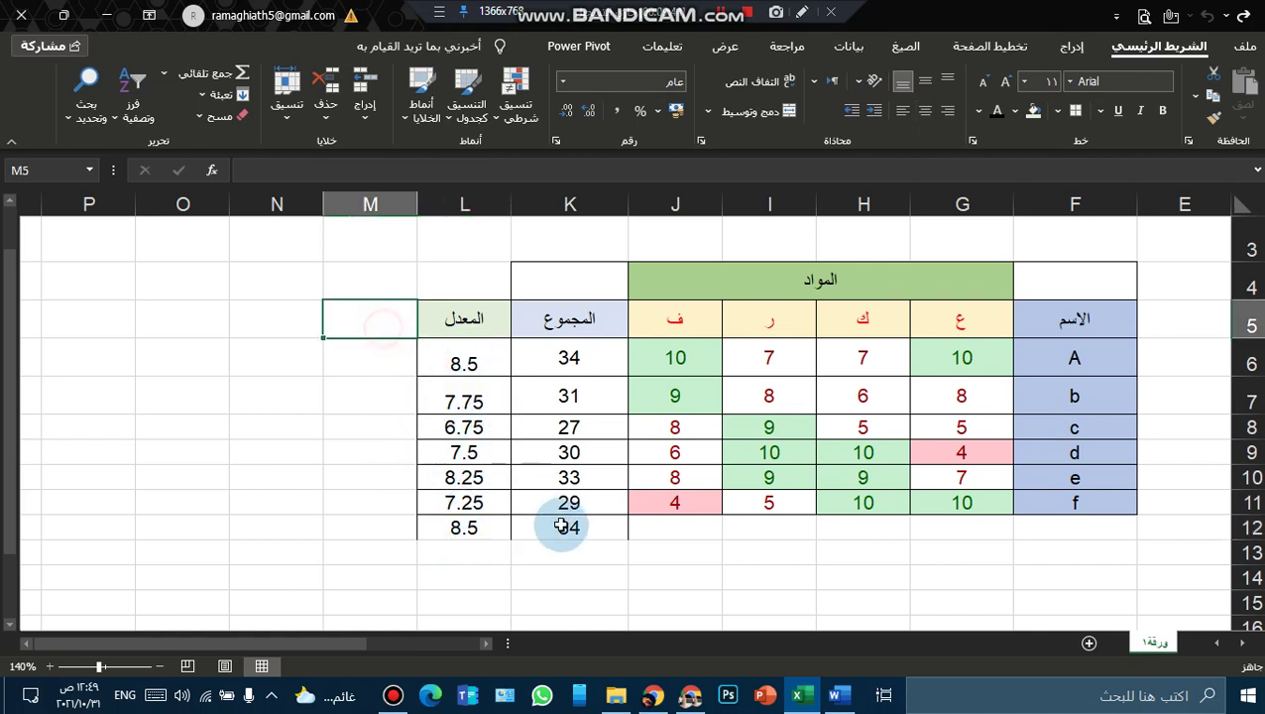
left_click(623, 527)
left_click(663, 531)
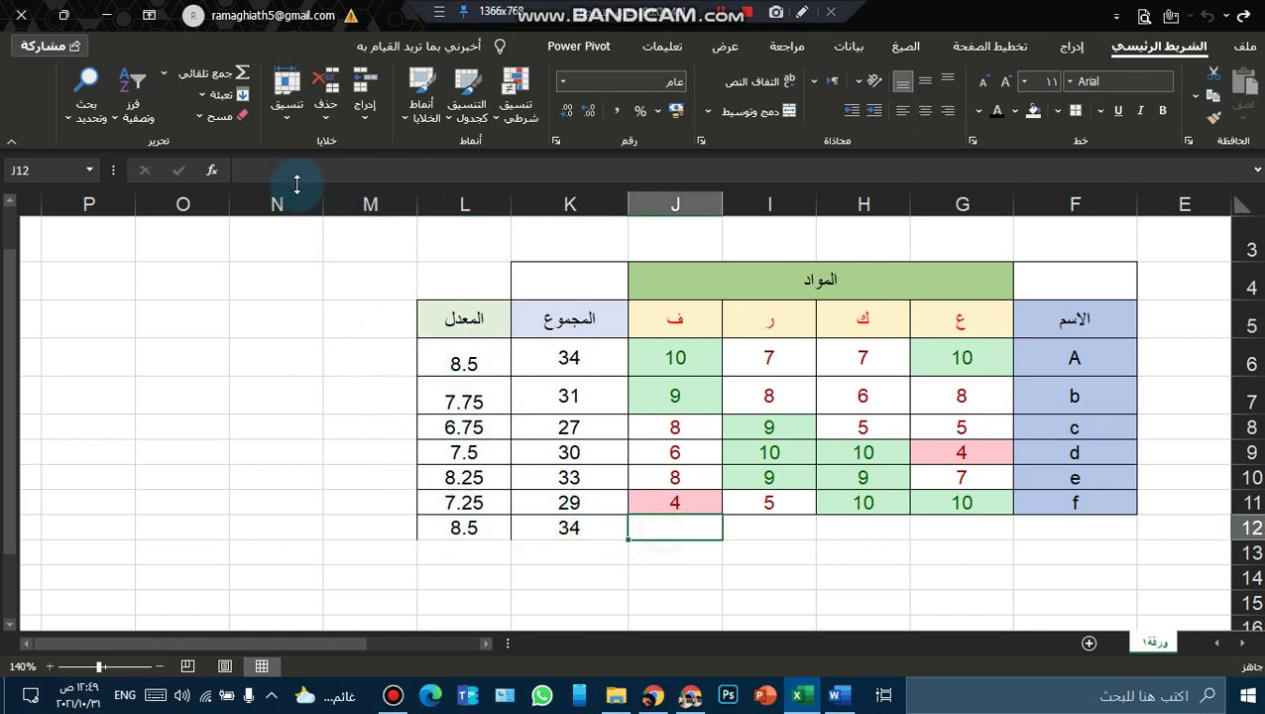
Start a MIN function in J12 and bring up its arguments for J6:J11
left_click(212, 170)
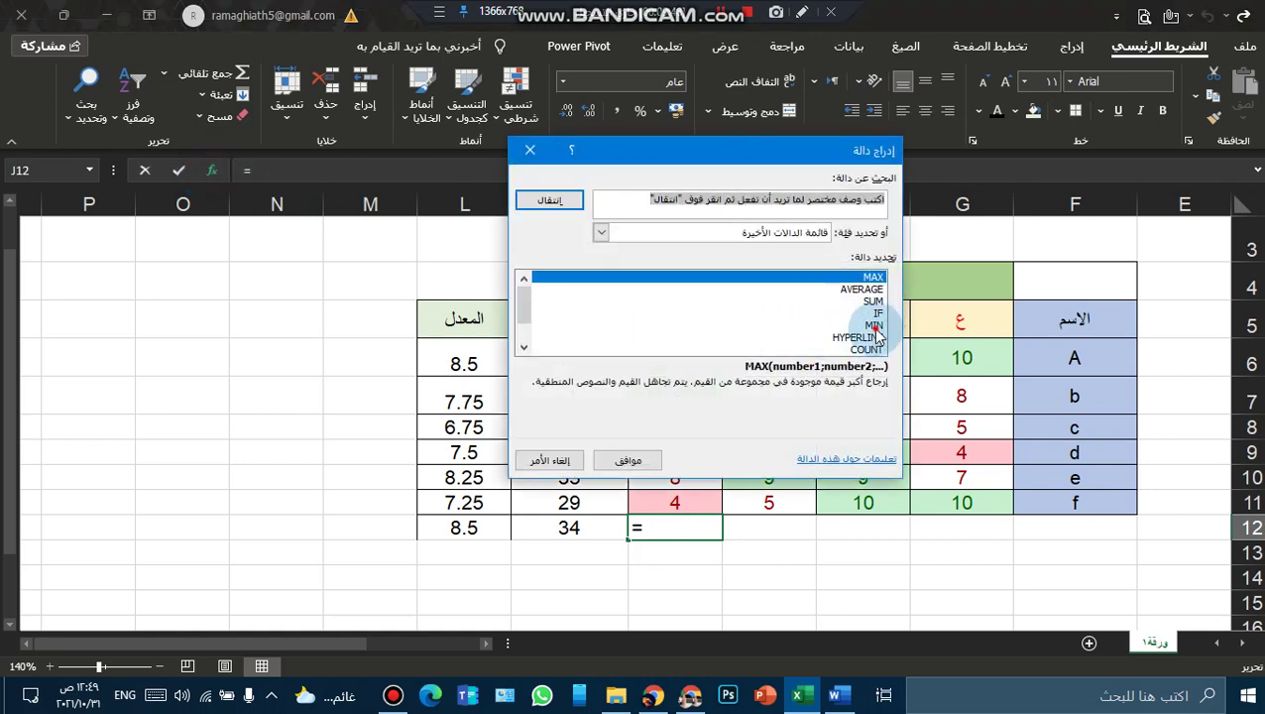
left_click(874, 327)
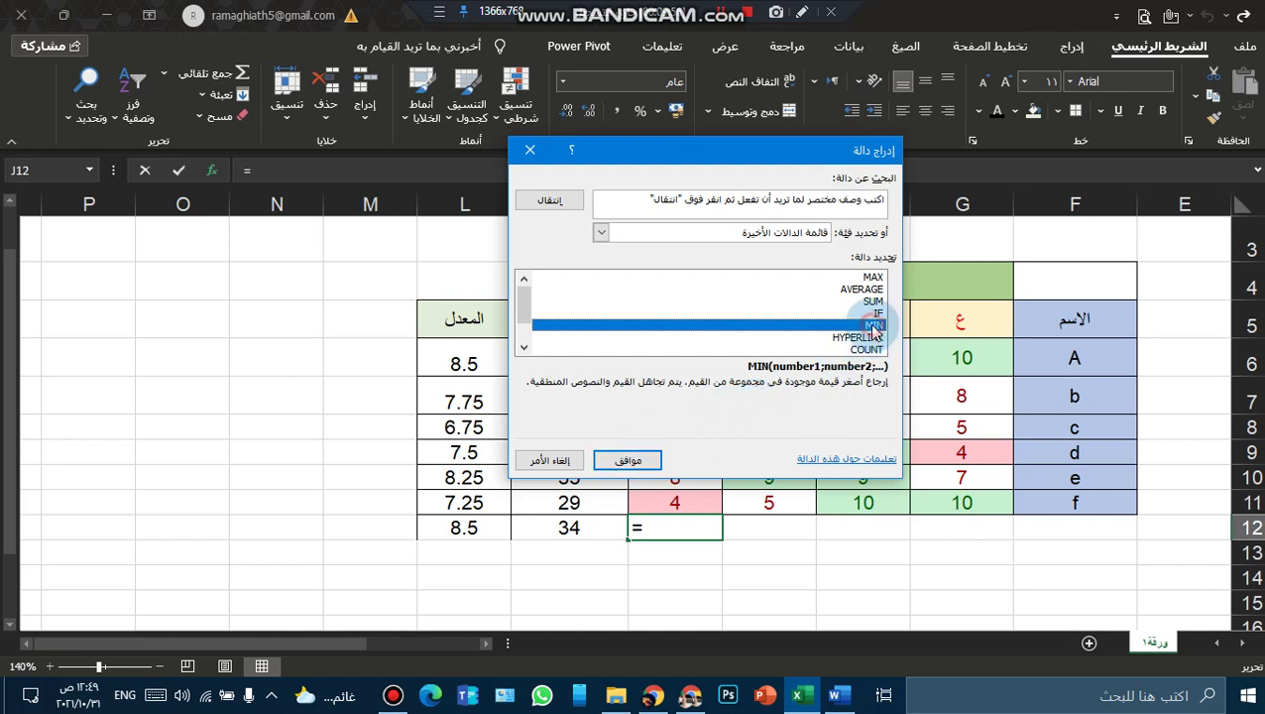
left_click(628, 460)
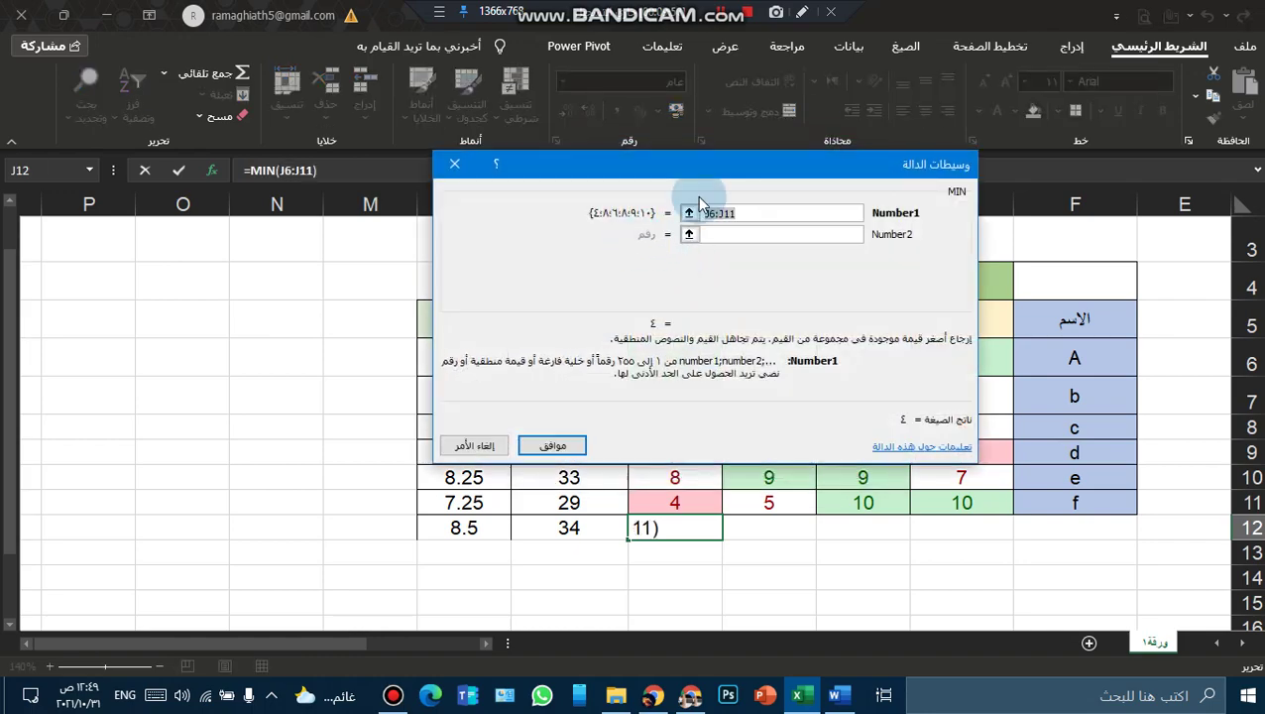